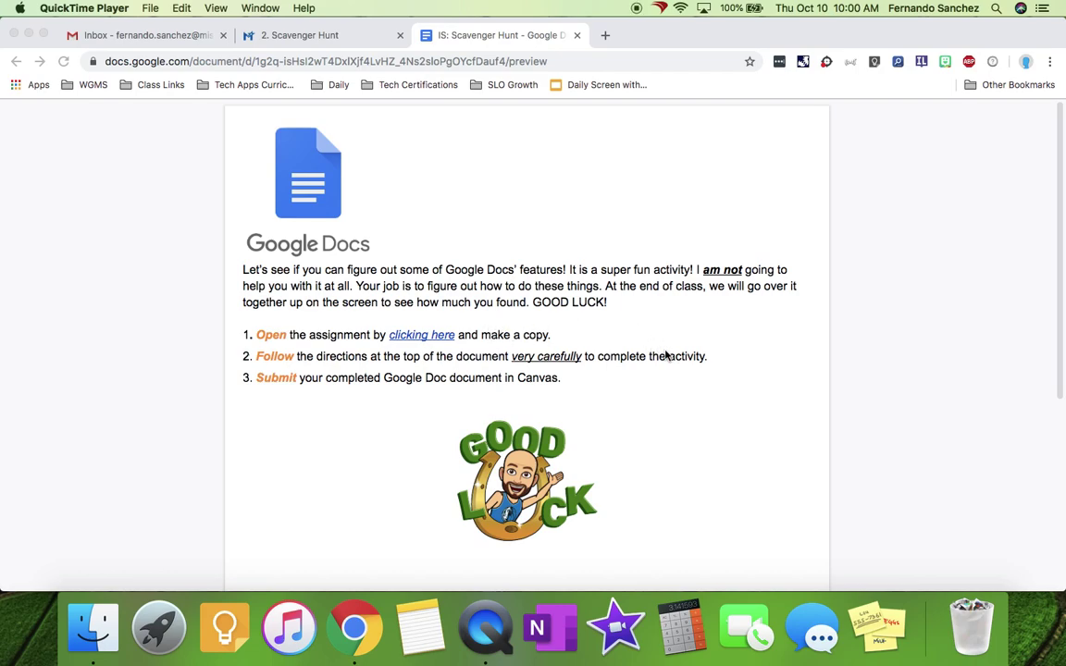
- Follow the assignment link and make your own copy of WS Google Docs Scavenger Hunt
{"action": "left_click", "coordinate": [407, 335]}
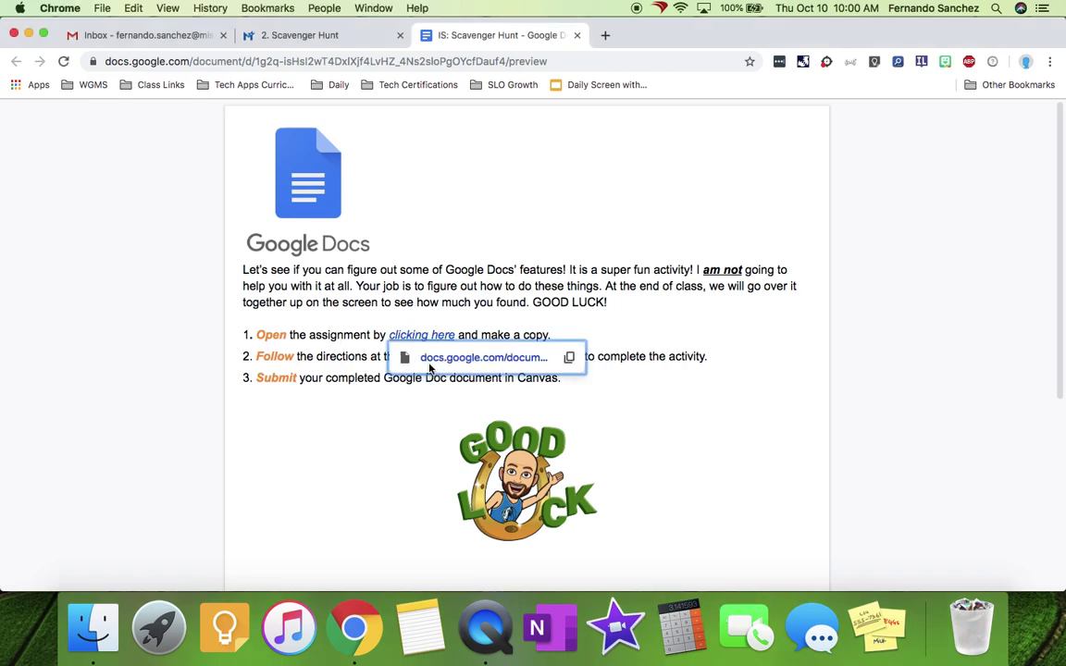
{"action": "left_click", "coordinate": [435, 363]}
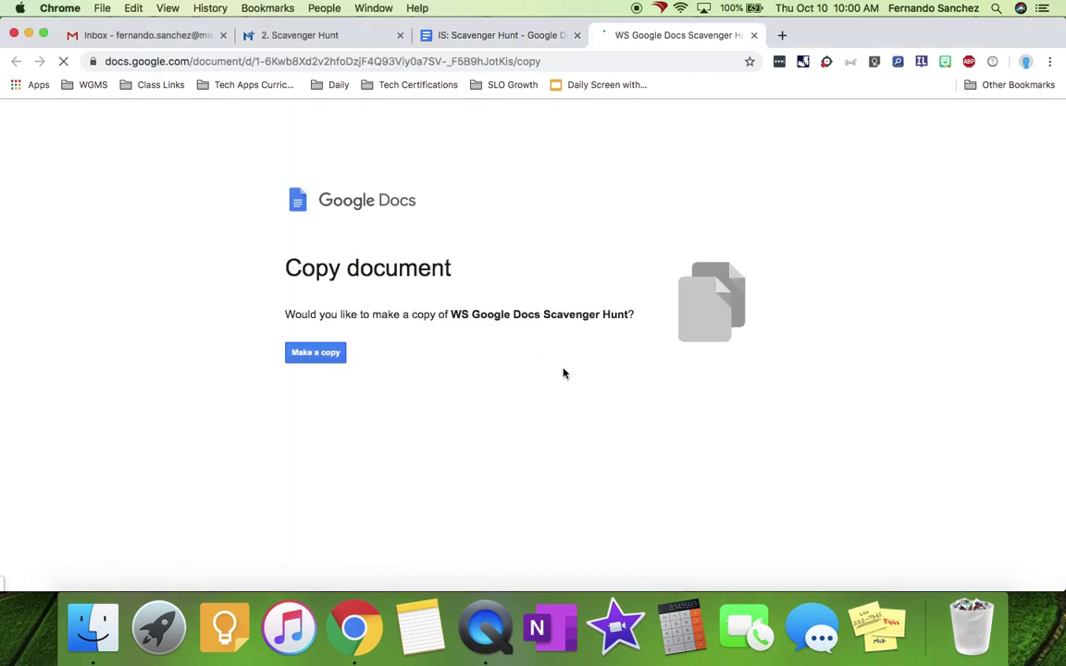
{"action": "left_click", "coordinate": [316, 356]}
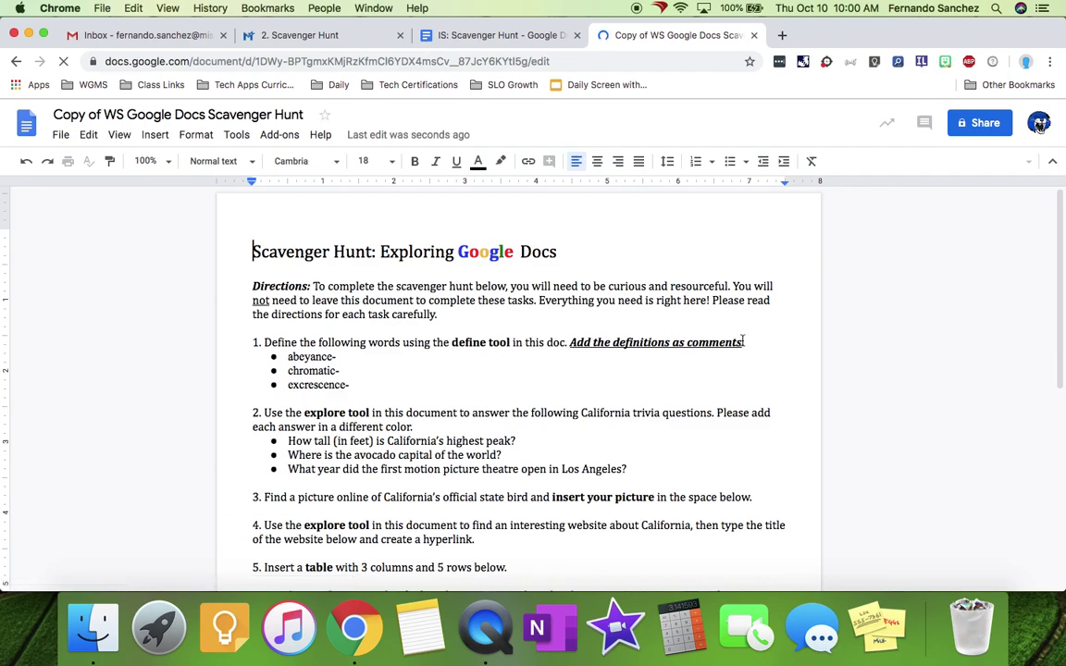
- Look up 'abeyance' in the Tools dictionary, select its full definition, then close the panel
{"action": "left_click_drag", "start_coordinate": [289, 357], "coordinate": [334, 360]}
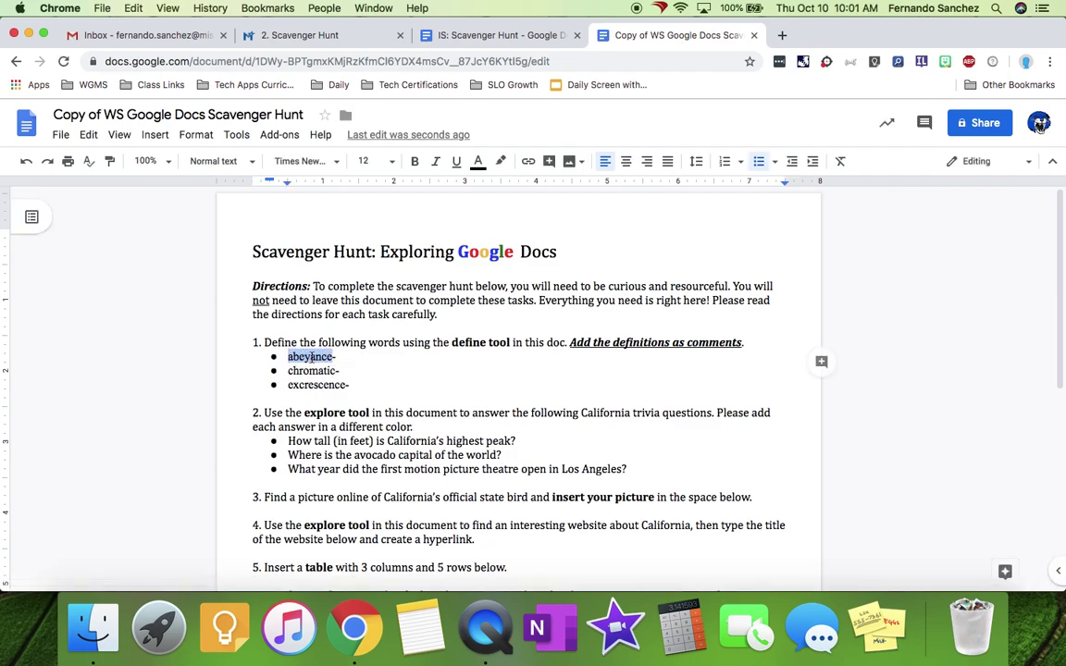
{"action": "left_click", "coordinate": [236, 135]}
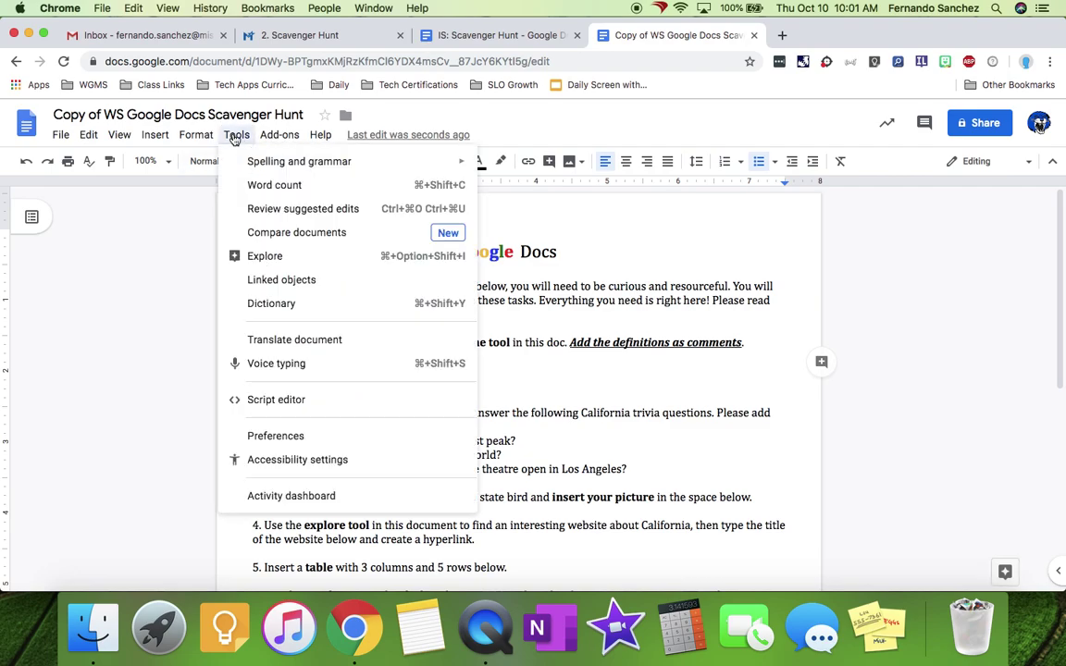
{"action": "left_click", "coordinate": [263, 306]}
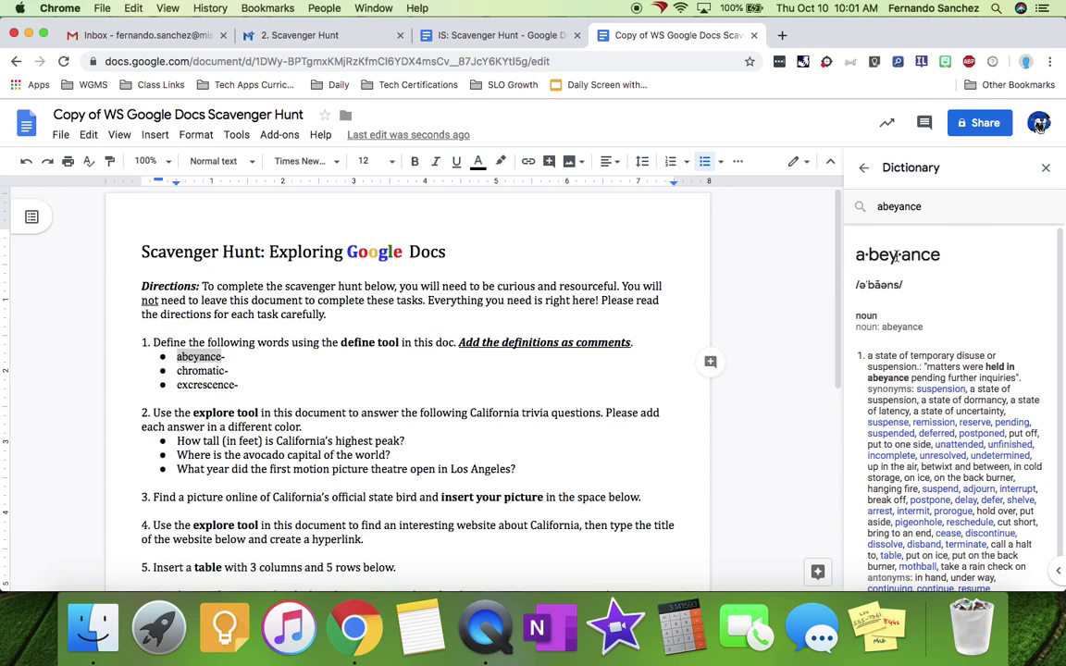
{"action": "right_click", "coordinate": [185, 356]}
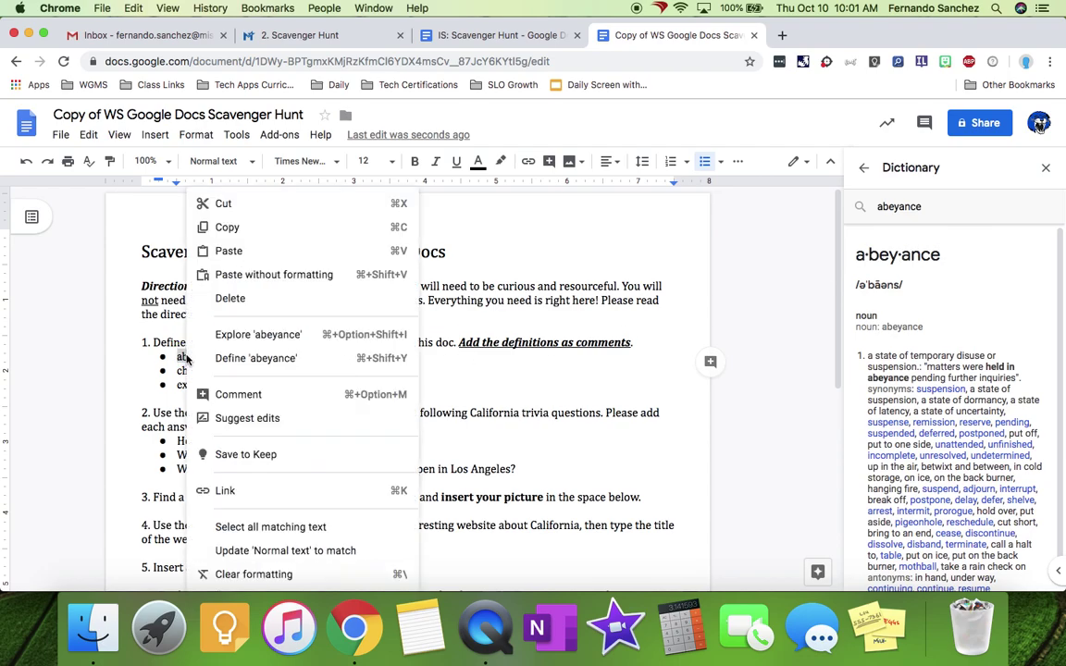
{"action": "left_click", "coordinate": [256, 358]}
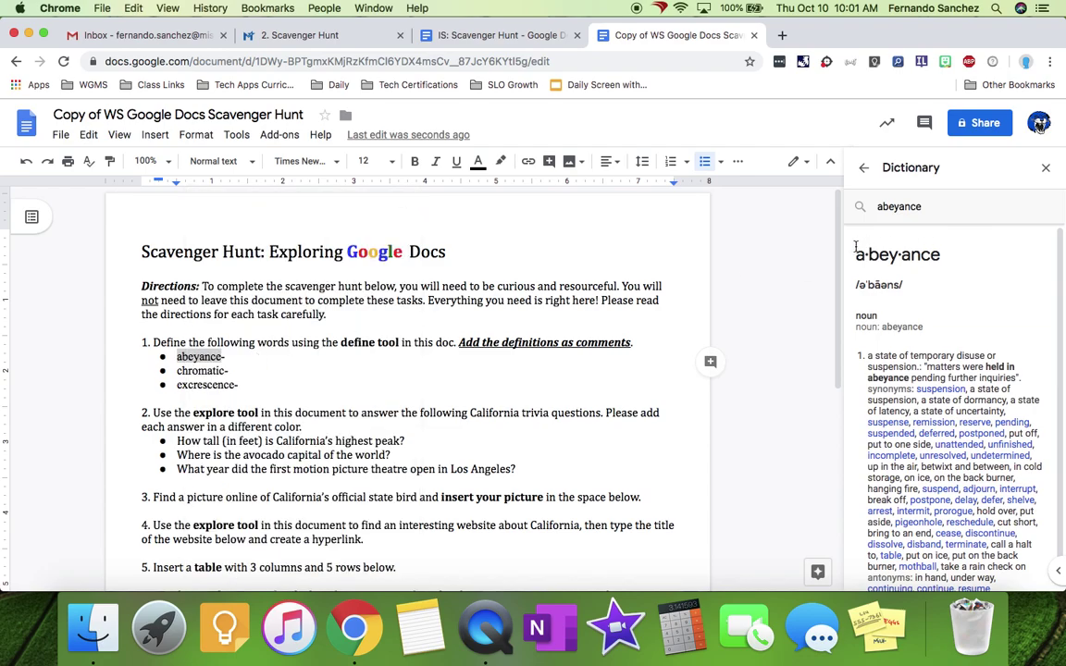
{"action": "left_click_drag", "start_coordinate": [860, 256], "coordinate": [1014, 579]}
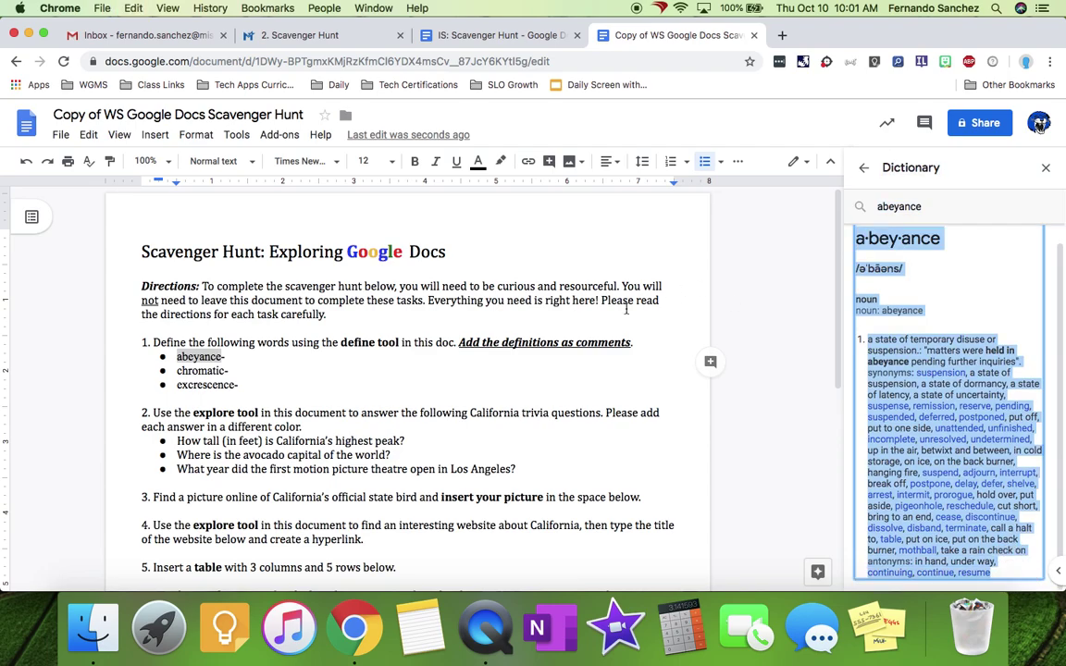
{"action": "left_click", "coordinate": [263, 356]}
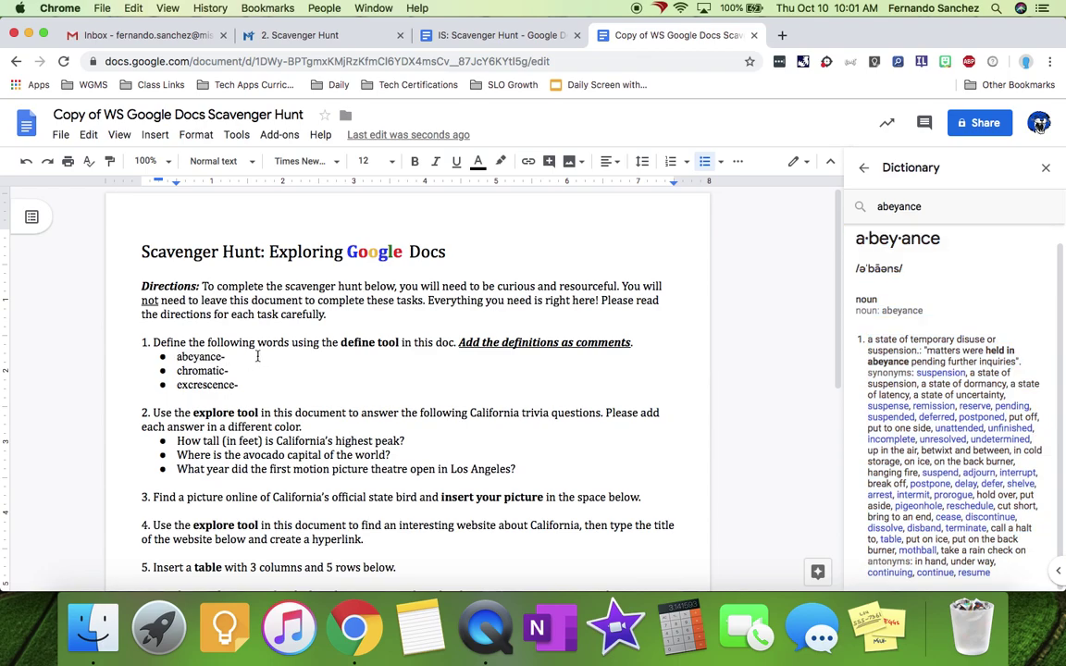
{"action": "left_click", "coordinate": [1045, 167]}
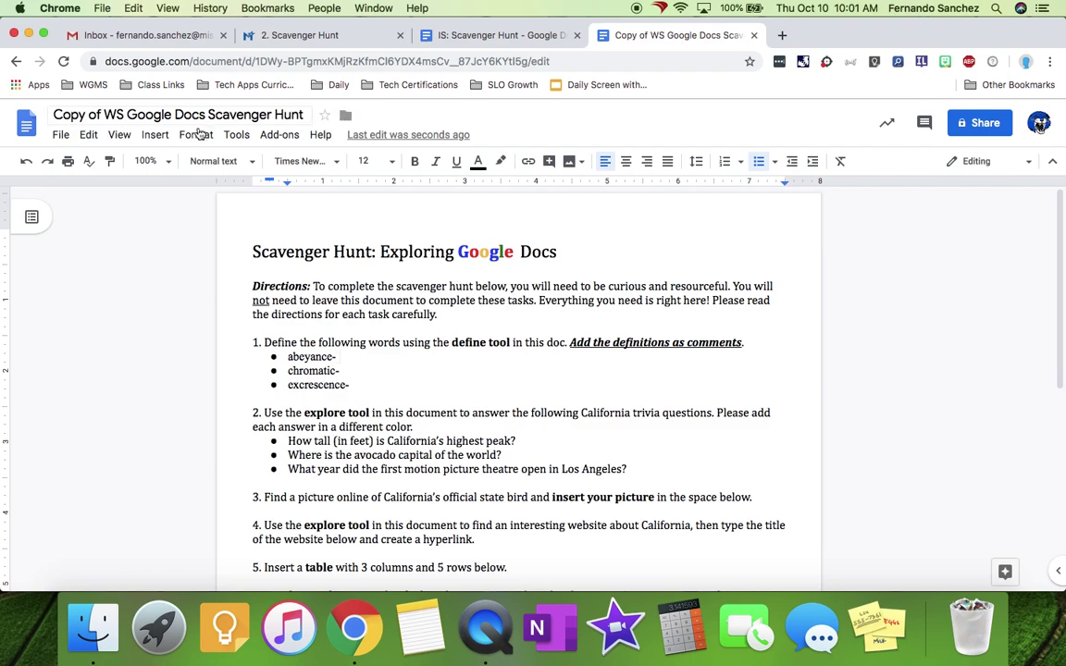
- Add a comment on 'abeyance' containing the pasted dictionary definition
{"action": "left_click", "coordinate": [154, 135]}
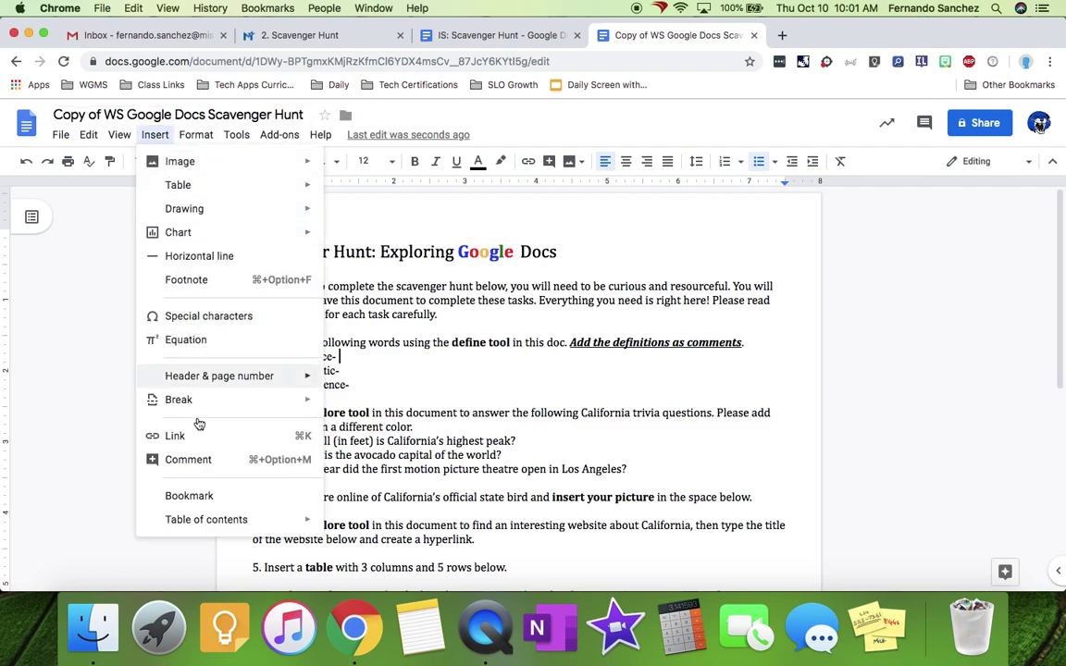
{"action": "left_click", "coordinate": [771, 385]}
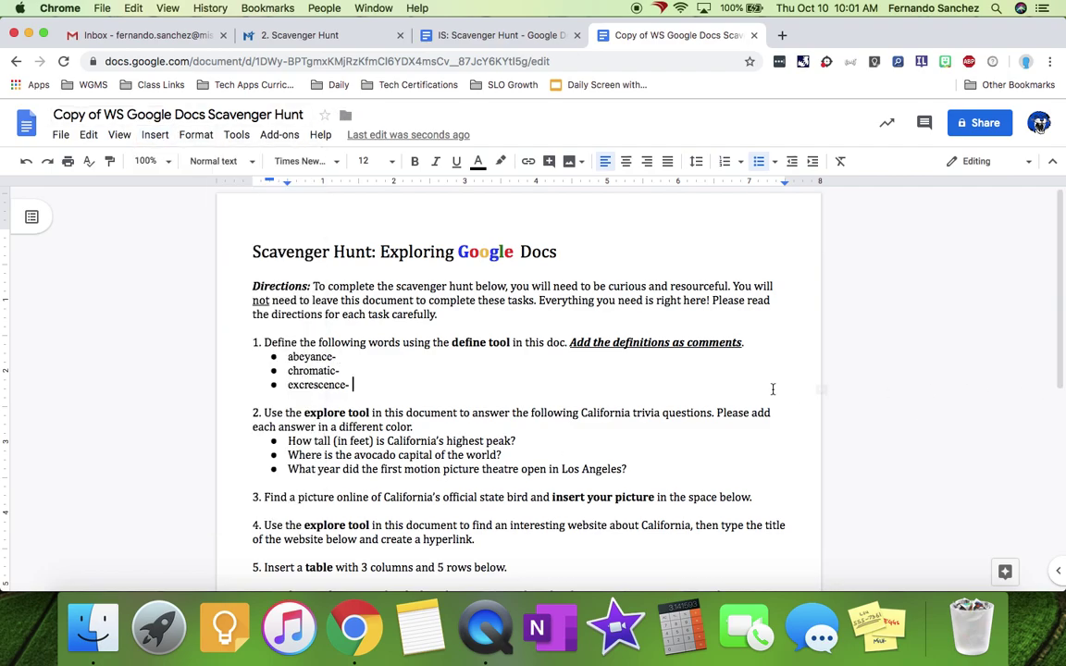
{"action": "left_click", "coordinate": [361, 356]}
{"action": "left_click", "coordinate": [924, 125]}
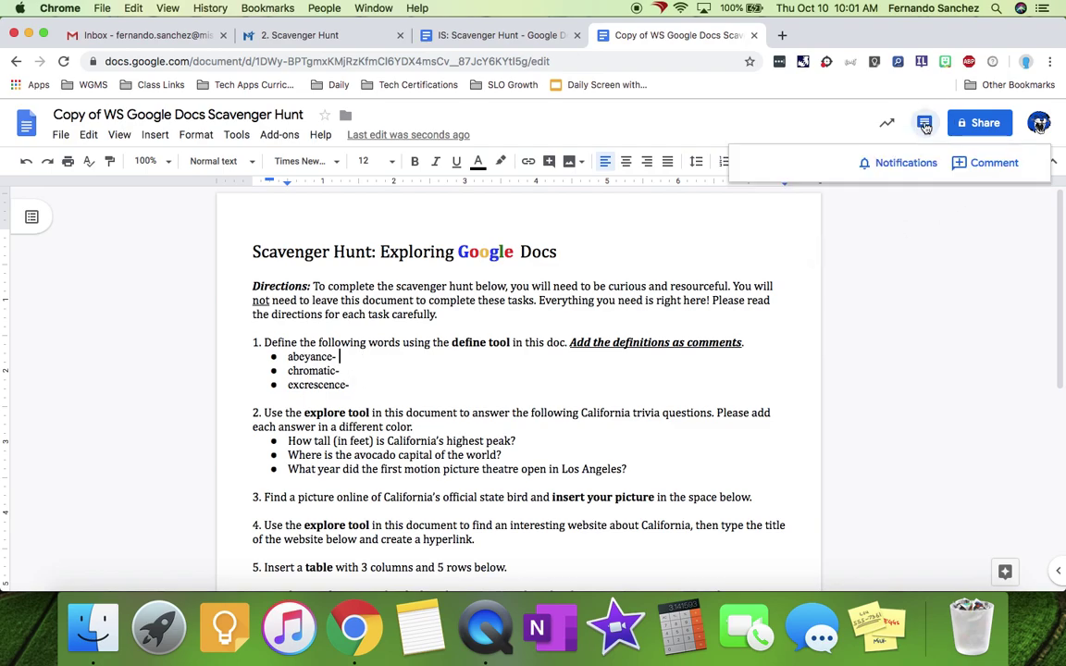
{"action": "left_click", "coordinate": [988, 163]}
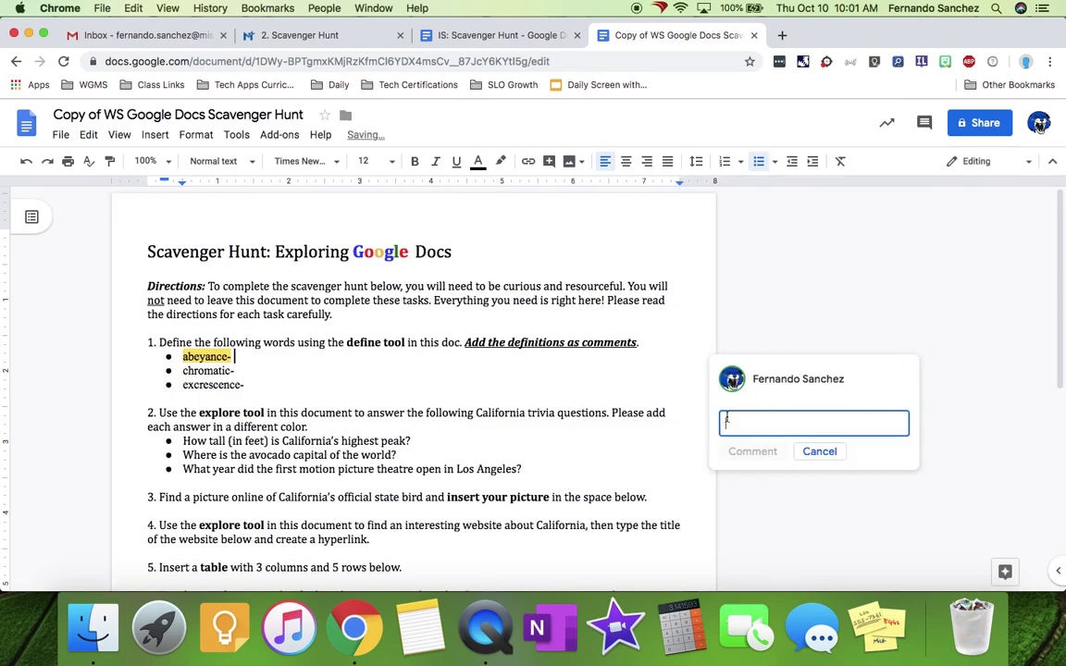
{"action": "key", "text": "super+v"}
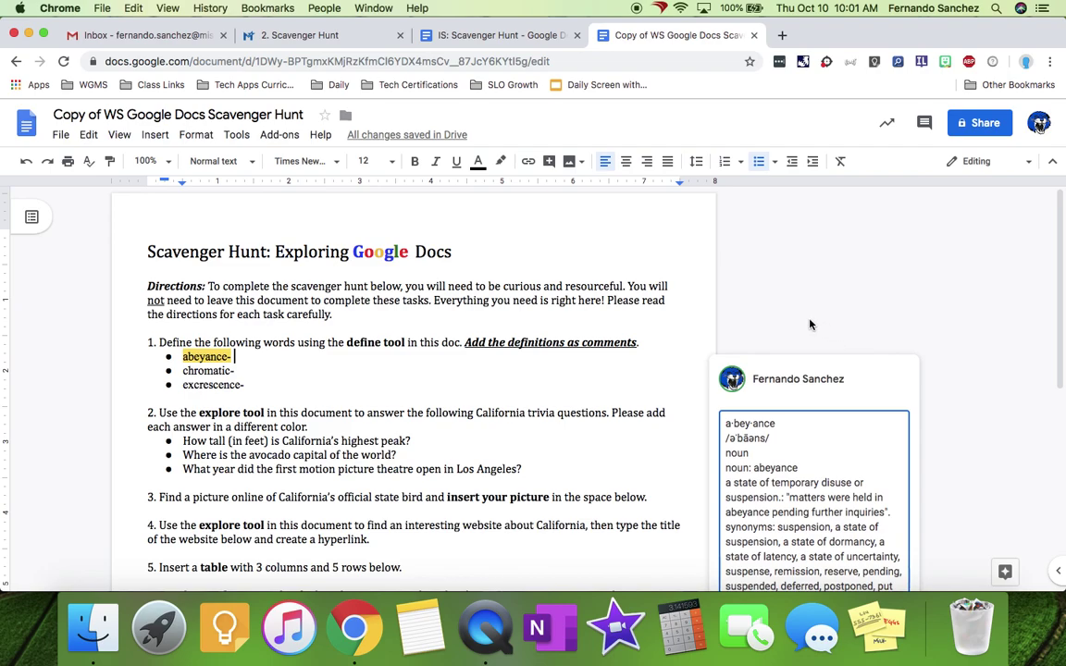
{"action": "left_click", "coordinate": [796, 321]}
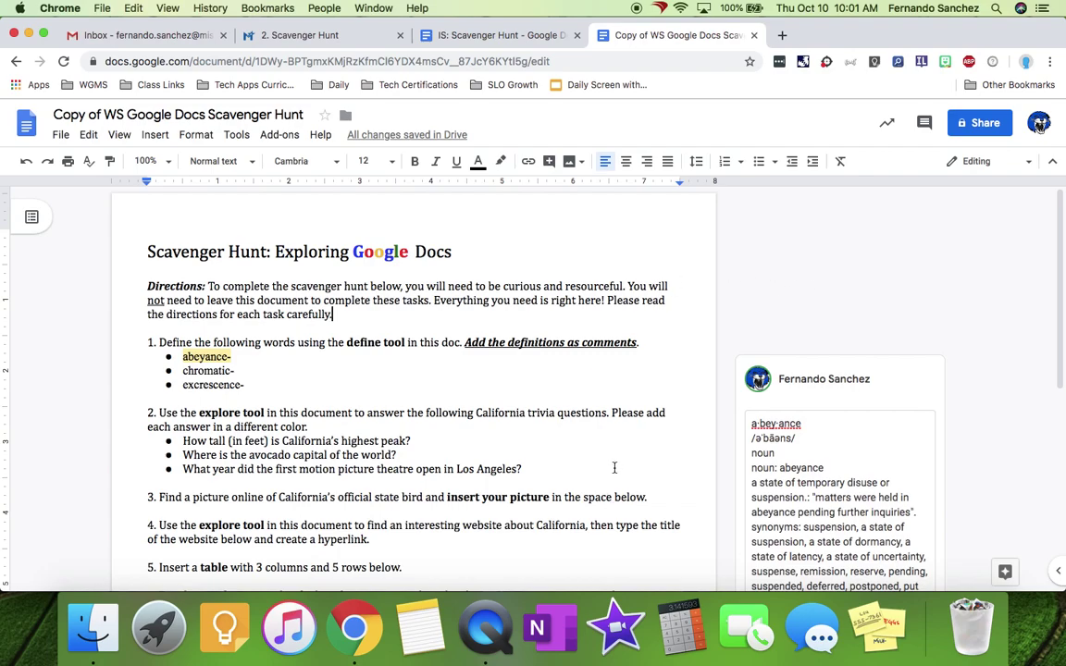
{"action": "key", "text": "super+Tab"}
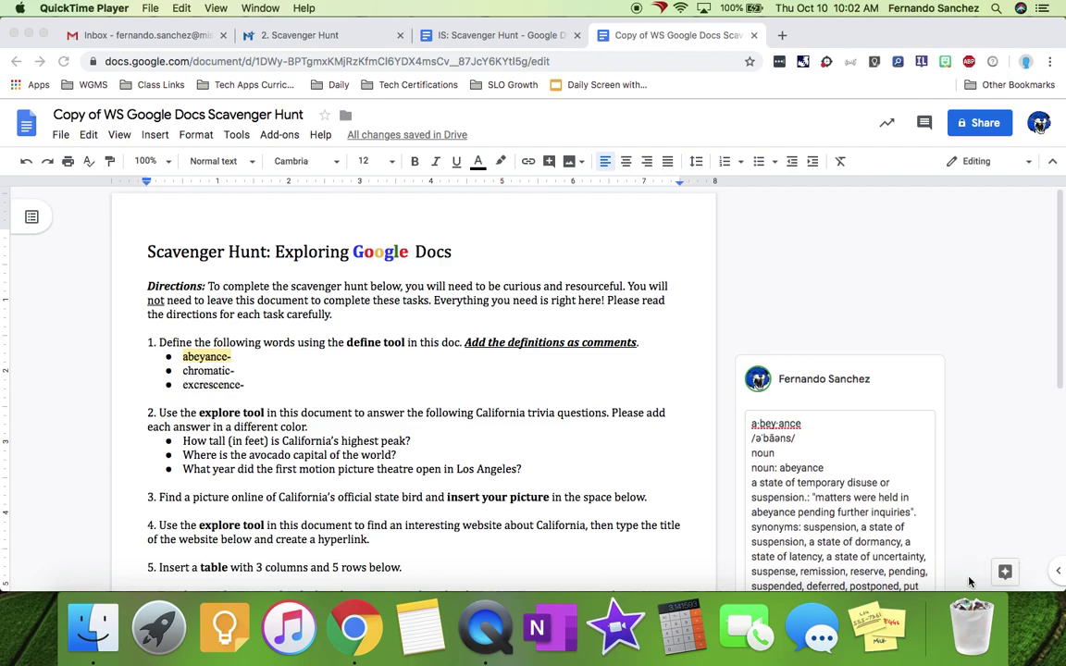
- Search Explore for 'california's highest peak' and open the Wikipedia peaks list
{"action": "left_click", "coordinate": [1005, 573]}
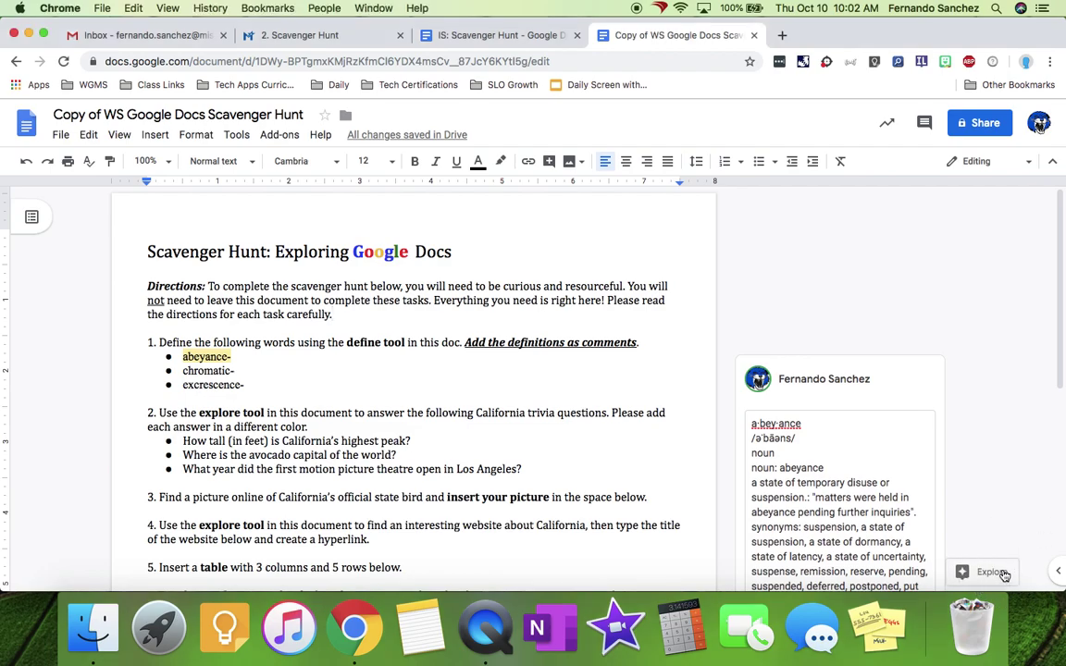
{"action": "left_click", "coordinate": [991, 574]}
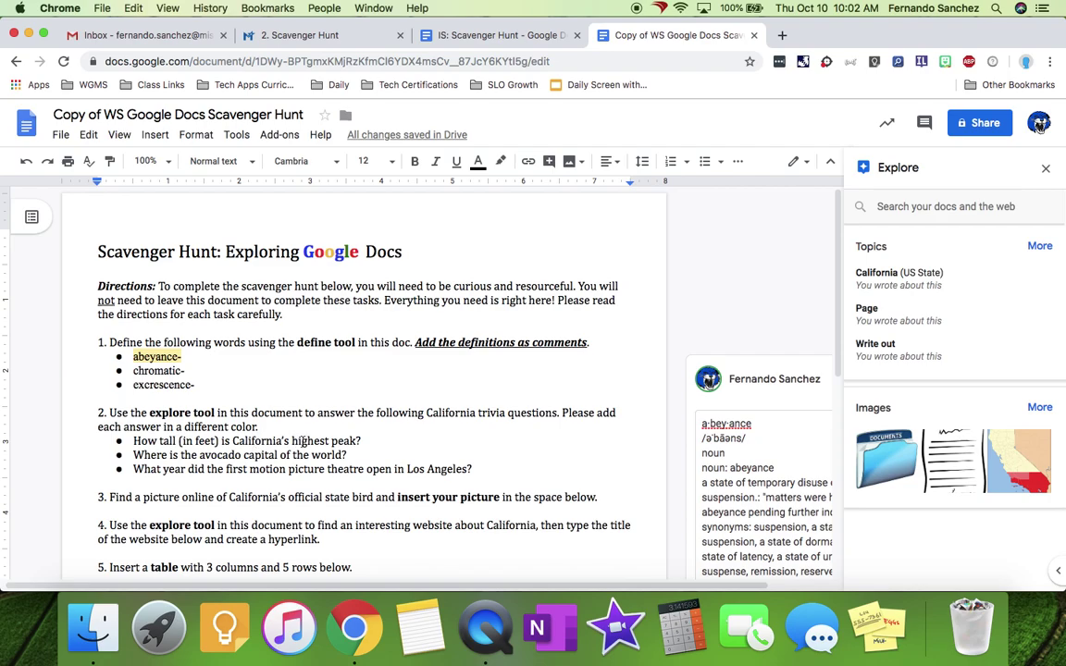
{"action": "left_click", "coordinate": [962, 206]}
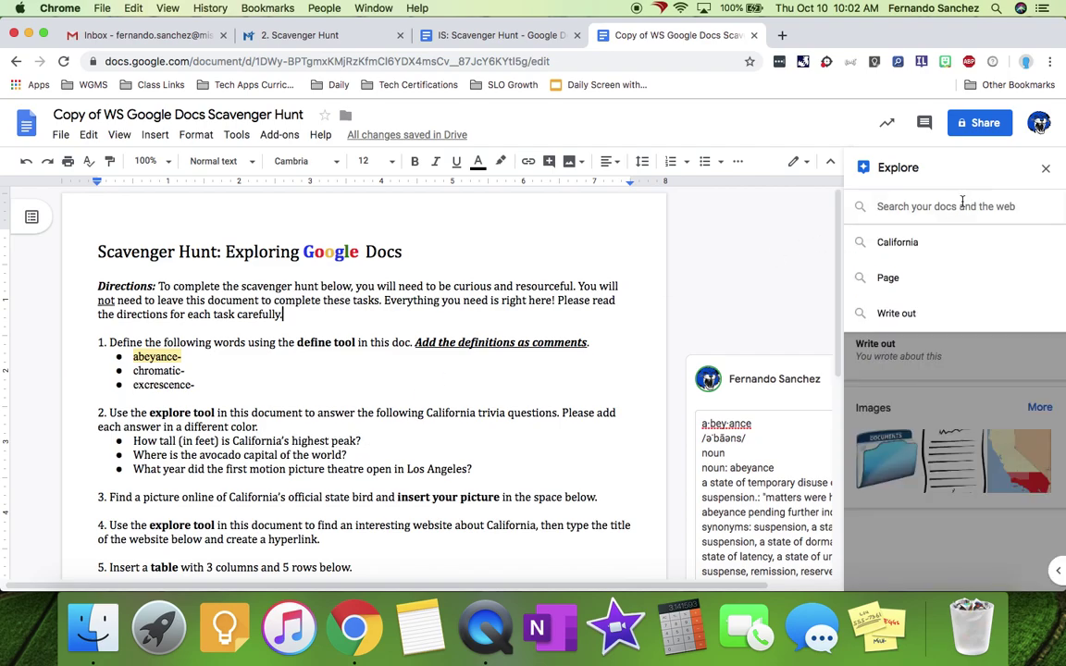
{"action": "type", "text": "californi"}
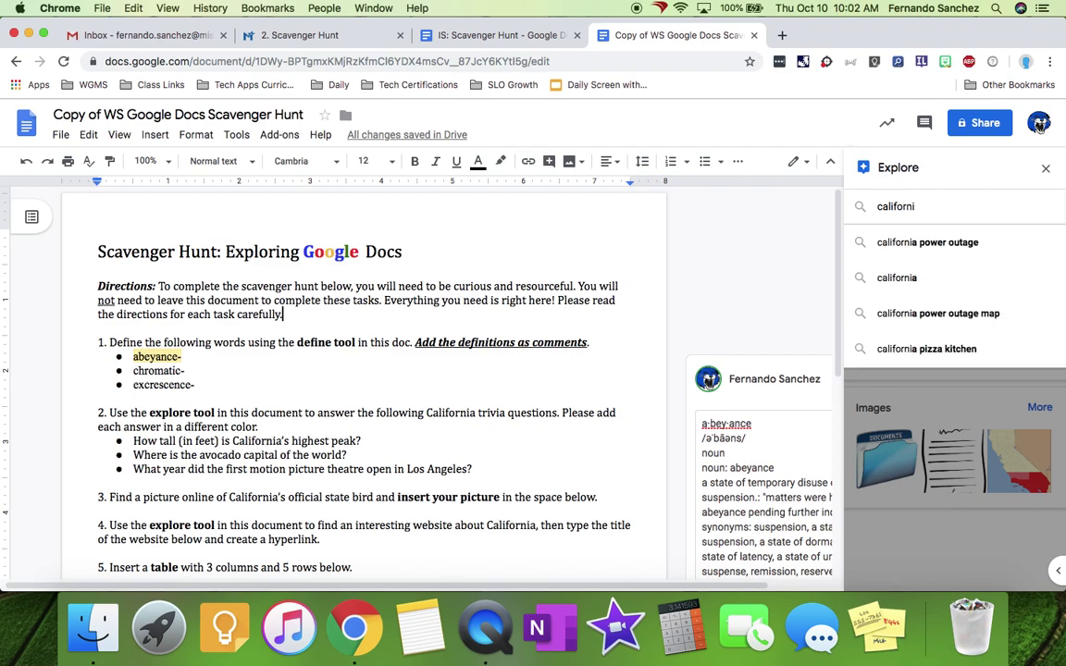
{"action": "type", "text": "a's highest "}
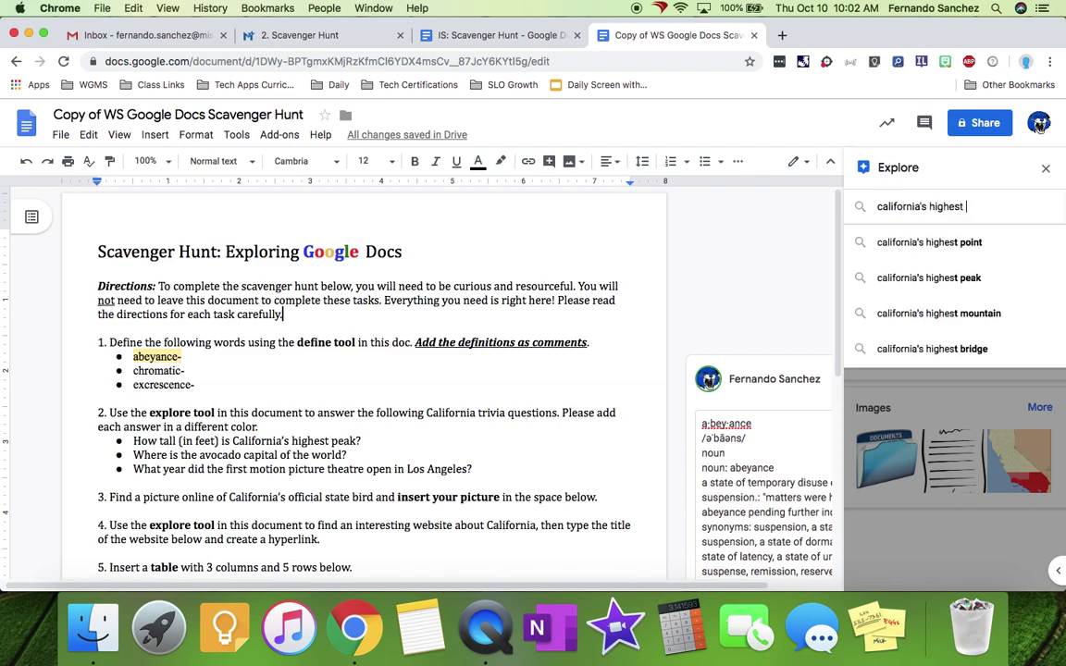
{"action": "type", "text": "peak"}
{"action": "key", "text": "Return"}
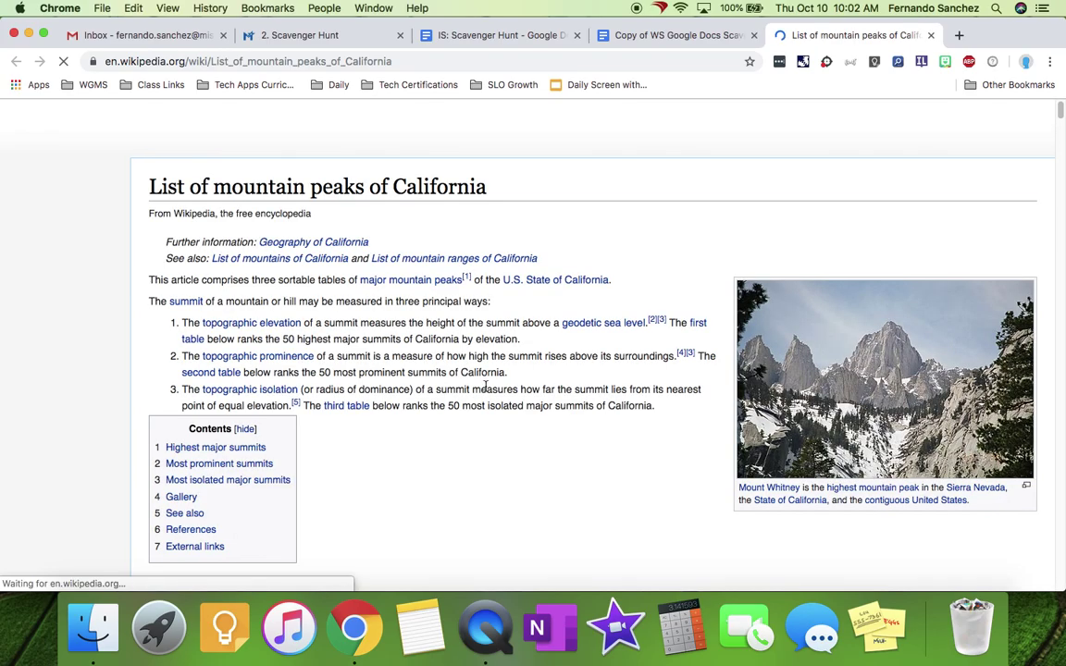
- Copy Mount Whitney's 14,505 ft from Wikipedia's summits table and return to the doc
{"action": "scroll", "coordinate": [405, 302], "scroll_direction": "down", "scroll_amount": 10}
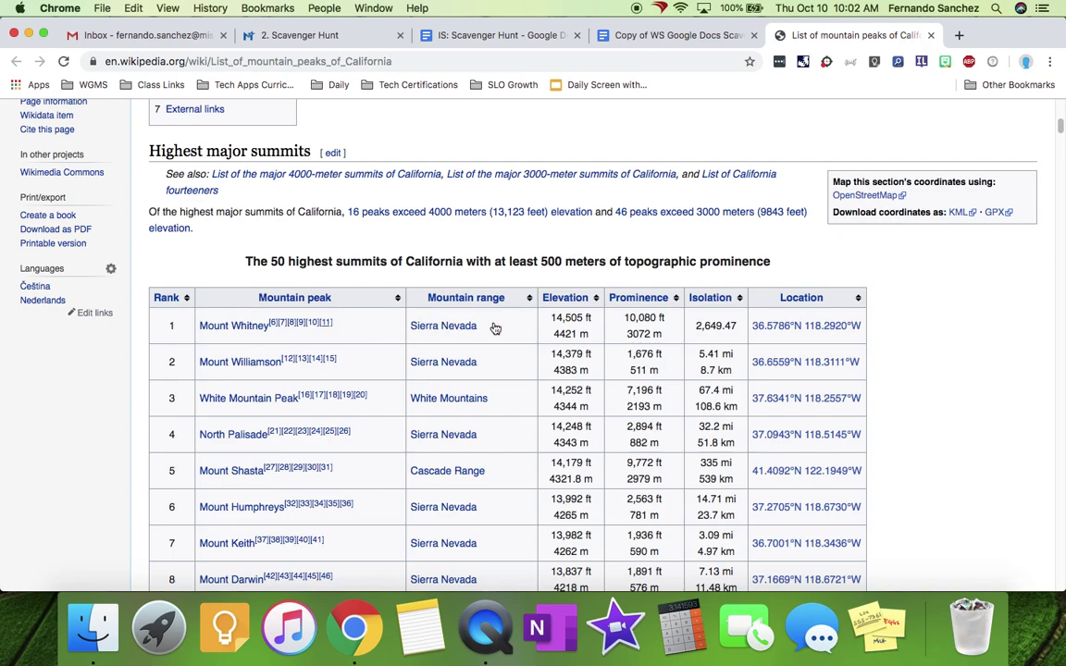
{"action": "left_click_drag", "start_coordinate": [551, 318], "coordinate": [596, 320]}
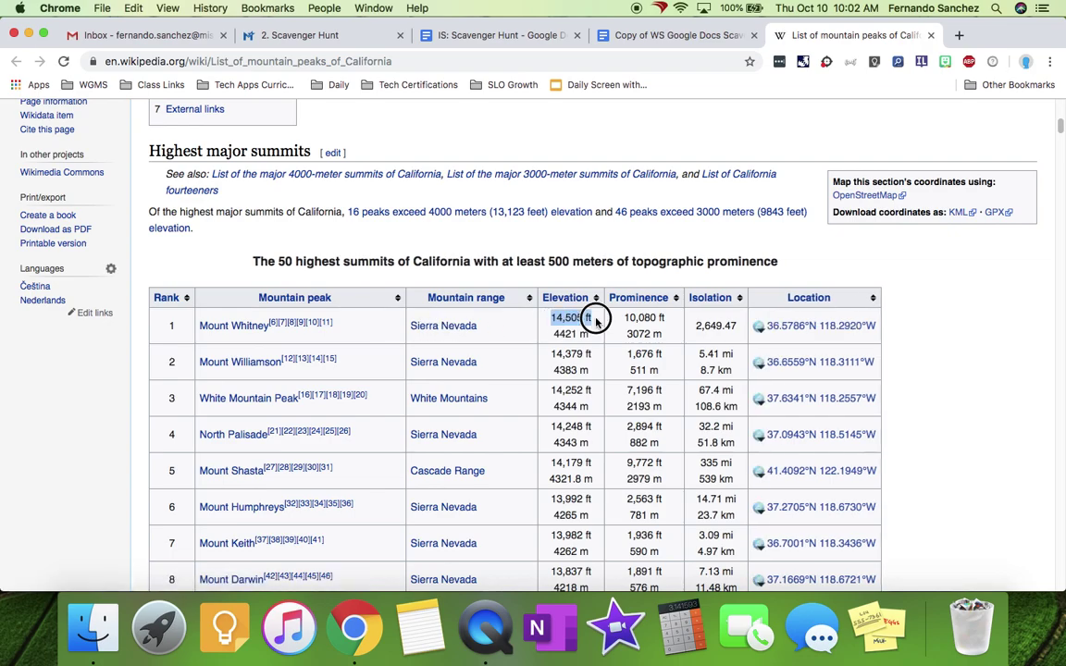
{"action": "key", "text": "super+c"}
{"action": "left_click", "coordinate": [621, 35]}
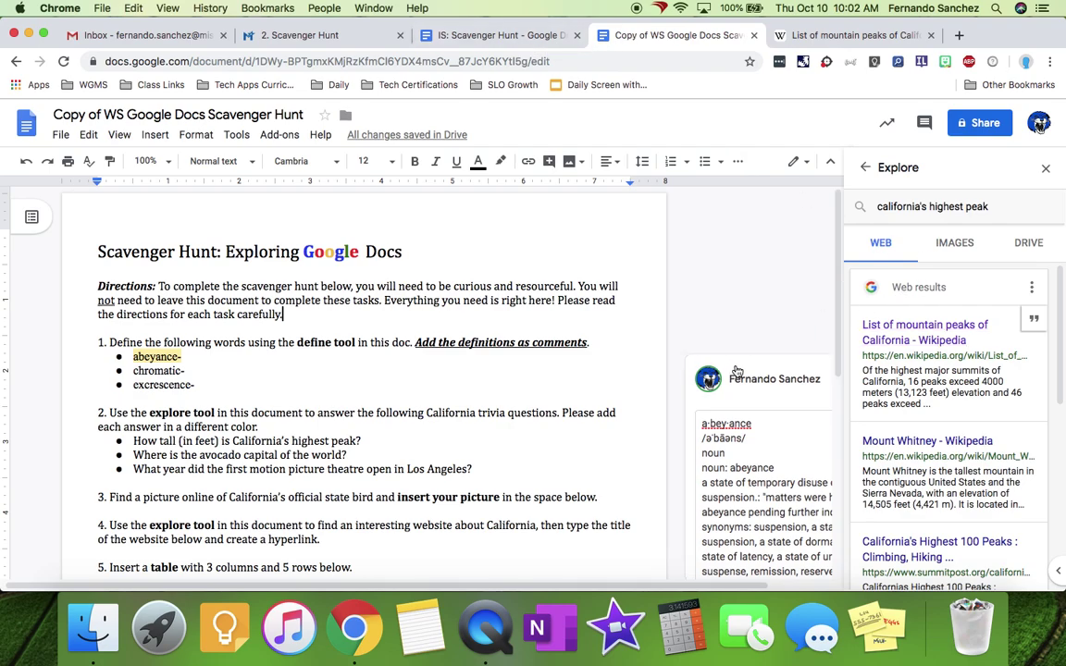
- Paste '14,505 ft' after the highest-peak question without formatting, then close the research panel
{"action": "left_click", "coordinate": [409, 440]}
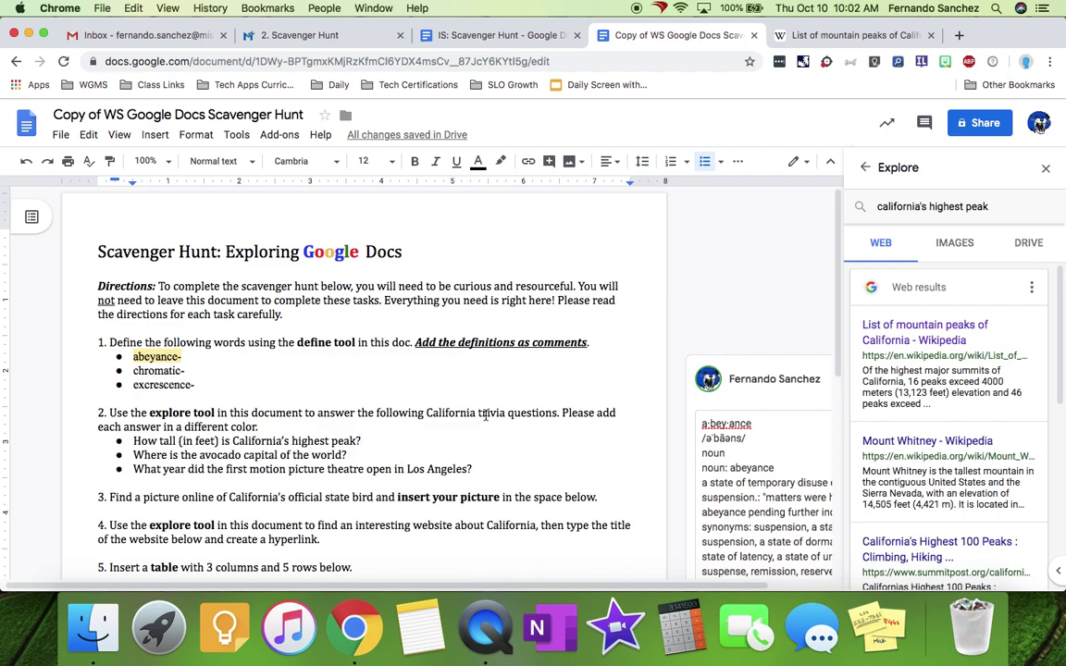
{"action": "key", "text": "super+v"}
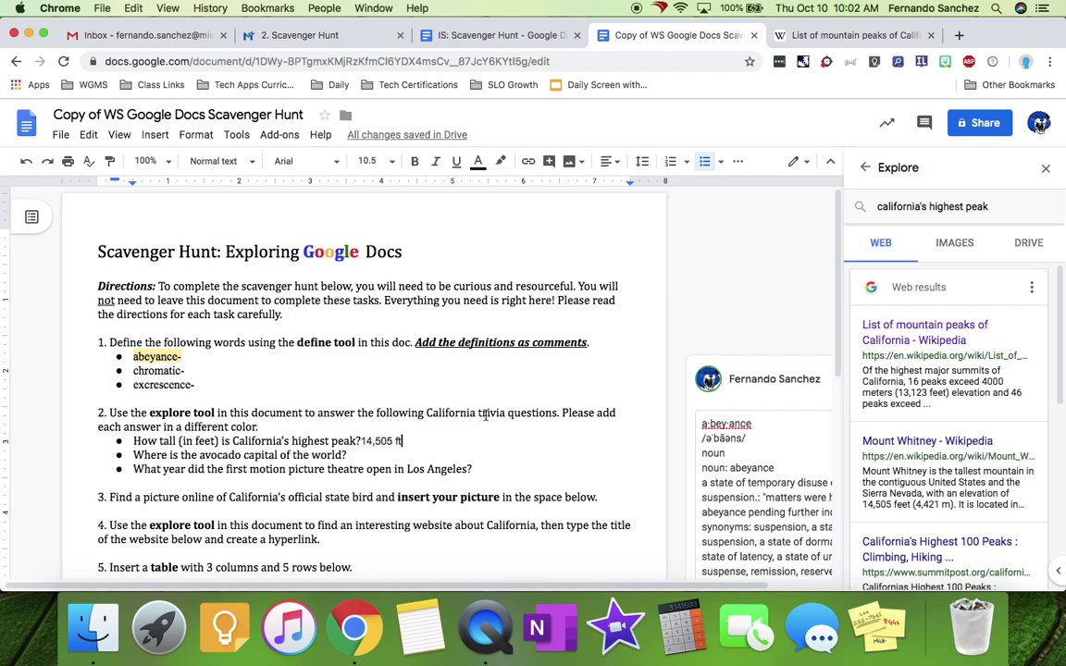
{"action": "key", "text": "super+z"}
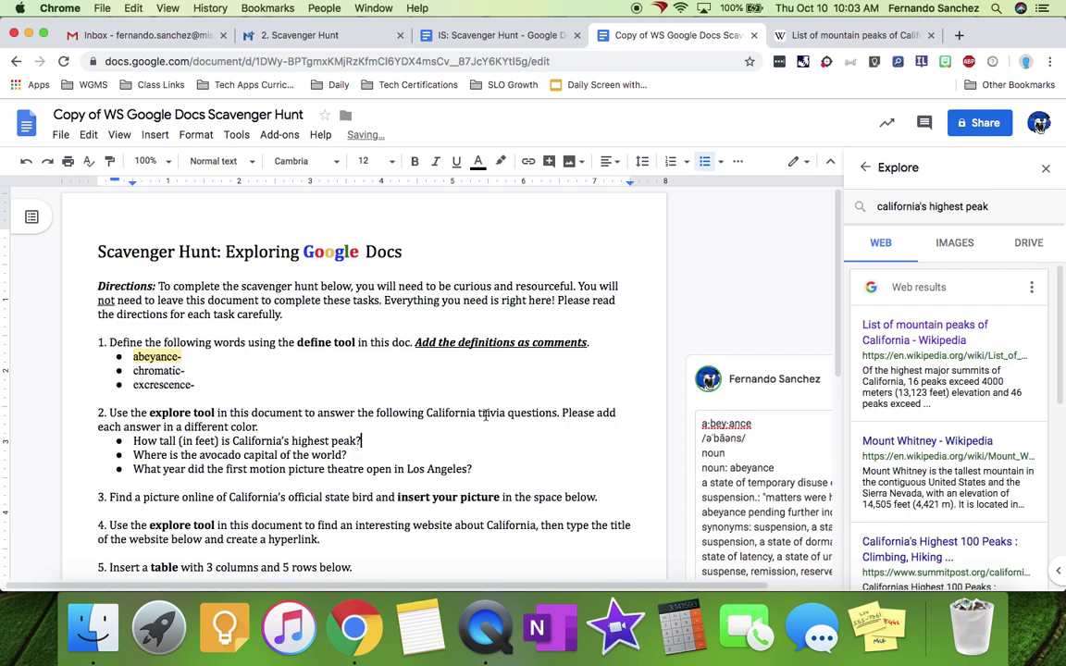
{"action": "key", "text": "super+shift+v"}
{"action": "key", "text": "Left"}
{"action": "key", "text": "Left"}
{"action": "left_click", "coordinate": [1045, 171]}
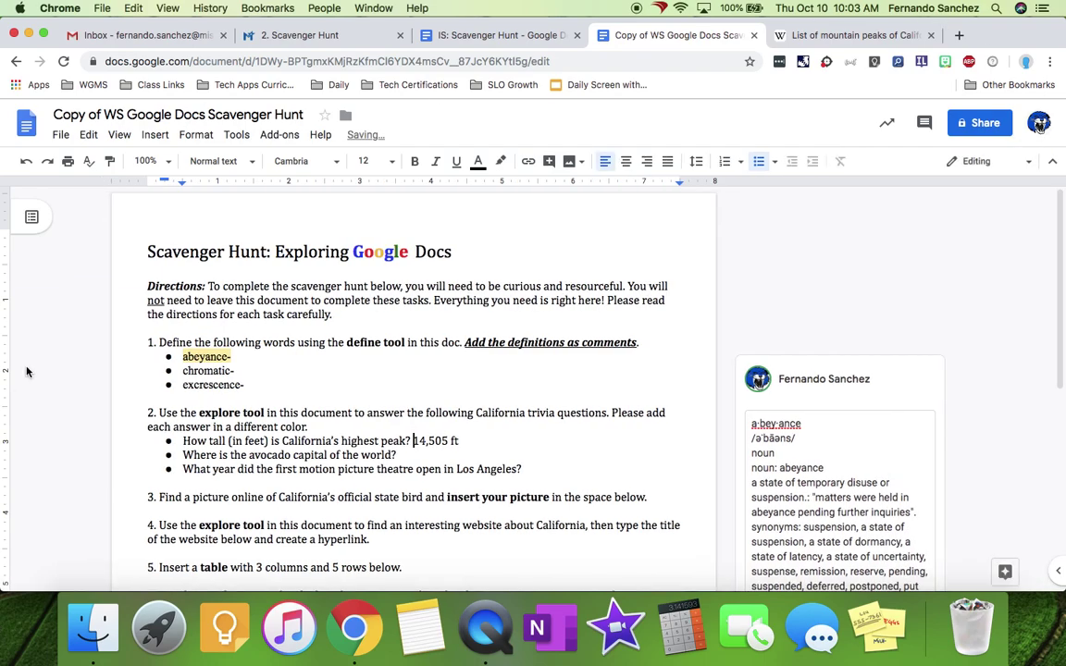
{"action": "scroll", "coordinate": [457, 423], "scroll_direction": "down", "scroll_amount": 5}
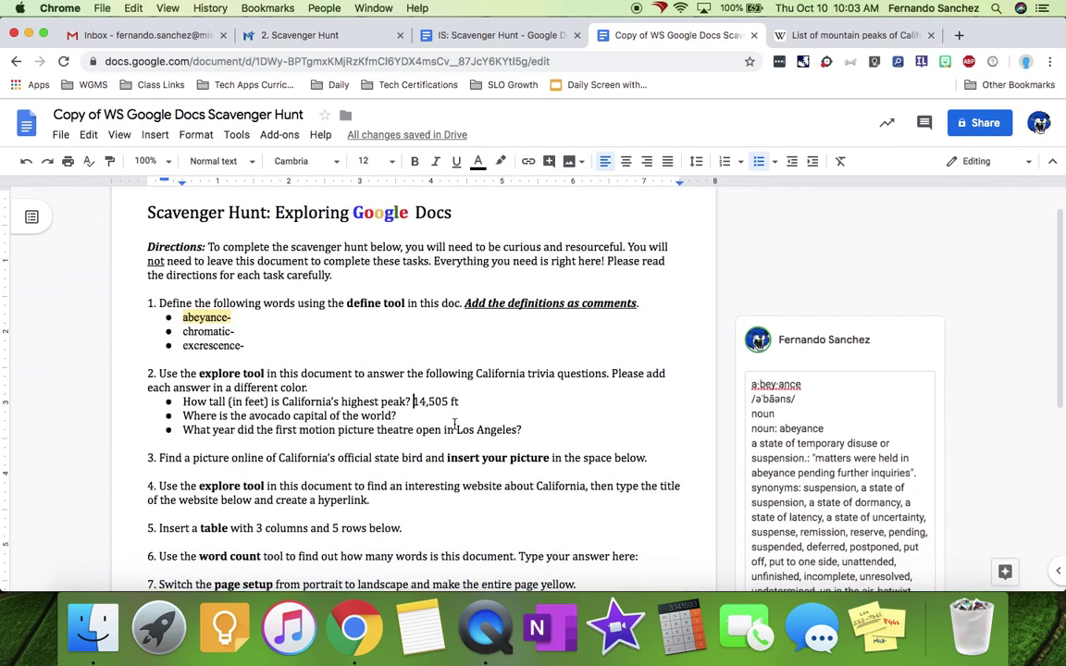
{"action": "scroll", "coordinate": [454, 428], "scroll_direction": "down", "scroll_amount": 1}
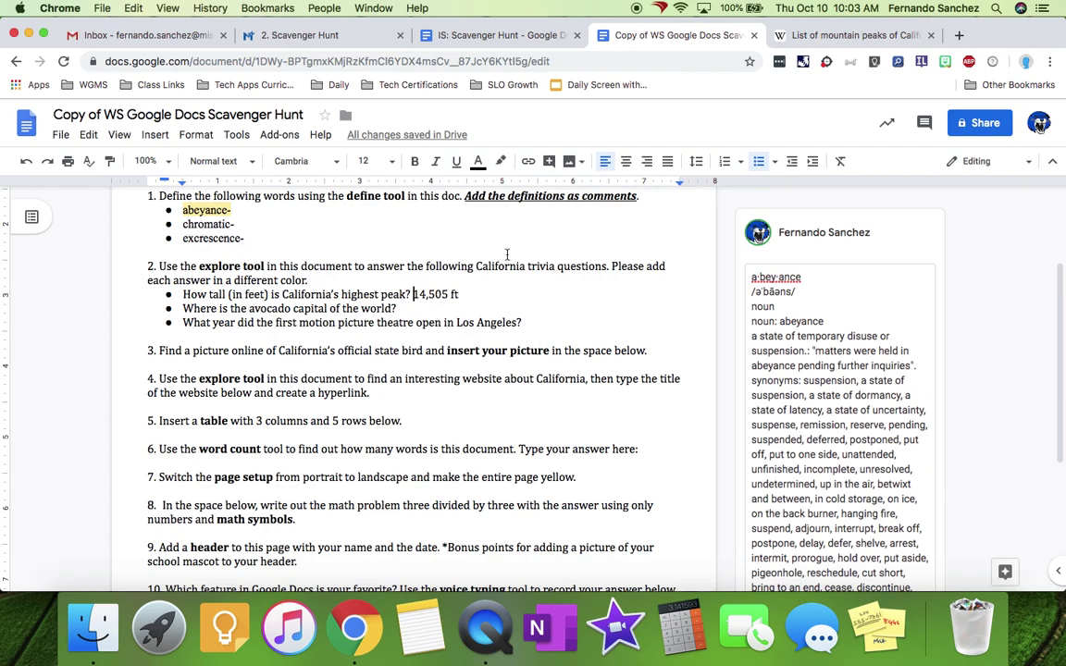
- Search Explore for 'california state bird' and show the image results
{"action": "left_click", "coordinate": [155, 134]}
{"action": "mouse_move", "coordinate": [176, 168]}
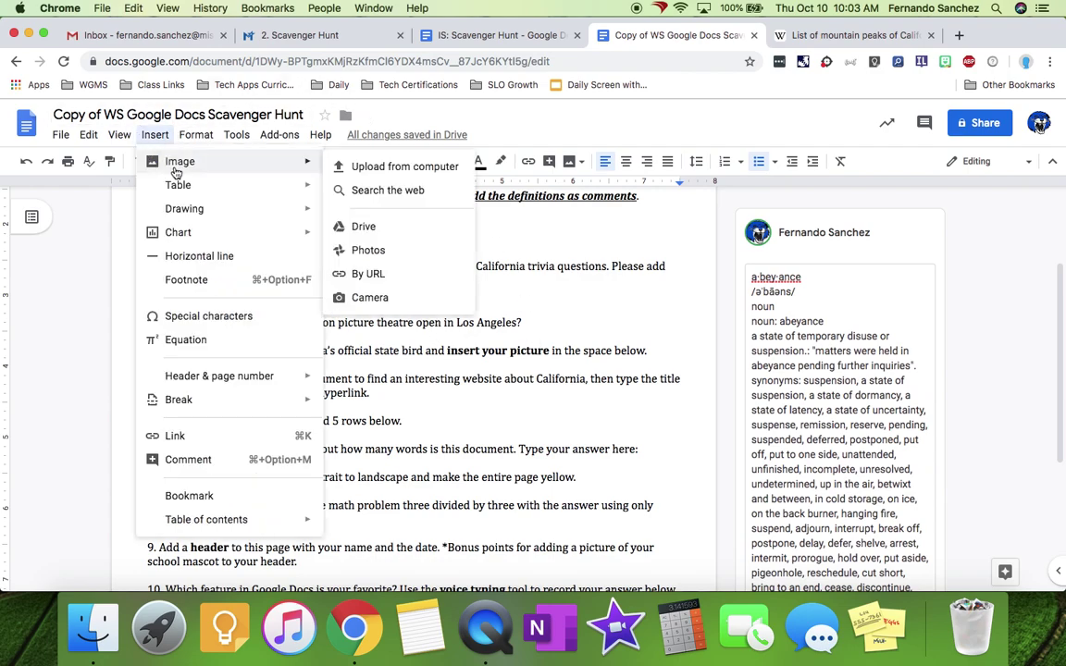
{"action": "left_click", "coordinate": [400, 398]}
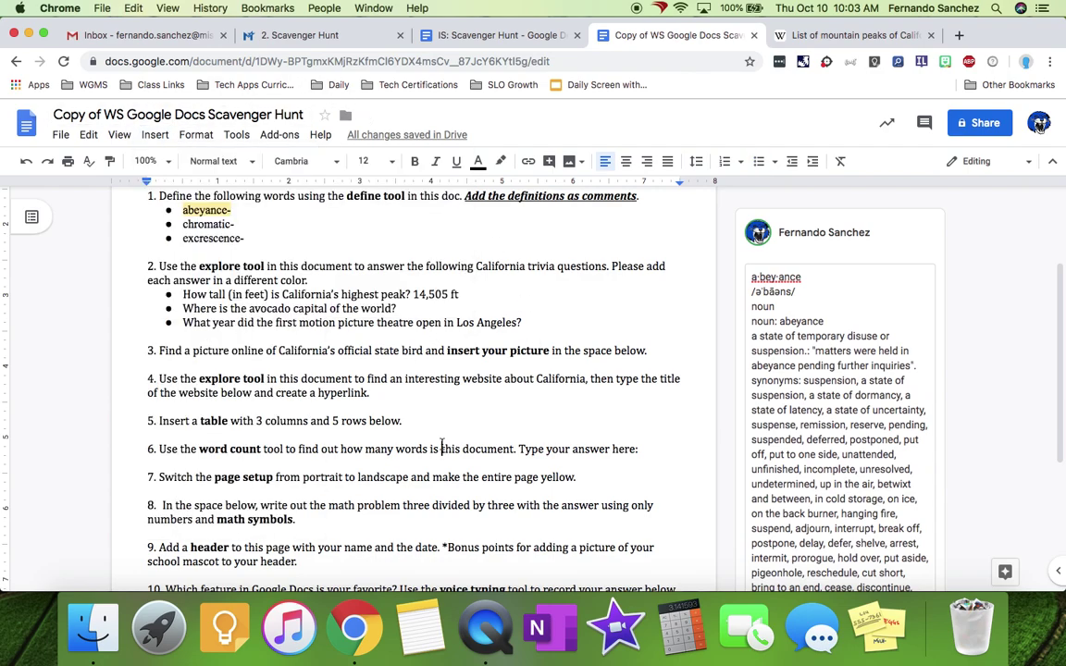
{"action": "left_click", "coordinate": [1003, 573]}
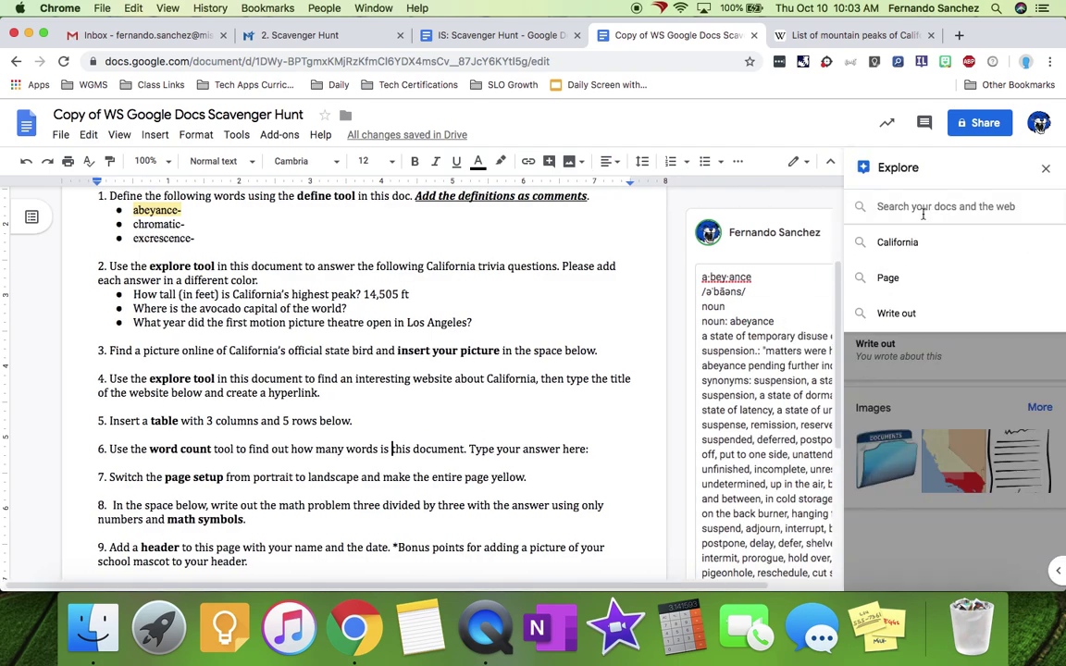
{"action": "type", "text": "california s"}
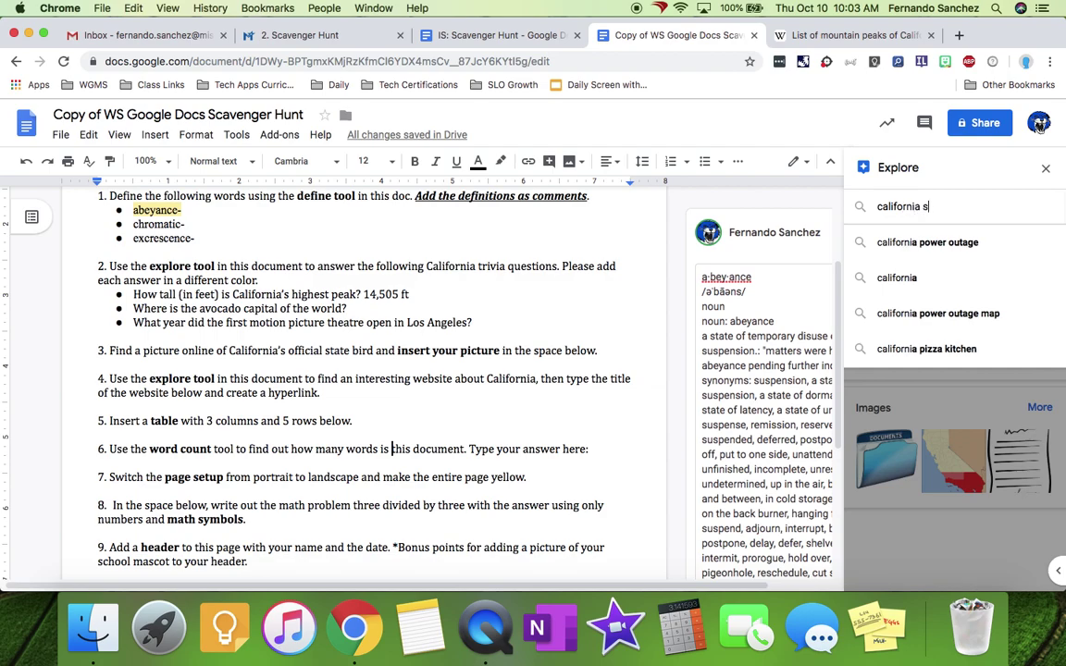
{"action": "type", "text": "tate bird"}
{"action": "key", "text": "Return"}
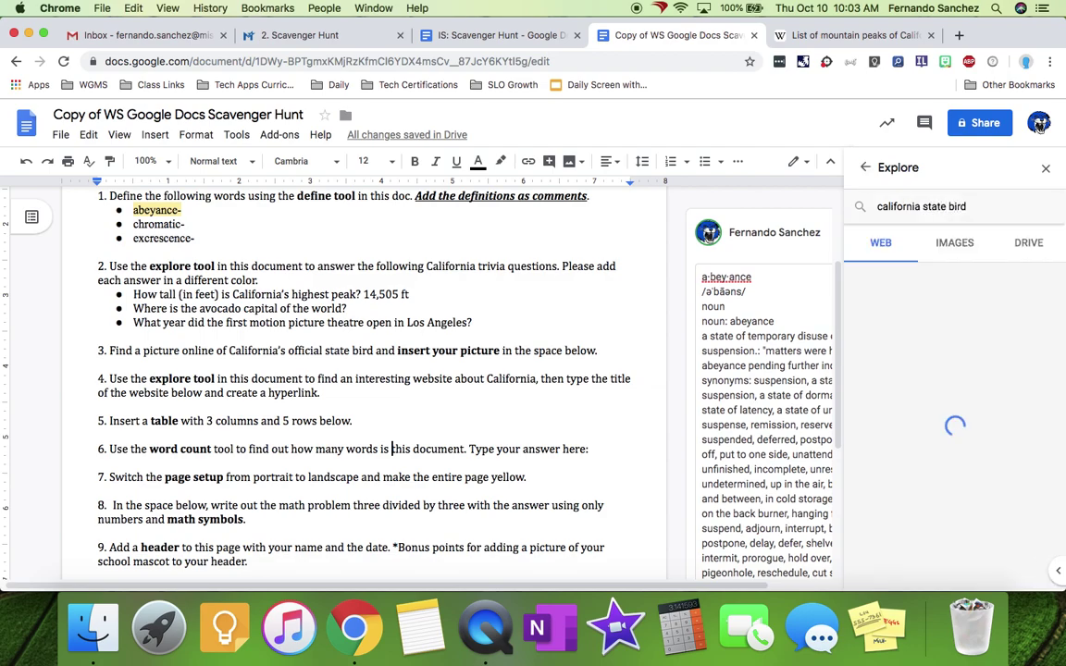
{"action": "left_click", "coordinate": [951, 252]}
{"action": "scroll", "coordinate": [928, 451], "scroll_direction": "down", "scroll_amount": 3}
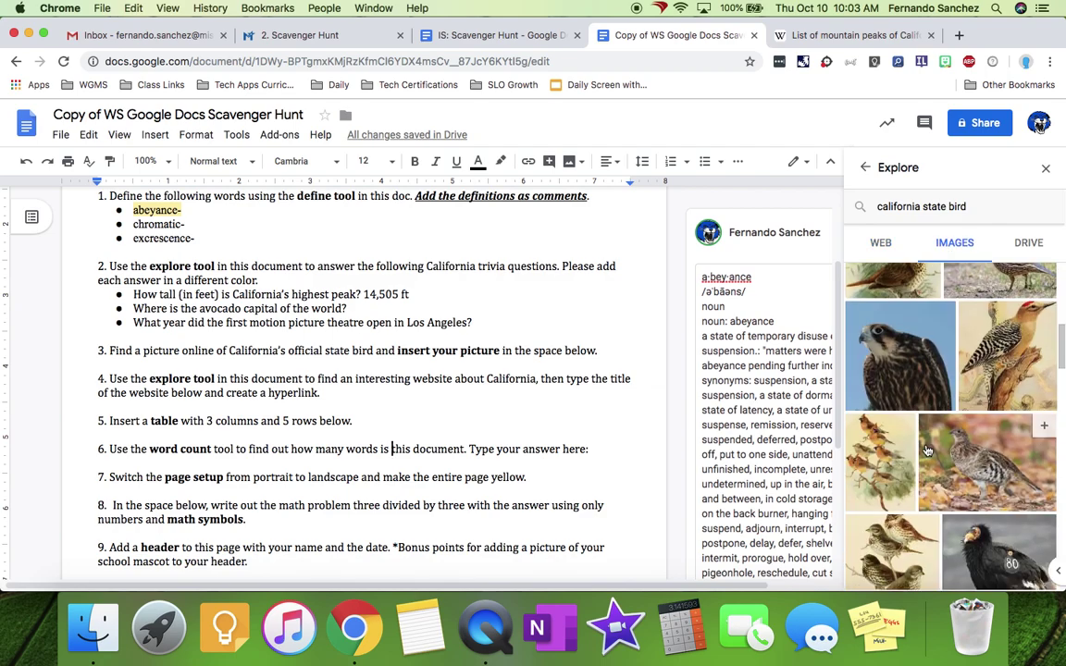
{"action": "left_click", "coordinate": [882, 243]}
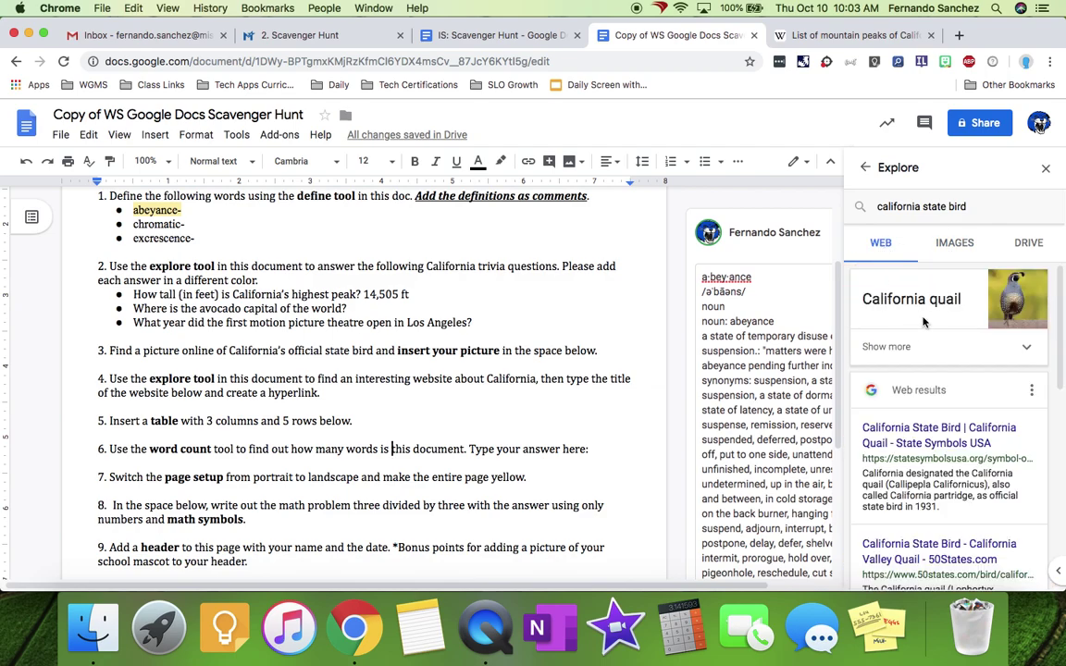
{"action": "left_click", "coordinate": [954, 244]}
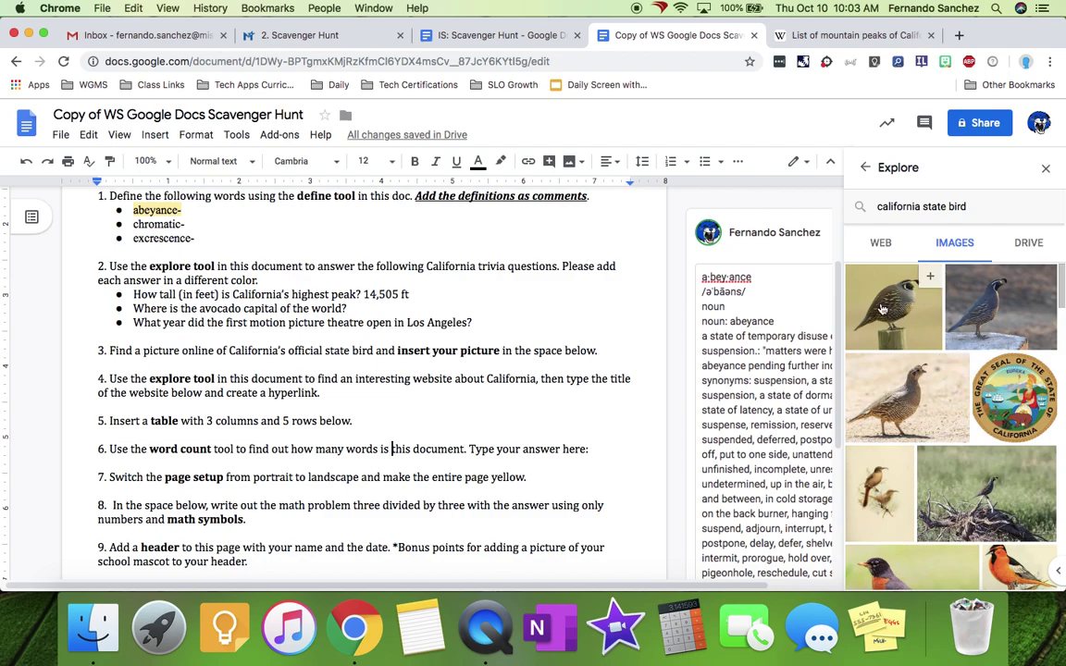
- Drag the California quail photo below question 3 and shrink it using its corner handles
{"action": "mouse_move", "coordinate": [904, 316]}
{"action": "left_click_drag", "start_coordinate": [904, 316], "coordinate": [113, 363]}
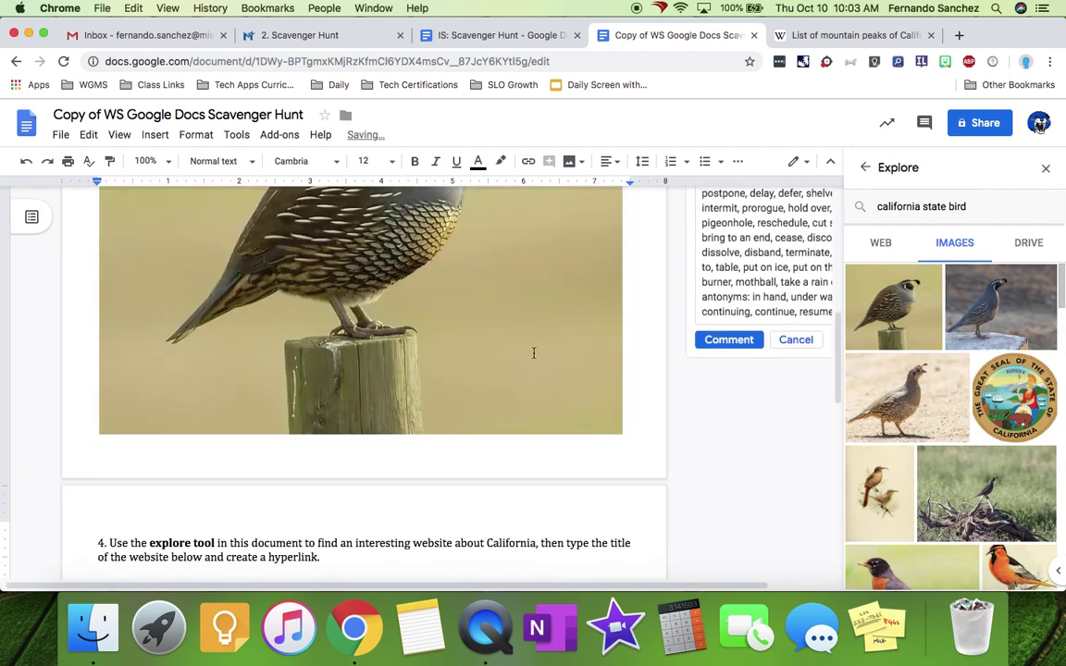
{"action": "left_click", "coordinate": [392, 296]}
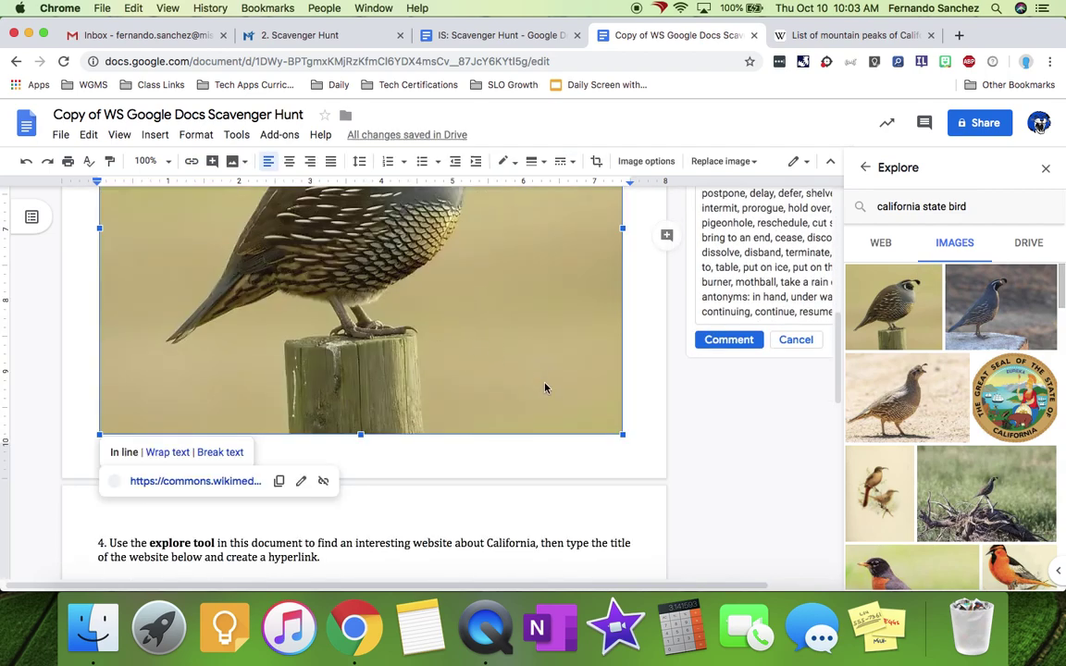
{"action": "left_click_drag", "start_coordinate": [624, 434], "coordinate": [381, 245]}
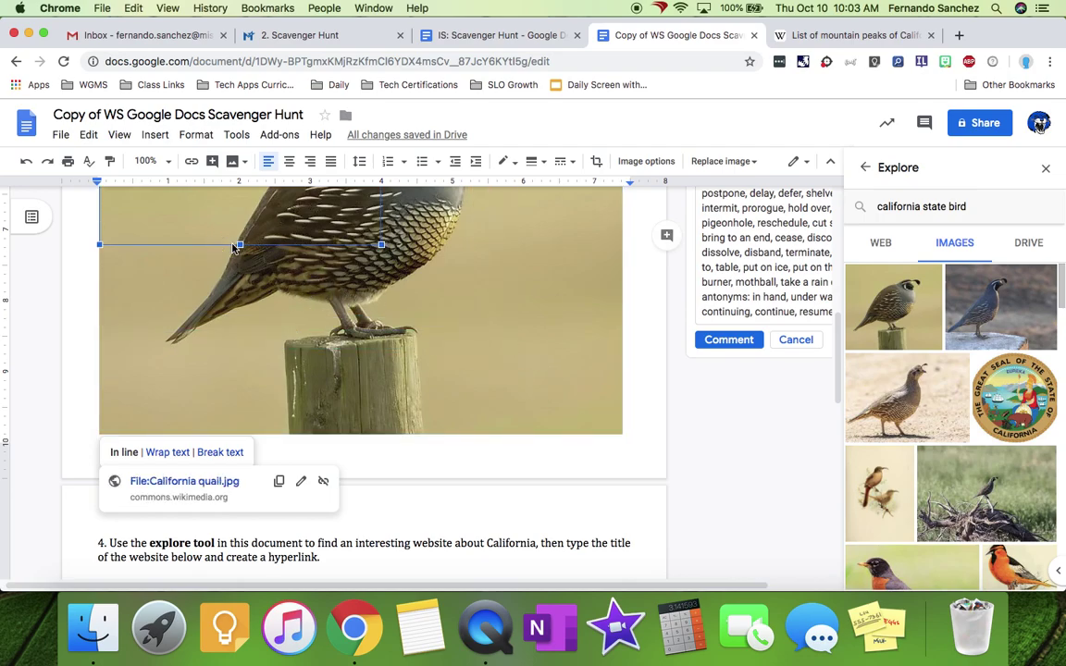
{"action": "scroll", "coordinate": [597, 376], "scroll_direction": "up", "scroll_amount": 5}
{"action": "scroll", "coordinate": [458, 398], "scroll_direction": "down", "scroll_amount": 2}
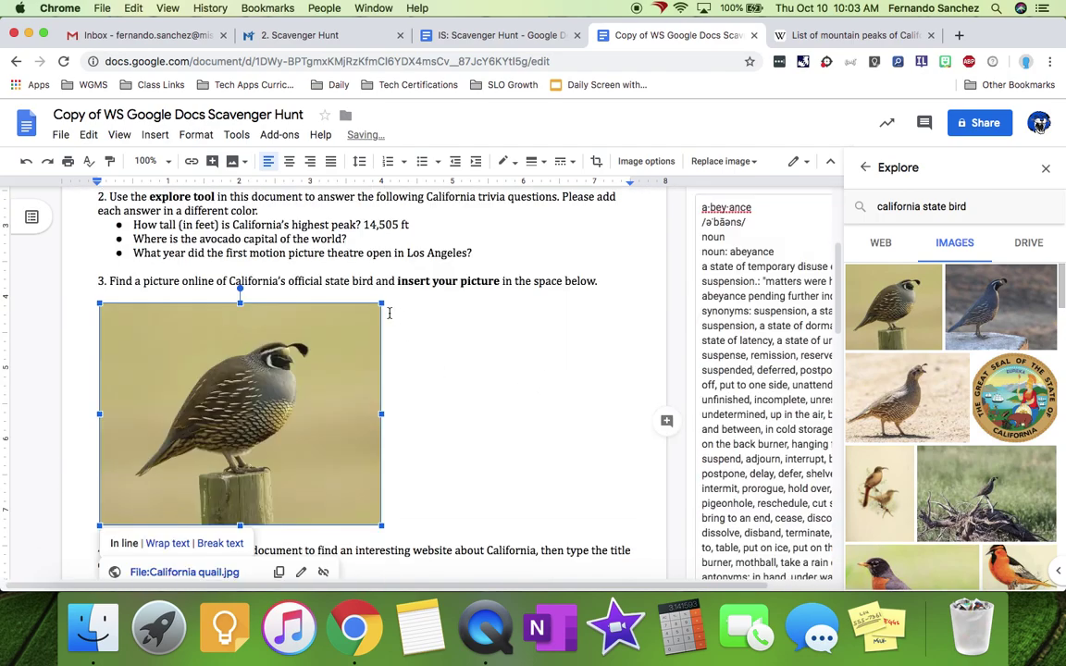
{"action": "left_click_drag", "start_coordinate": [381, 303], "coordinate": [220, 407]}
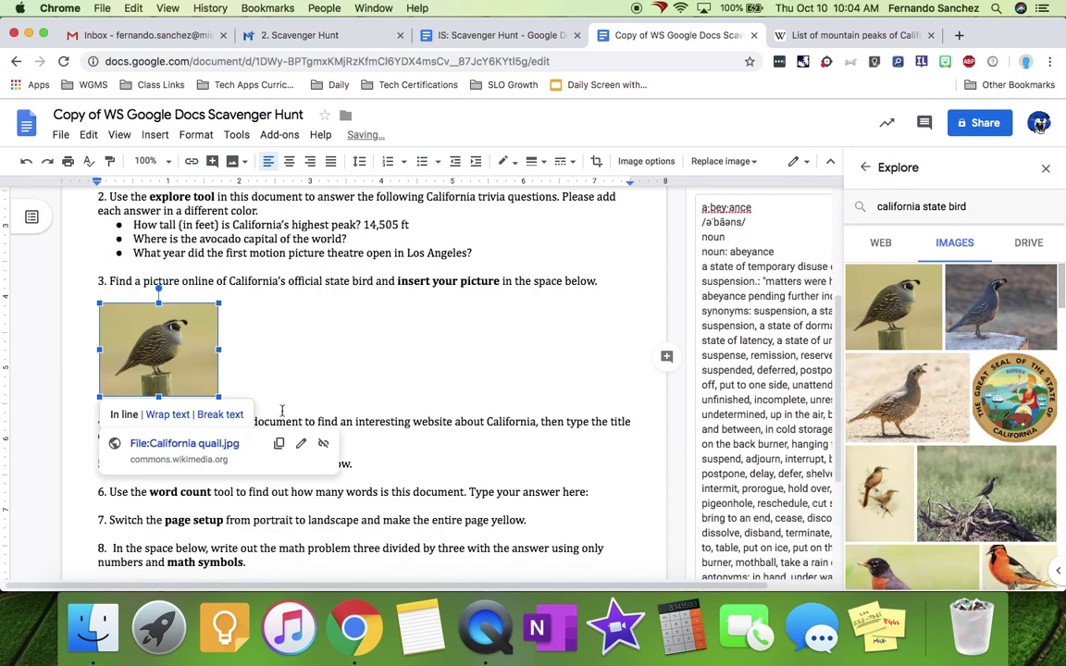
{"action": "left_click", "coordinate": [292, 369]}
{"action": "left_click", "coordinate": [473, 435]}
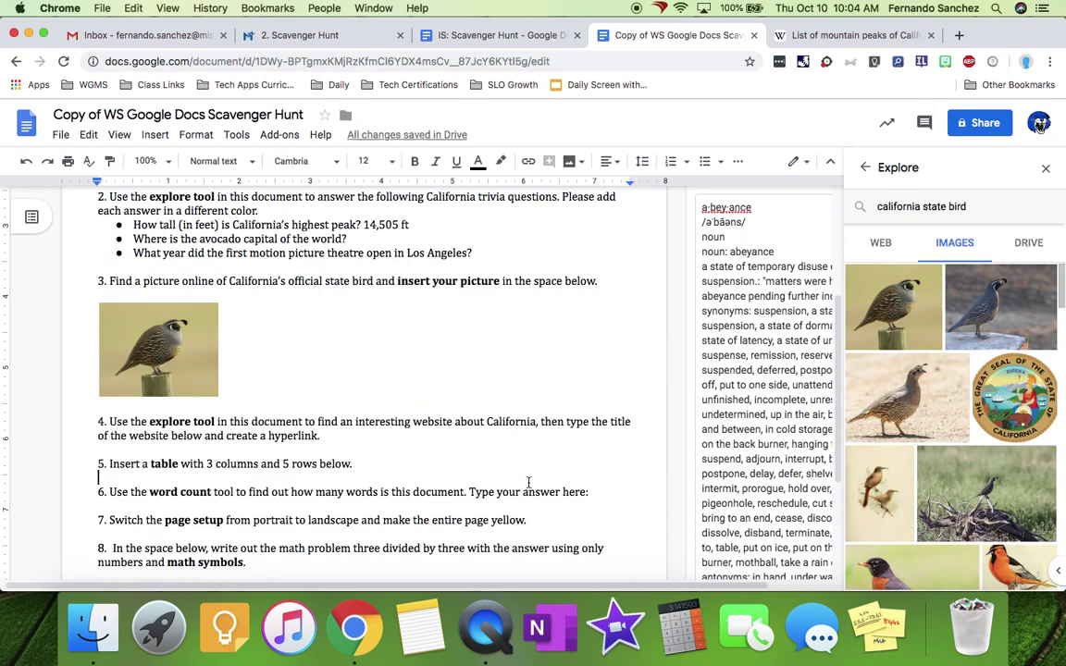
- Copy item 4's phrase about an interesting California website and search it in Explore
{"action": "left_click", "coordinate": [1046, 168]}
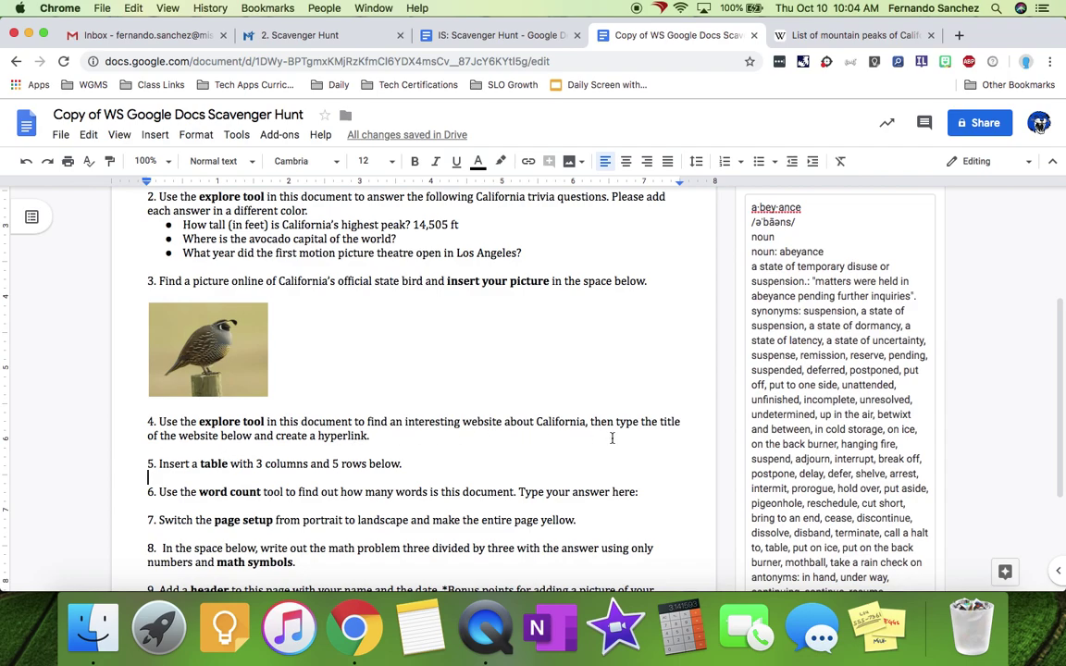
{"action": "left_click", "coordinate": [396, 435]}
{"action": "left_click", "coordinate": [1004, 572]}
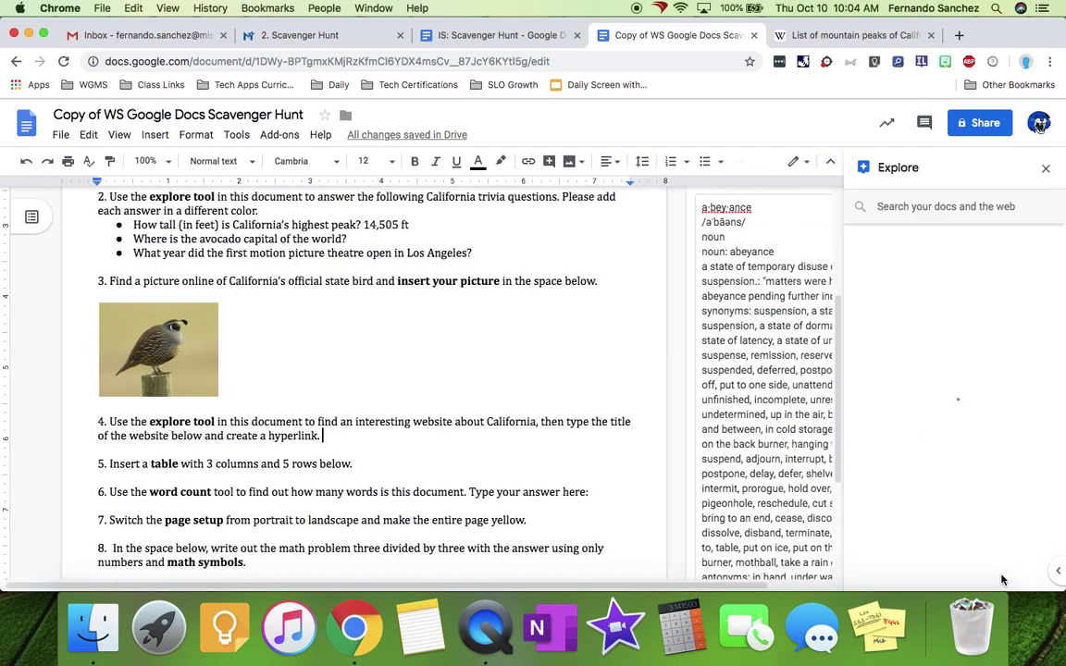
{"action": "left_click", "coordinate": [916, 206]}
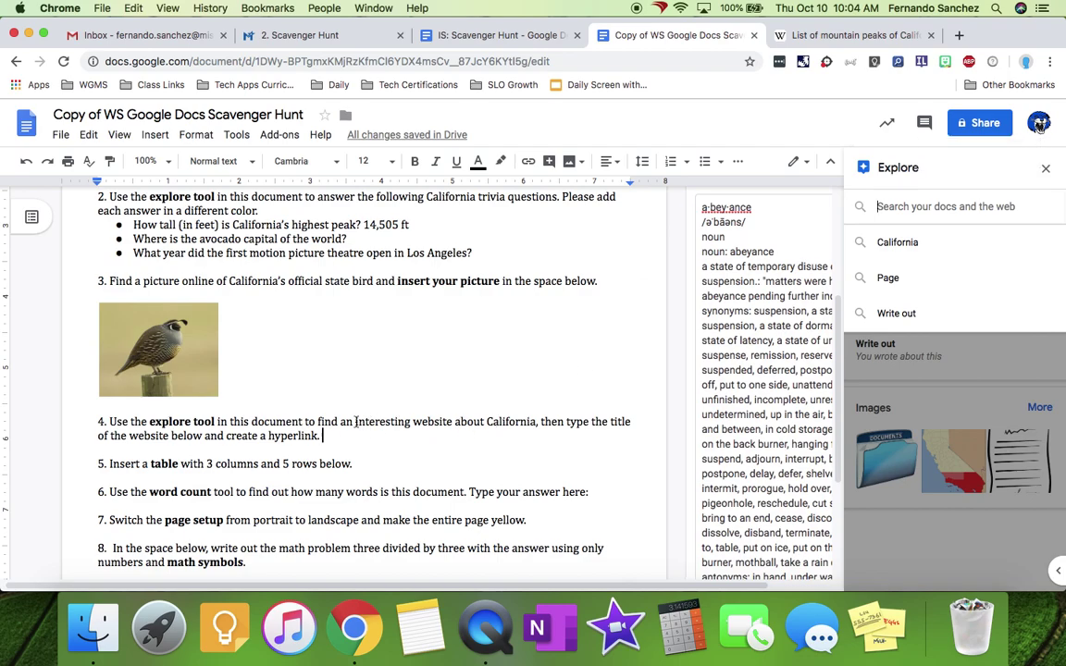
{"action": "left_click_drag", "start_coordinate": [355, 422], "coordinate": [534, 424]}
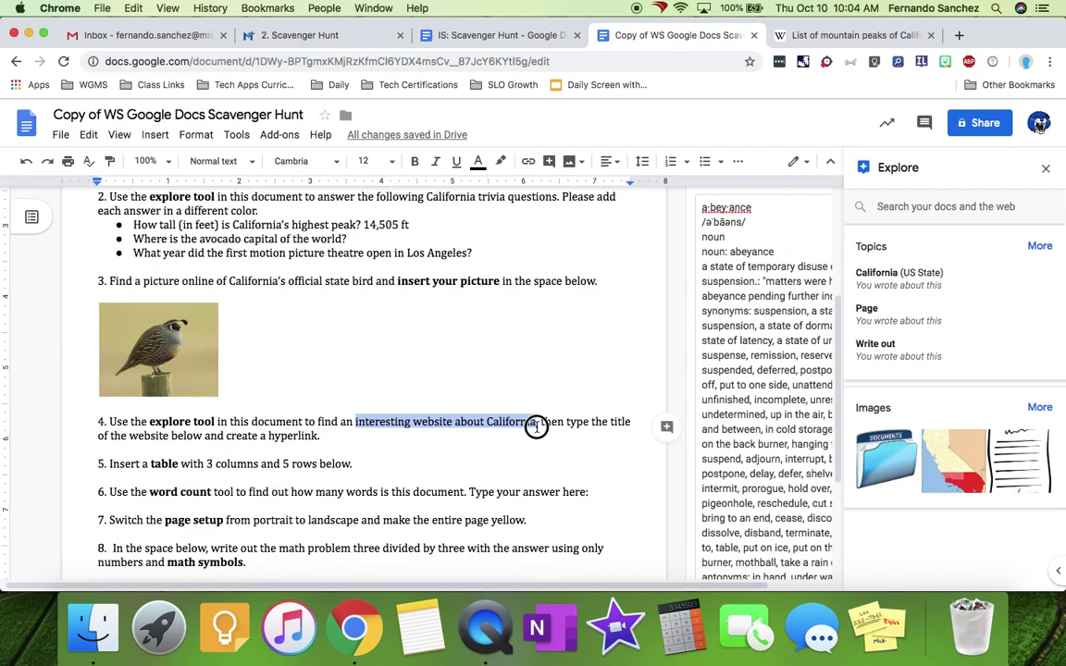
{"action": "key", "text": "super+c"}
{"action": "left_click", "coordinate": [947, 208]}
{"action": "key", "text": "super+v"}
{"action": "key", "text": "Return"}
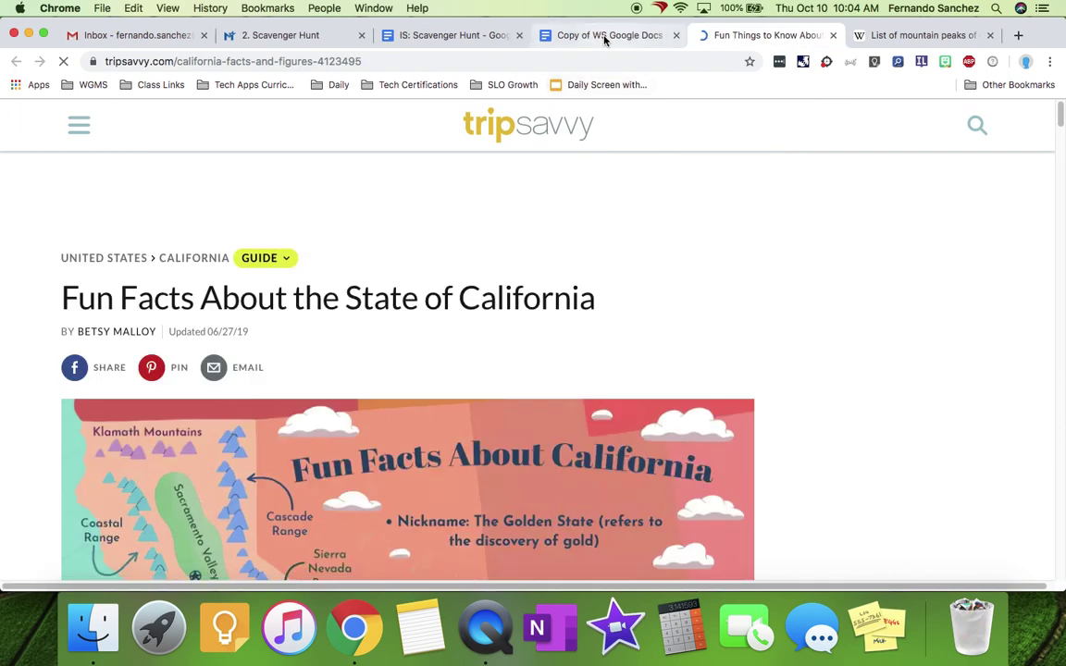
- Copy the title of the TripSavvy California article
{"action": "left_click", "coordinate": [605, 37]}
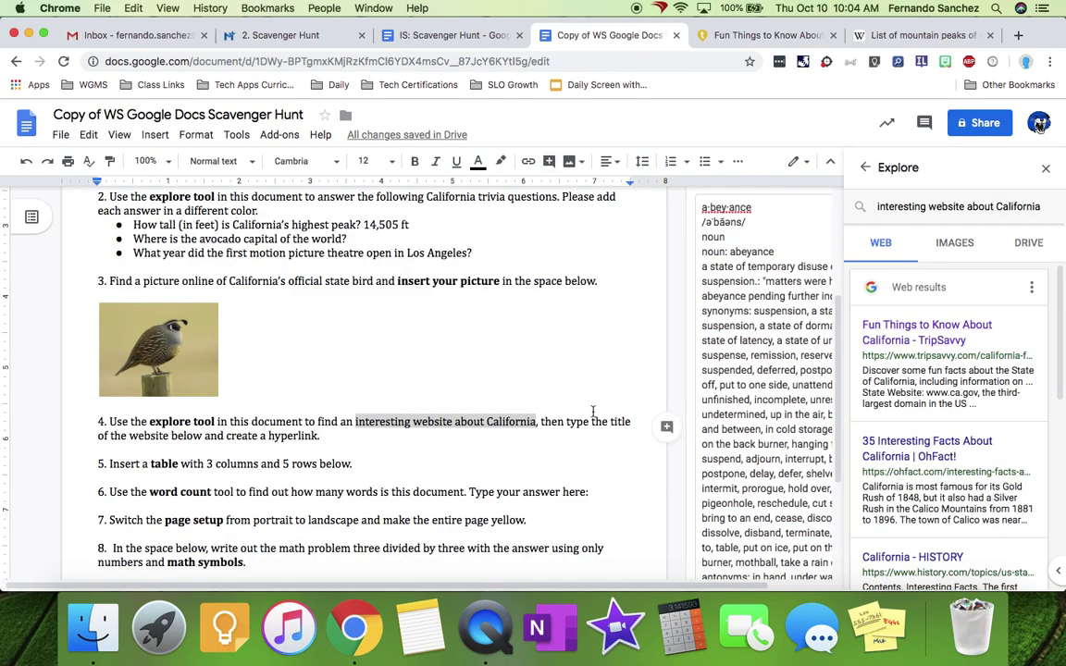
{"action": "left_click", "coordinate": [330, 435]}
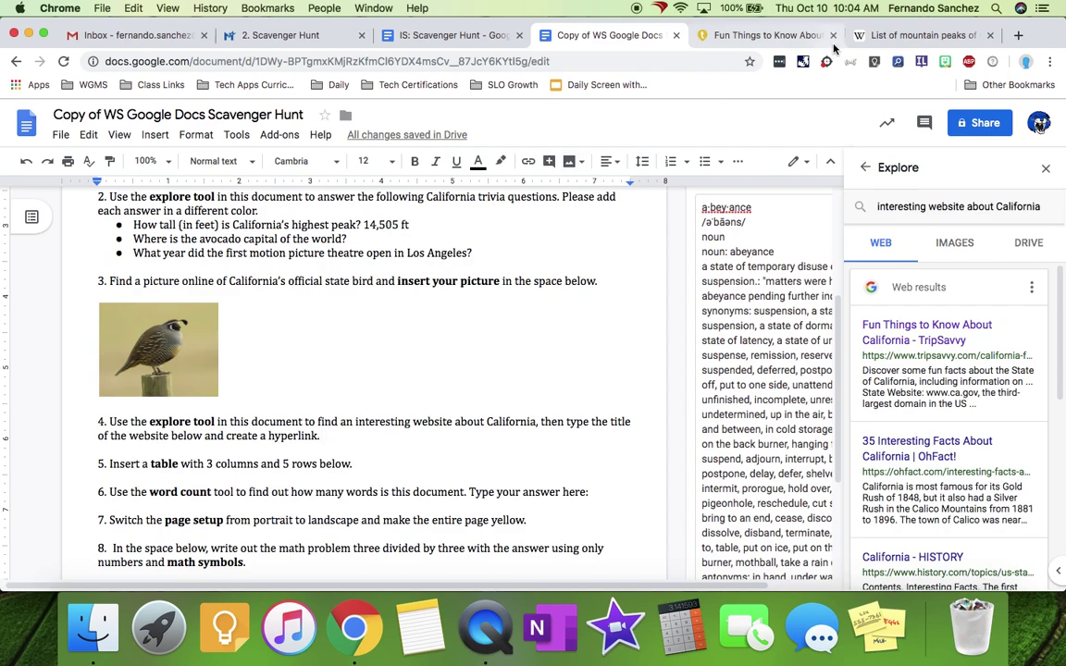
{"action": "left_click", "coordinate": [757, 35]}
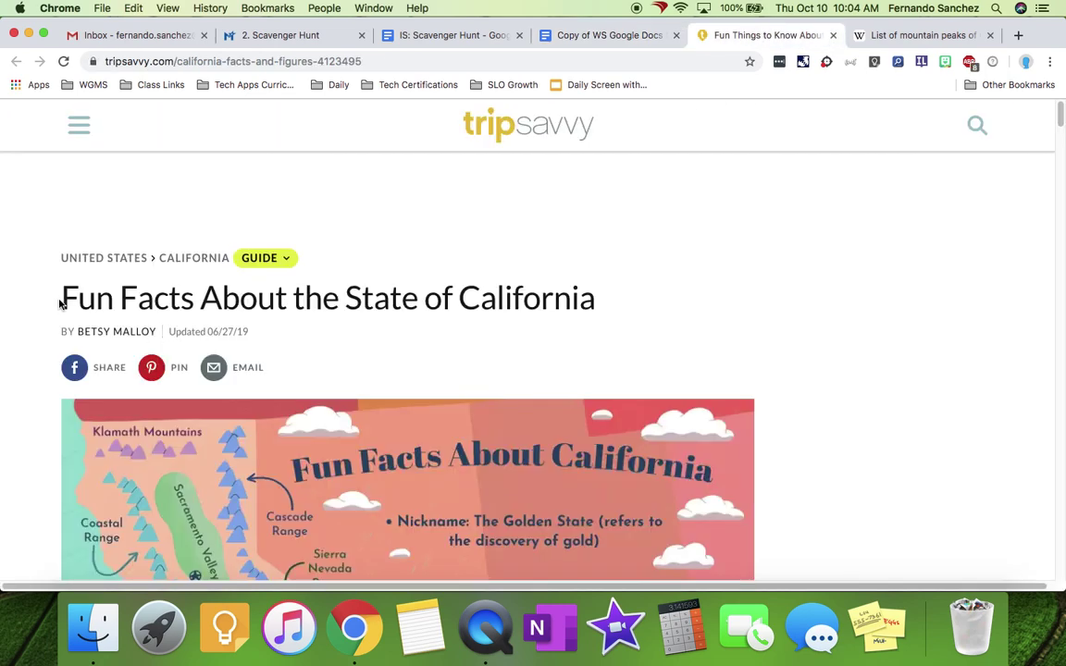
{"action": "left_click_drag", "start_coordinate": [59, 303], "coordinate": [679, 315]}
{"action": "key", "text": "super+c"}
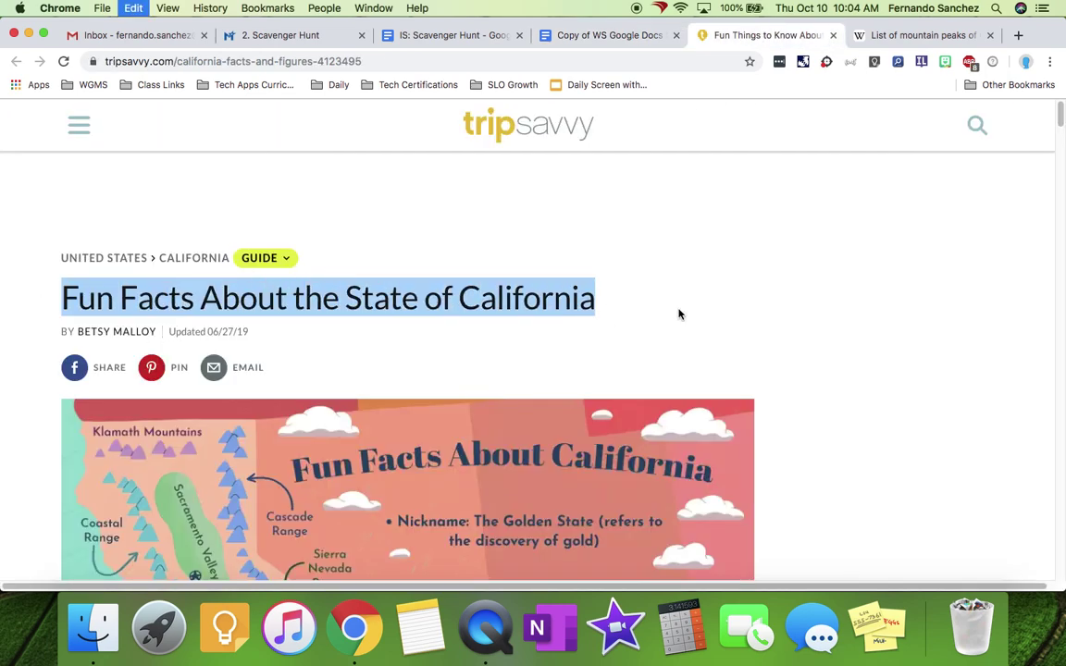
- Paste 'Fun Facts About the State of California' unformatted after item 4 and select it
{"action": "left_click", "coordinate": [565, 37]}
{"action": "left_click", "coordinate": [346, 435]}
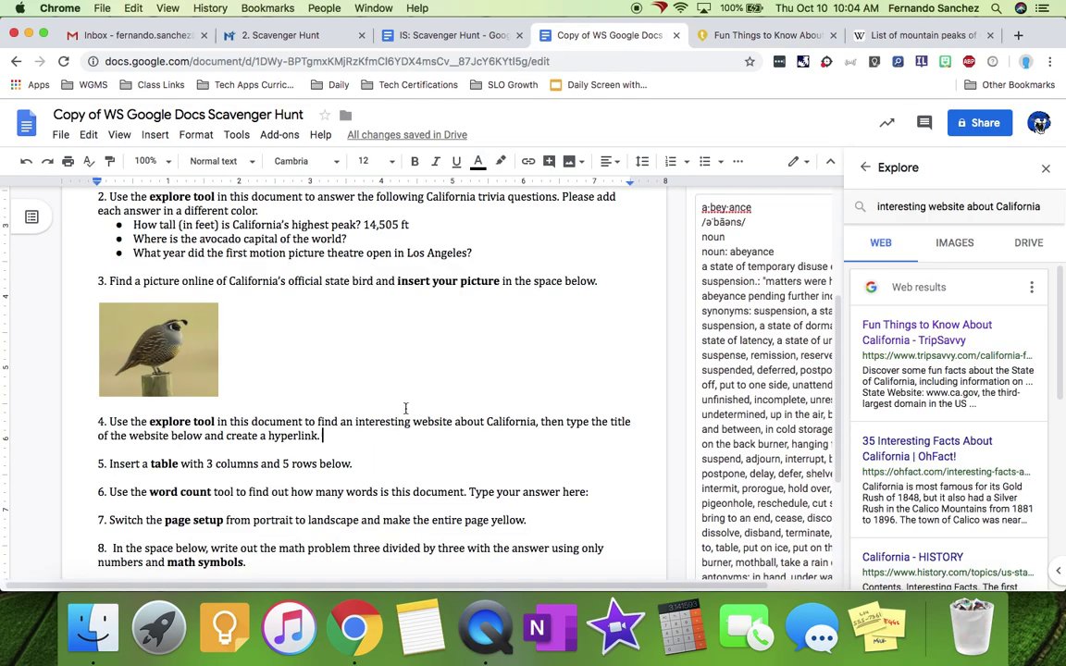
{"action": "key", "text": "super+v"}
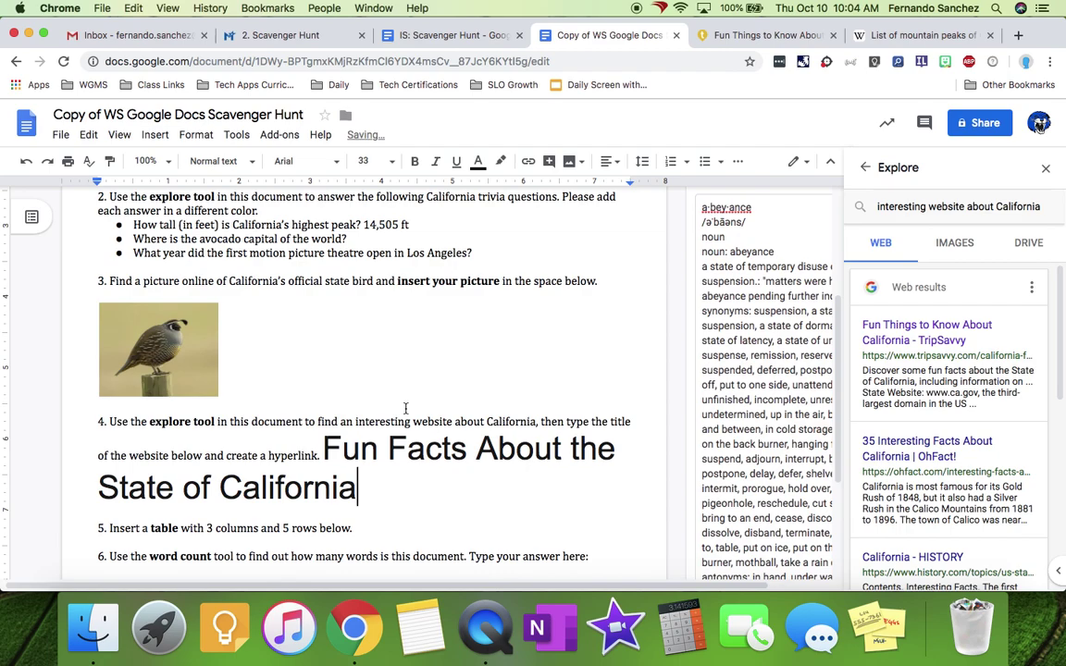
{"action": "key", "text": "super+z"}
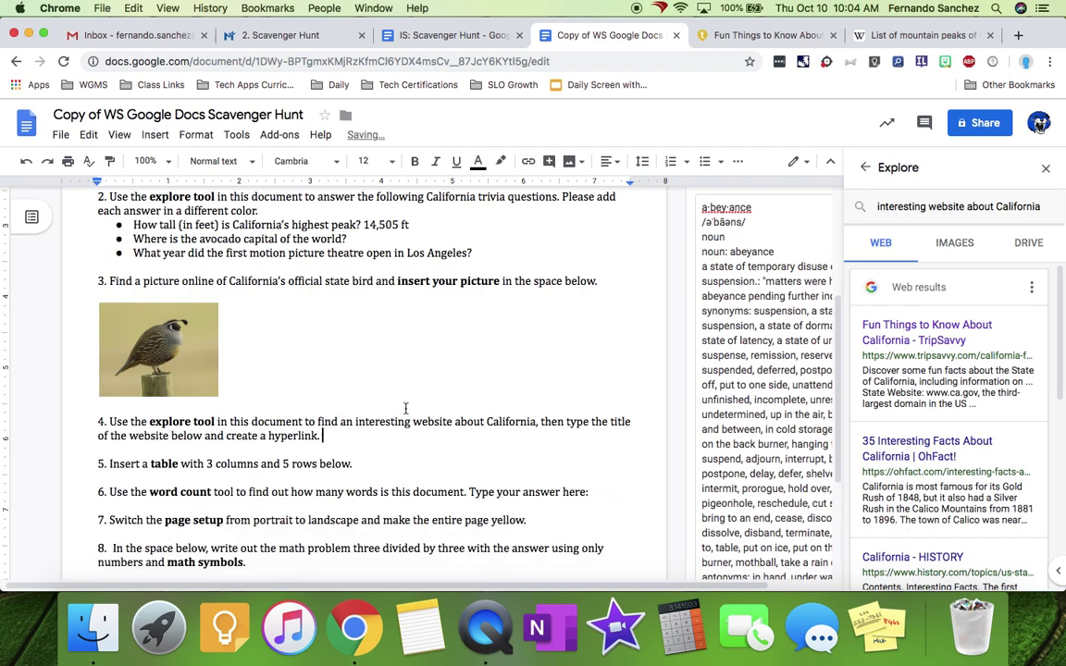
{"action": "key", "text": "super+shift+v"}
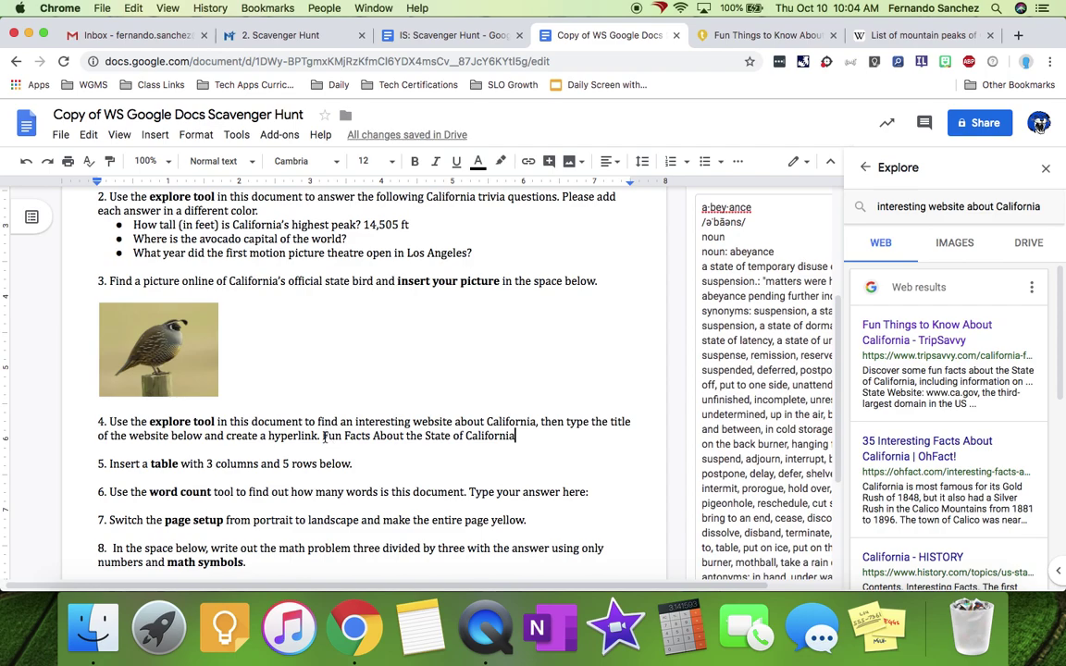
{"action": "left_click_drag", "start_coordinate": [324, 436], "coordinate": [478, 436]}
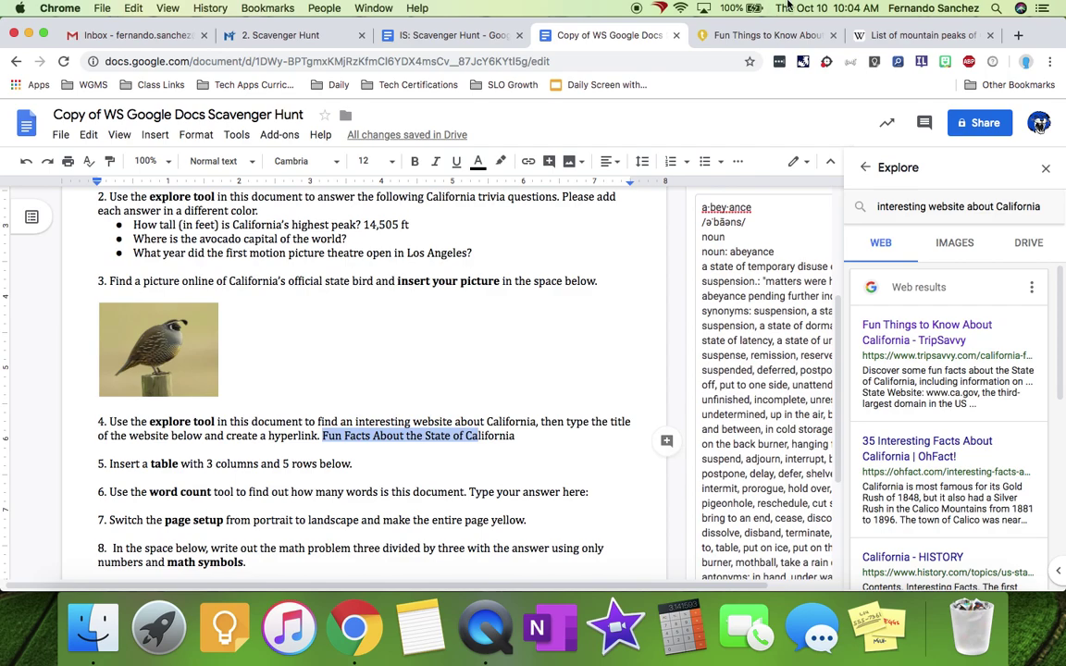
- Close the Wikipedia peaks tab and copy the TripSavvy fun facts page URL
{"action": "left_click", "coordinate": [902, 34]}
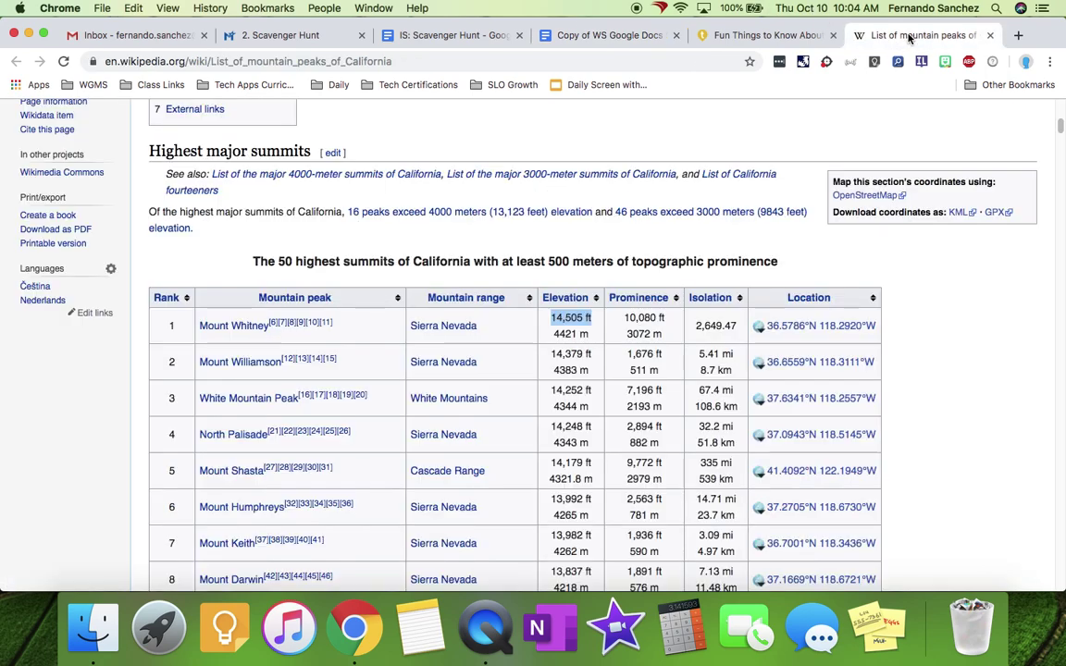
{"action": "left_click", "coordinate": [990, 35]}
{"action": "left_click", "coordinate": [297, 308]}
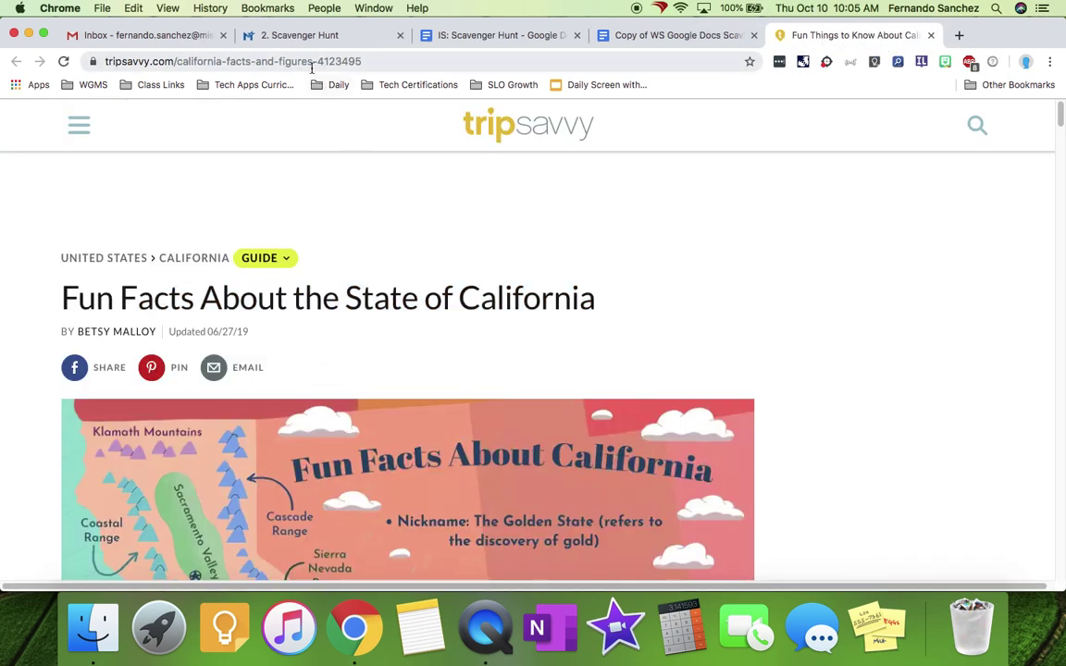
{"action": "left_click", "coordinate": [283, 61]}
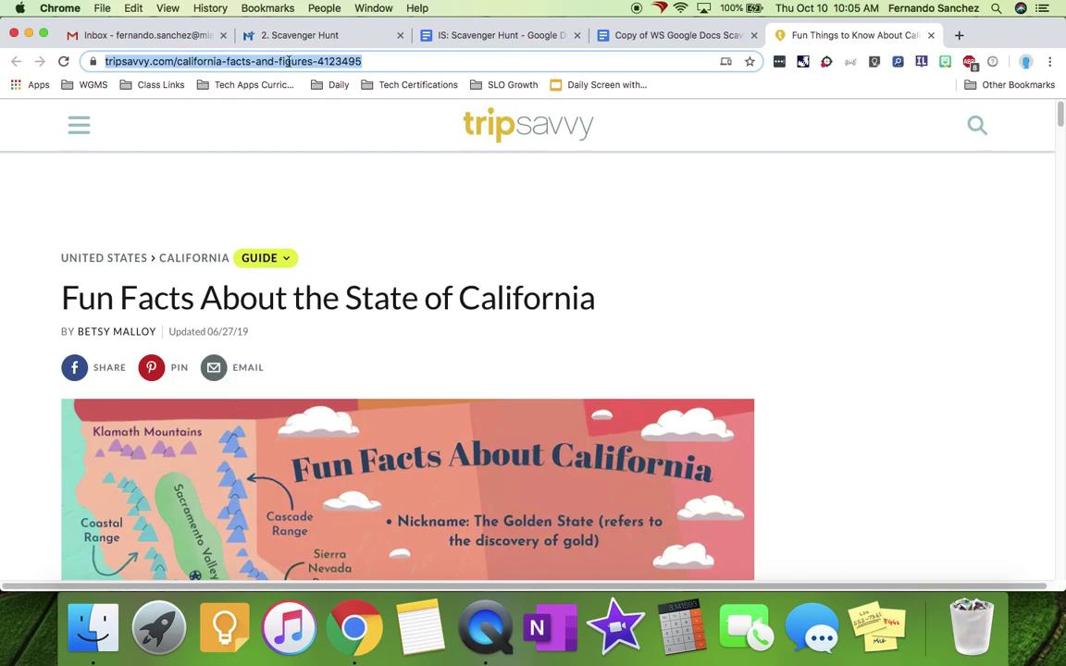
{"action": "left_click", "coordinate": [655, 38]}
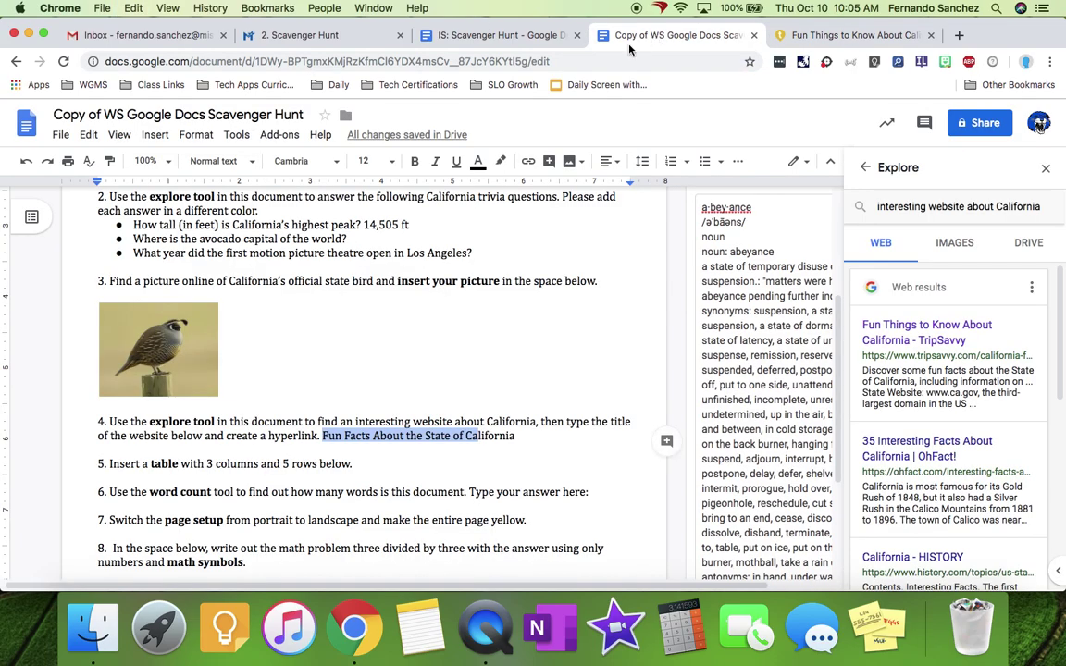
- Link the selected title in item 4 to the TripSavvy URL via Insert > Link
{"action": "left_click", "coordinate": [419, 454]}
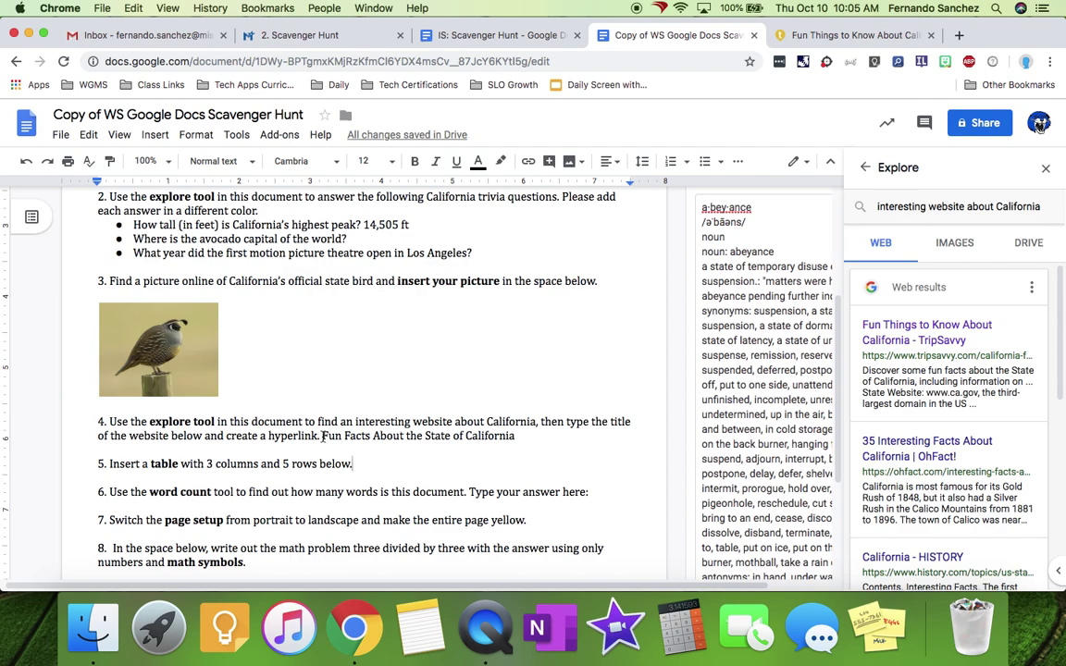
{"action": "left_click_drag", "start_coordinate": [322, 436], "coordinate": [526, 438]}
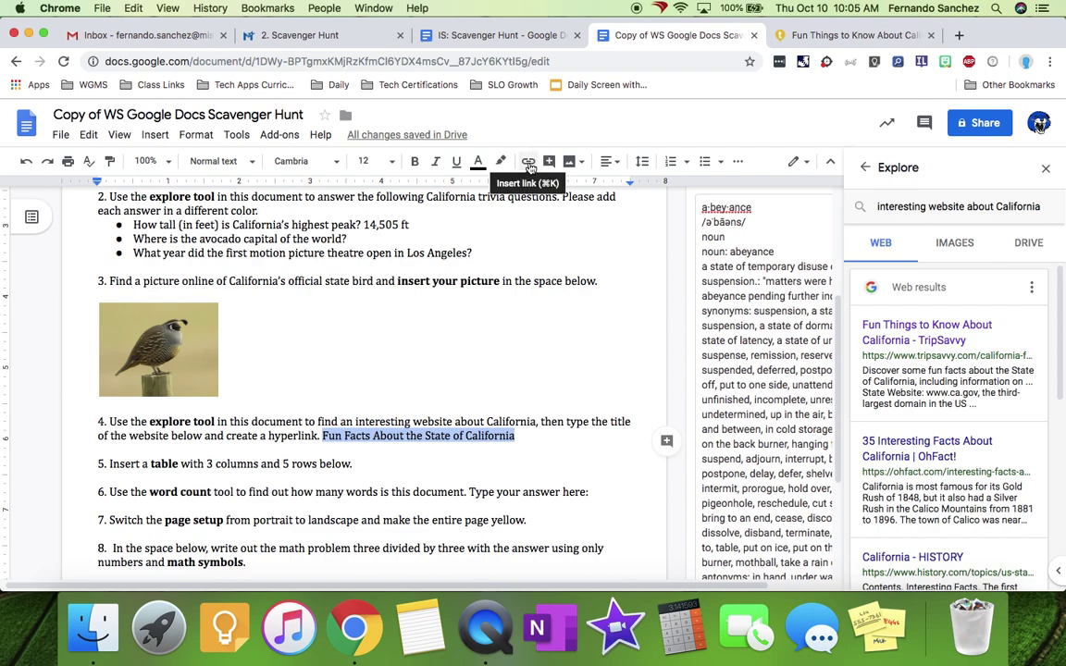
{"action": "left_click", "coordinate": [154, 135]}
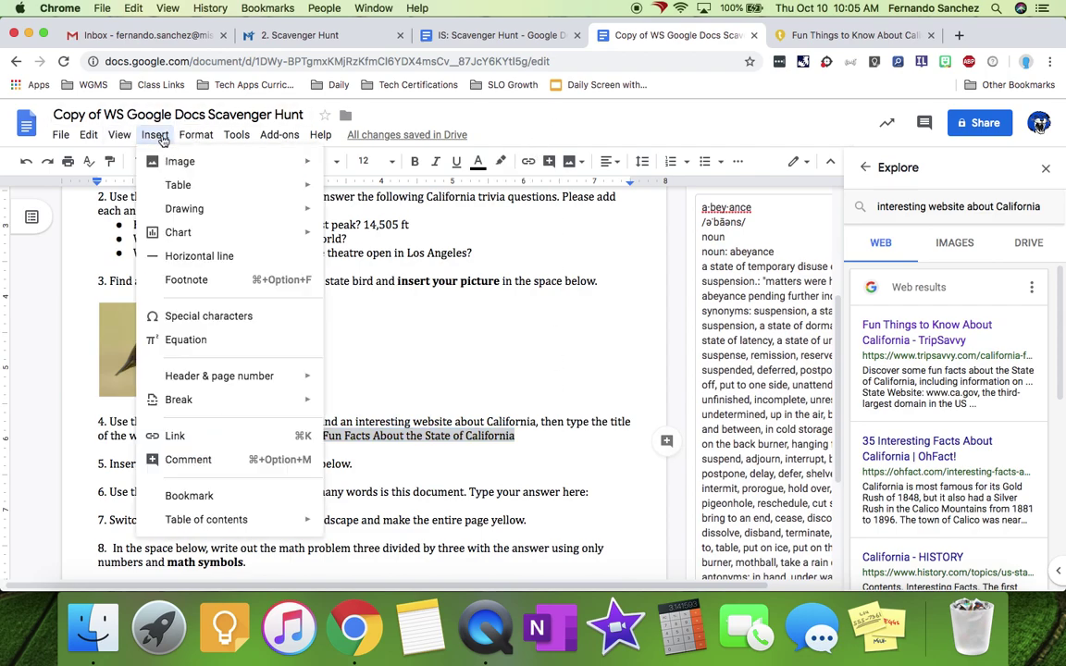
{"action": "left_click", "coordinate": [192, 440]}
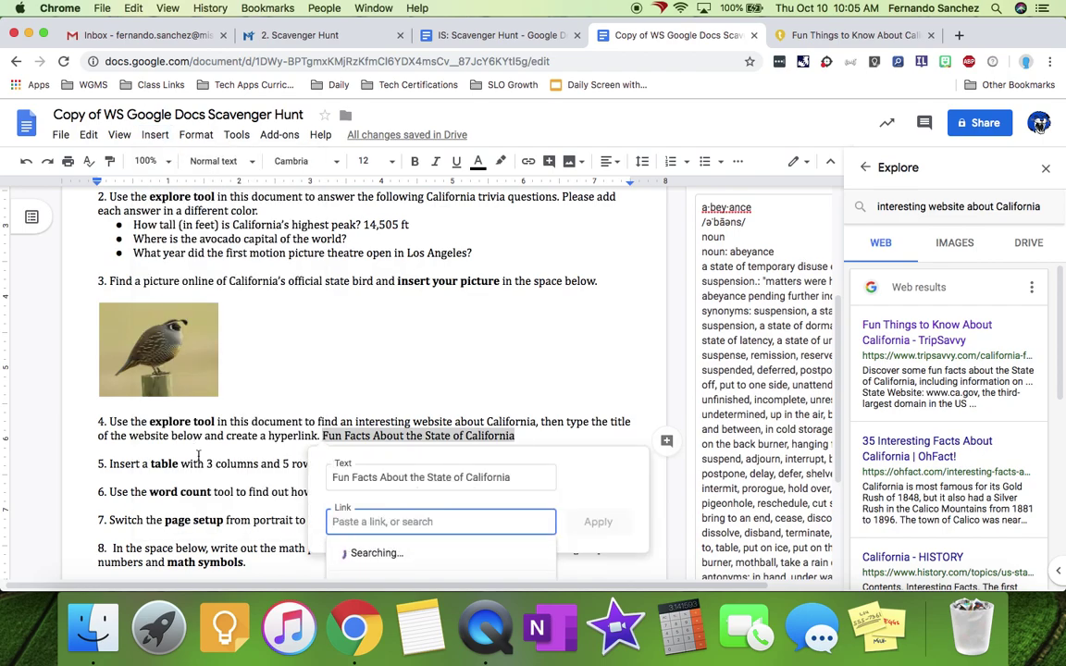
{"action": "left_click", "coordinate": [388, 552]}
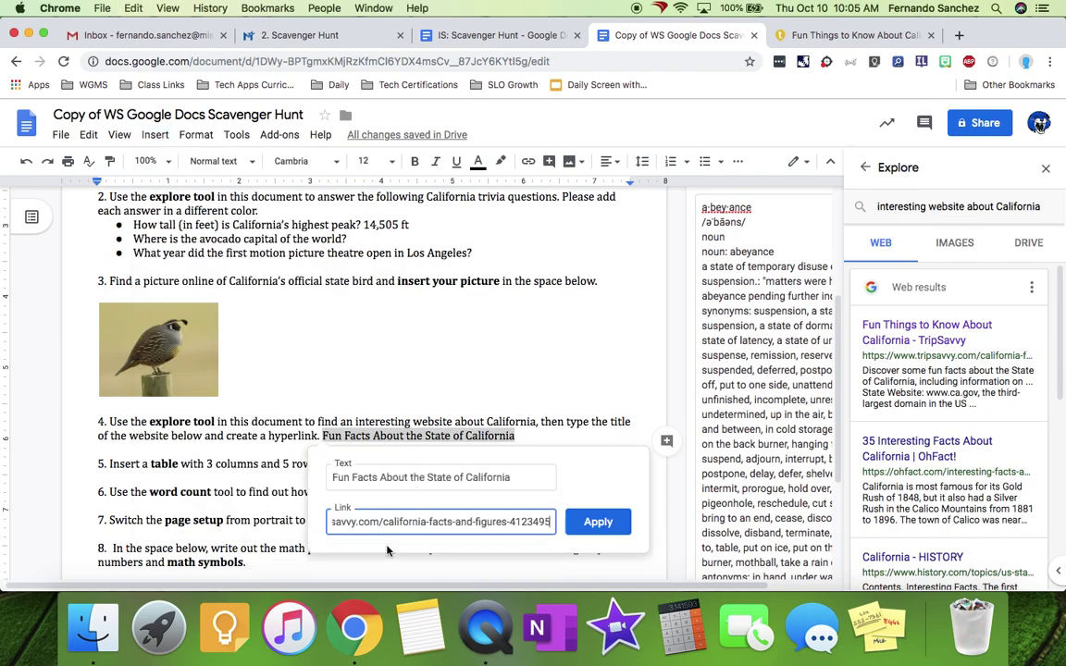
{"action": "left_click", "coordinate": [597, 521]}
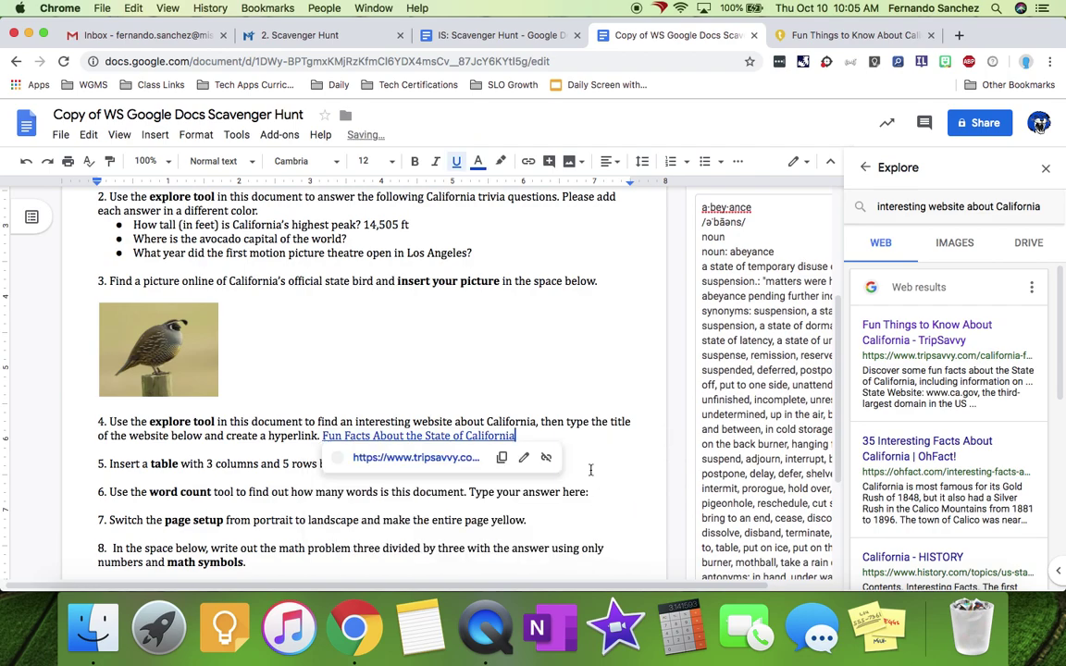
{"action": "left_click", "coordinate": [589, 421]}
{"action": "left_click_drag", "start_coordinate": [424, 464], "coordinate": [356, 464]}
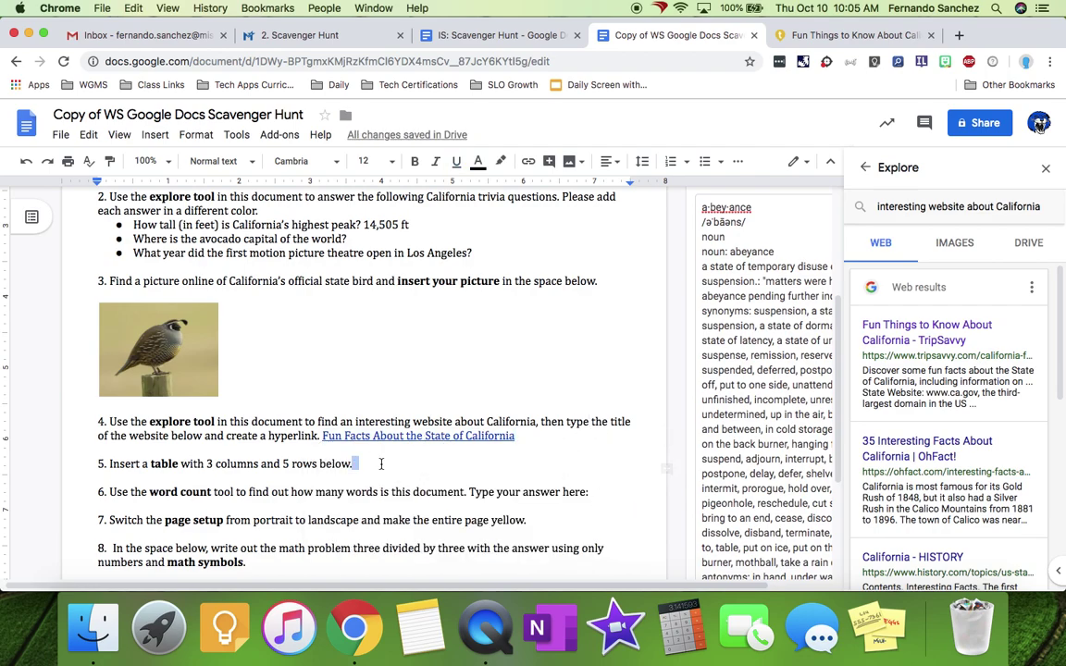
- Close Explore and insert a 3-column, 5-row table at the end of item 5
{"action": "left_click", "coordinate": [1046, 167]}
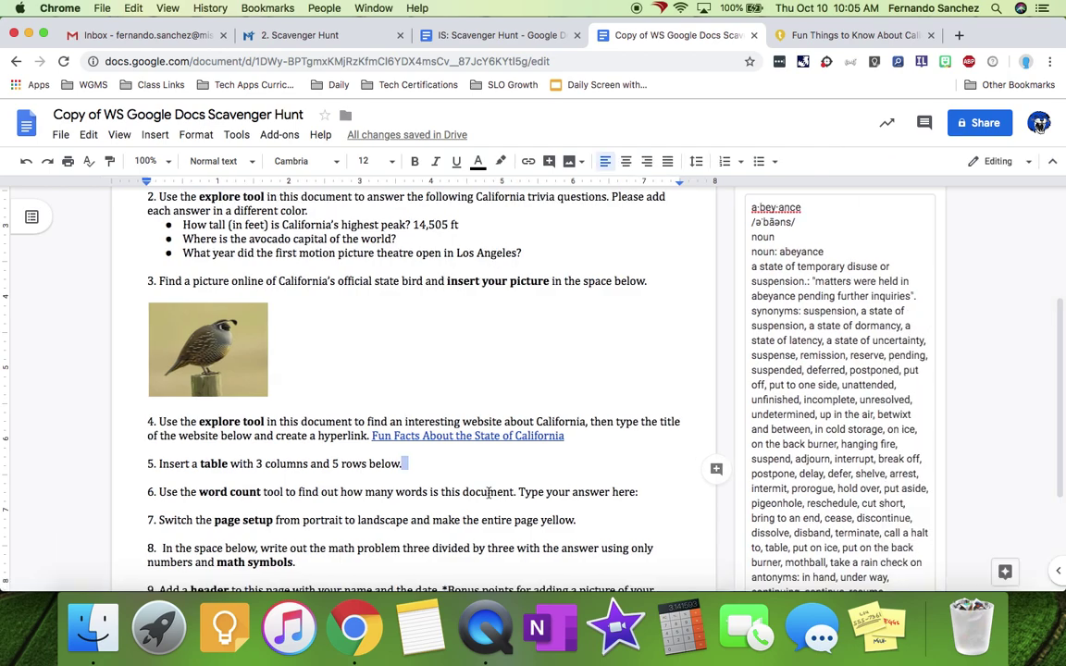
{"action": "left_click", "coordinate": [421, 466]}
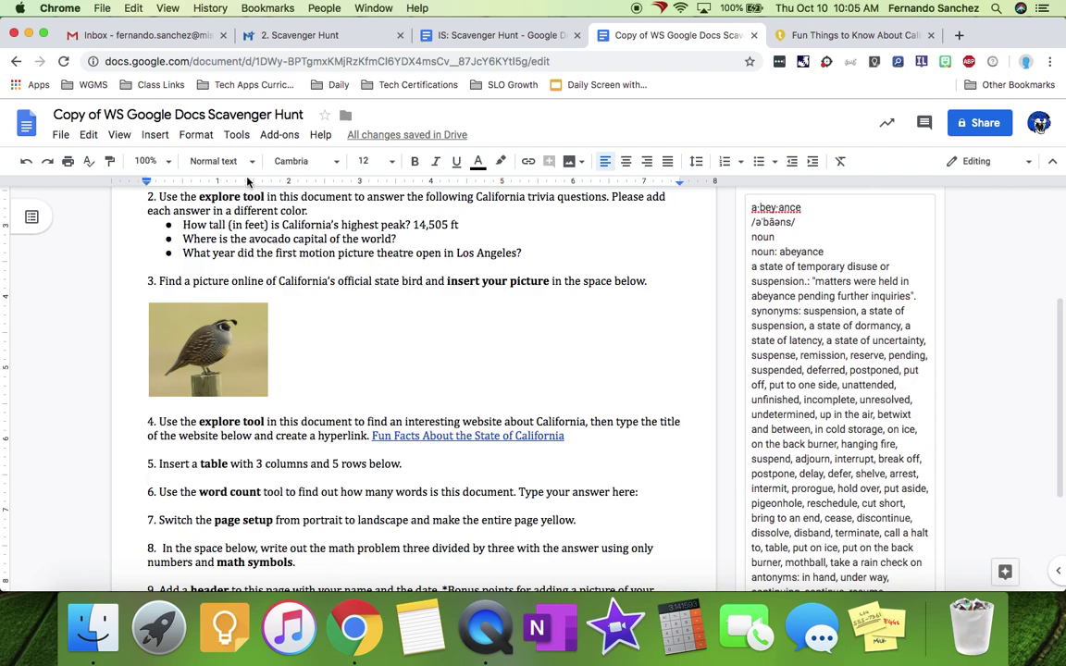
{"action": "left_click", "coordinate": [152, 136]}
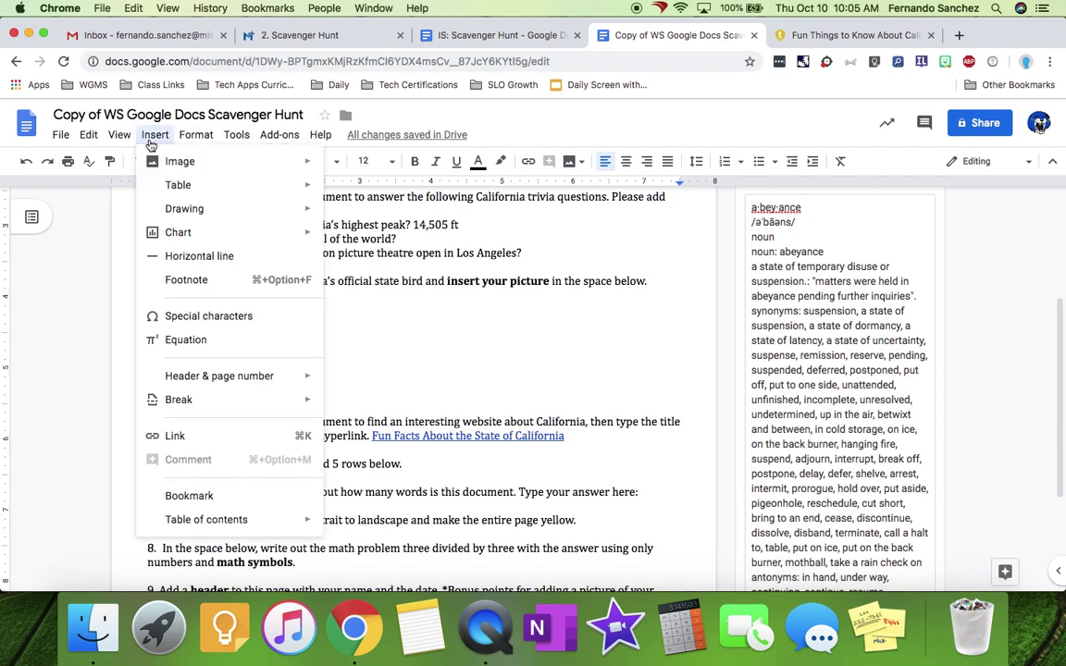
{"action": "mouse_move", "coordinate": [176, 190]}
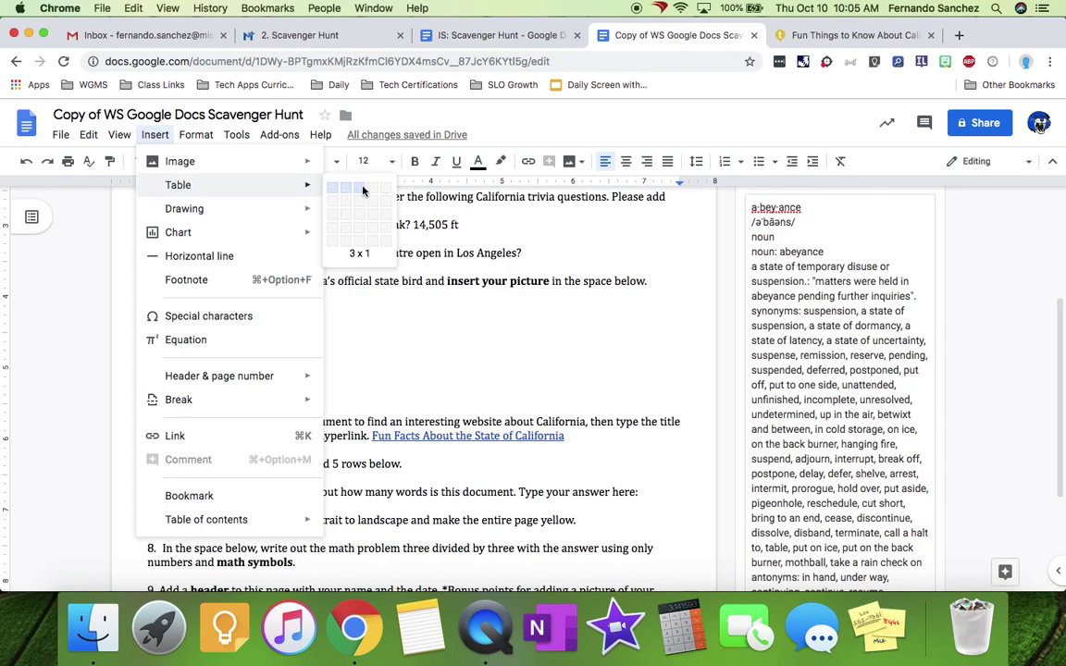
{"action": "left_click", "coordinate": [361, 246]}
{"action": "scroll", "coordinate": [479, 376], "scroll_direction": "down", "scroll_amount": 3}
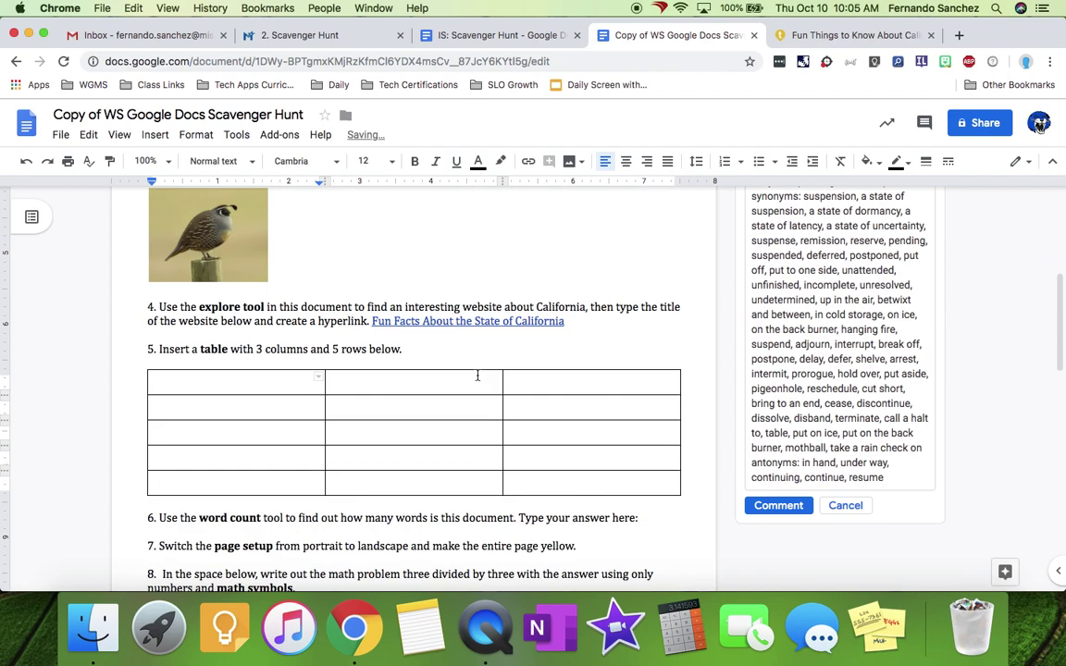
{"action": "scroll", "coordinate": [479, 376], "scroll_direction": "down", "scroll_amount": 2}
{"action": "scroll", "coordinate": [426, 361], "scroll_direction": "down", "scroll_amount": 2}
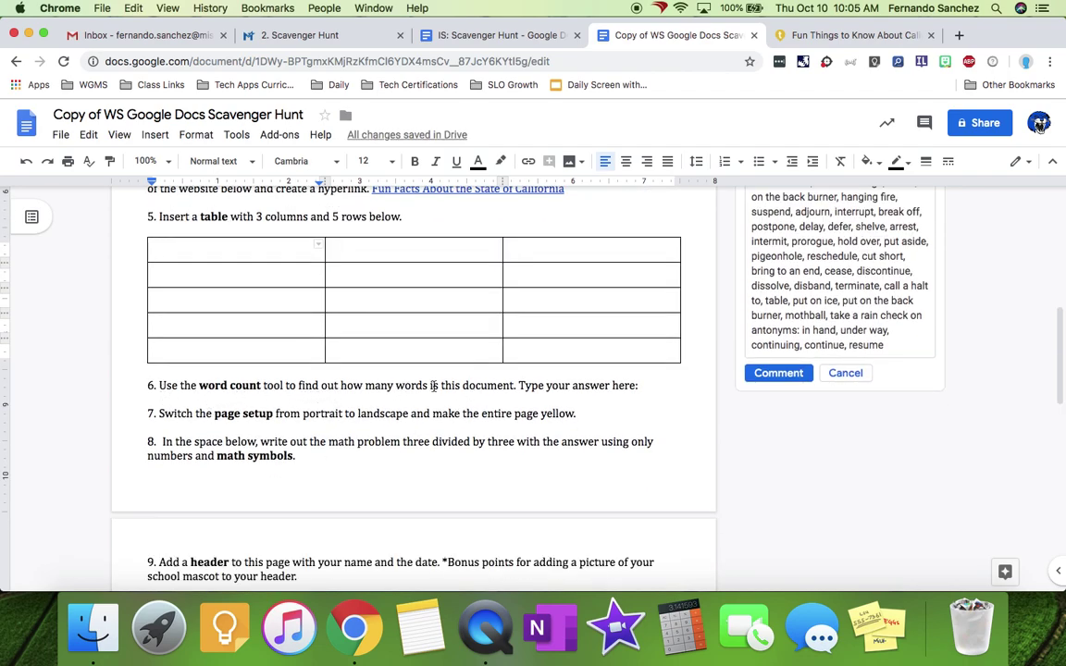
- Look up the document's word count from the Tools menu
{"action": "left_click", "coordinate": [645, 385]}
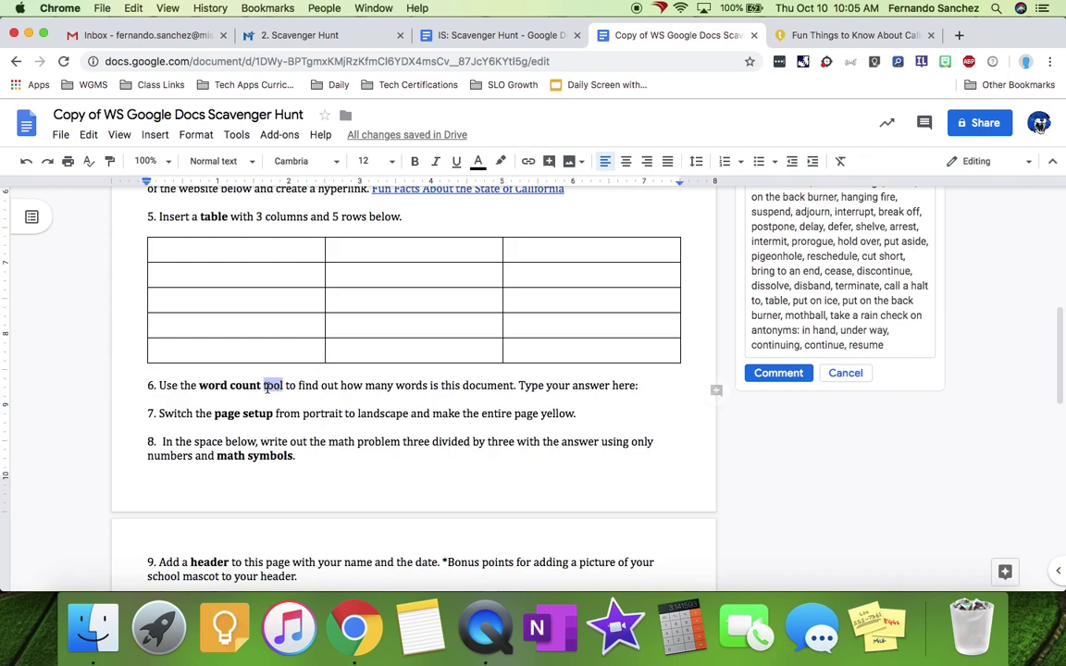
{"action": "left_click", "coordinate": [318, 385]}
{"action": "left_click", "coordinate": [236, 134]}
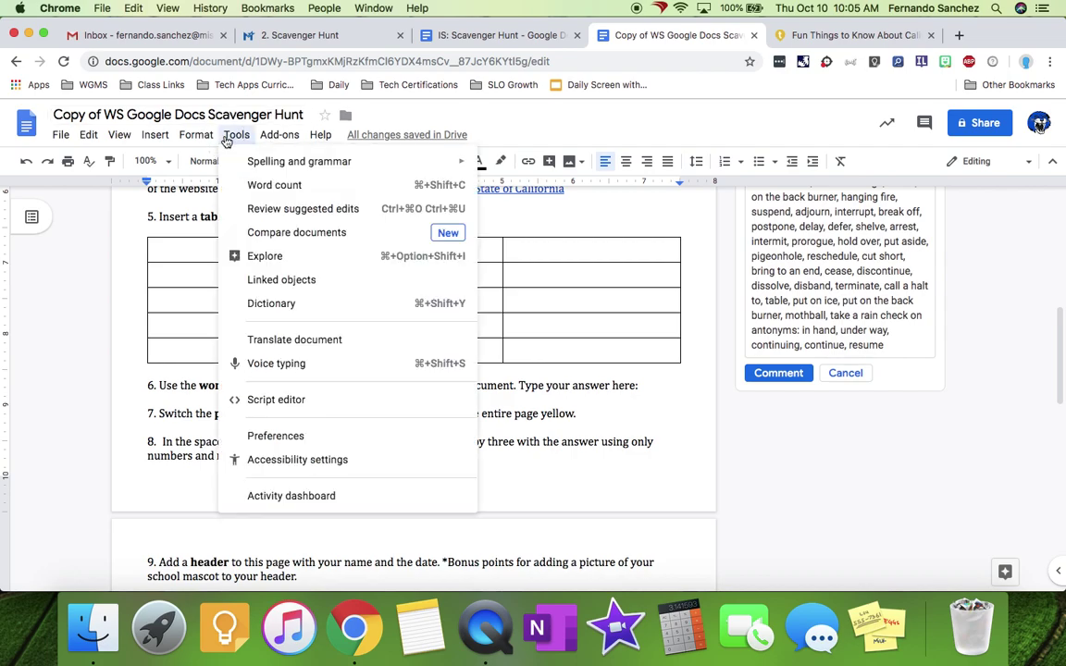
{"action": "mouse_move", "coordinate": [279, 134]}
{"action": "mouse_move", "coordinate": [235, 136]}
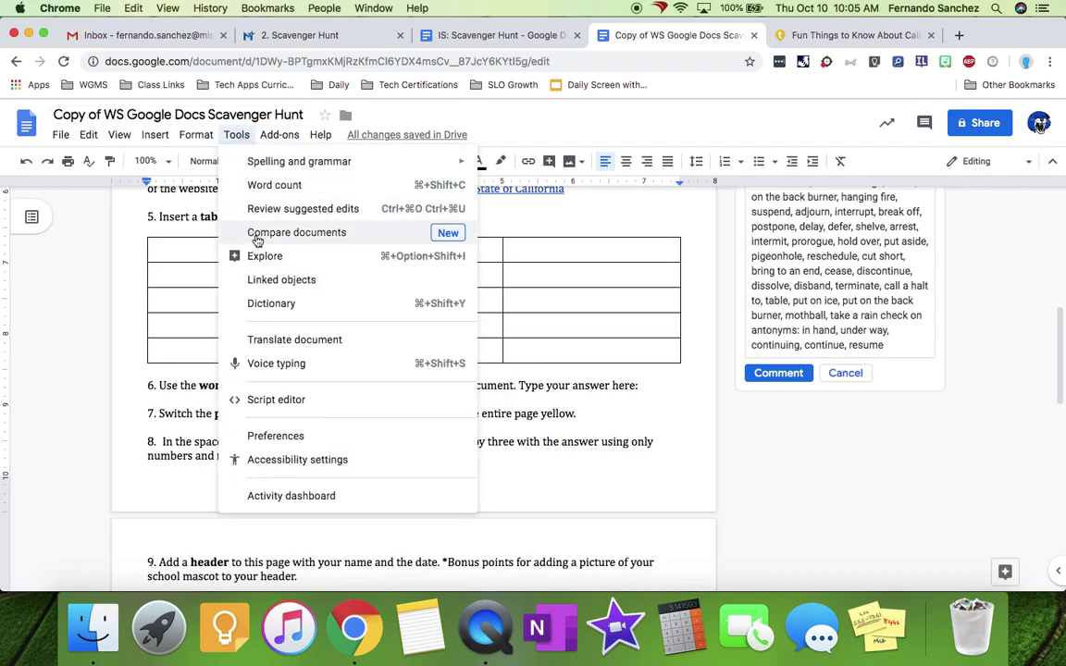
{"action": "left_click", "coordinate": [279, 190]}
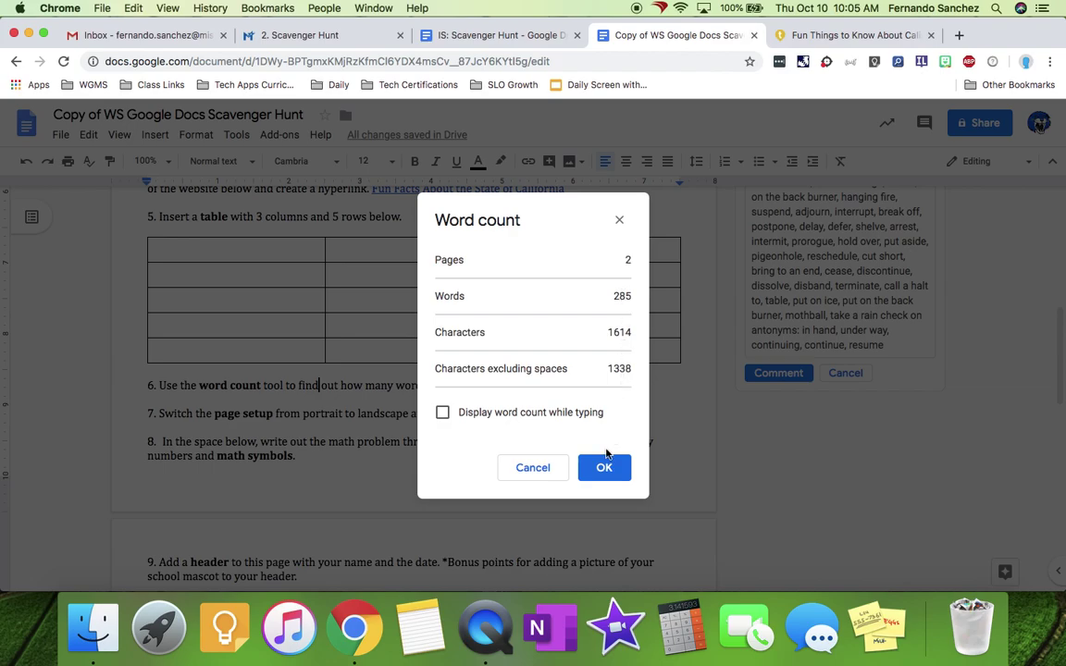
- Note the 285-word total and enter 285 as item 6's answer
{"action": "double_click", "coordinate": [623, 294]}
{"action": "left_click", "coordinate": [595, 467]}
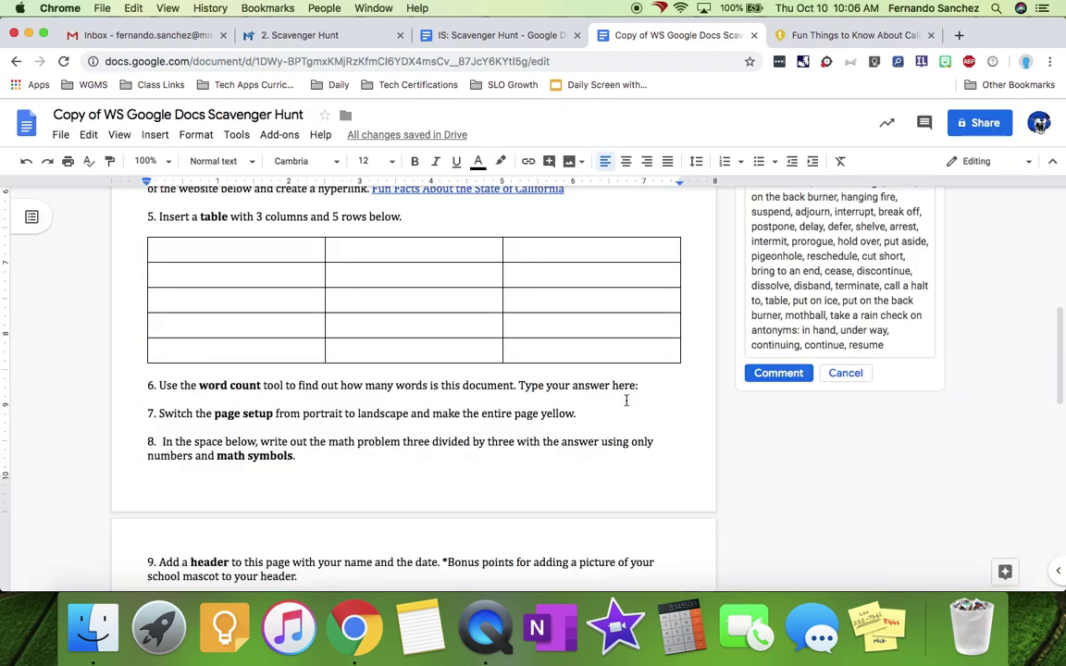
{"action": "left_click", "coordinate": [669, 384]}
{"action": "type", "text": "285"}
- Check item 7's page setup request and browse the File menu
{"action": "left_click", "coordinate": [599, 408]}
{"action": "left_click_drag", "start_coordinate": [215, 418], "coordinate": [278, 418]}
{"action": "left_click", "coordinate": [310, 413]}
{"action": "left_click", "coordinate": [59, 135]}
{"action": "scroll", "coordinate": [159, 389], "scroll_direction": "down", "scroll_amount": 1}
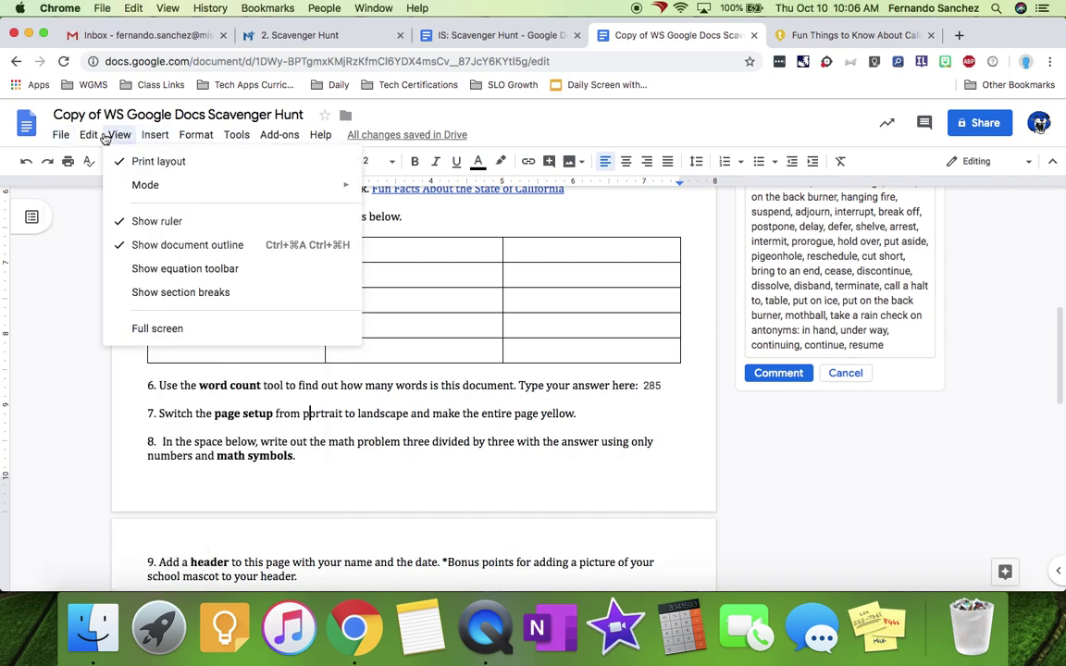
{"action": "left_click", "coordinate": [444, 129]}
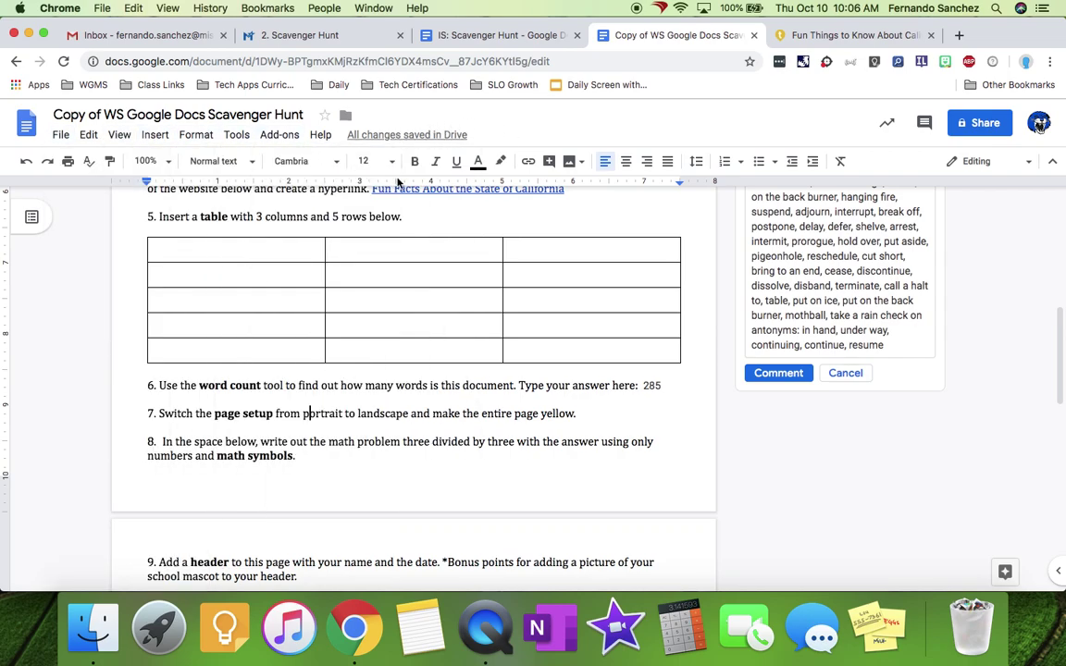
- Through Page setup, set landscape orientation and a yellow page colour
{"action": "left_click", "coordinate": [320, 134]}
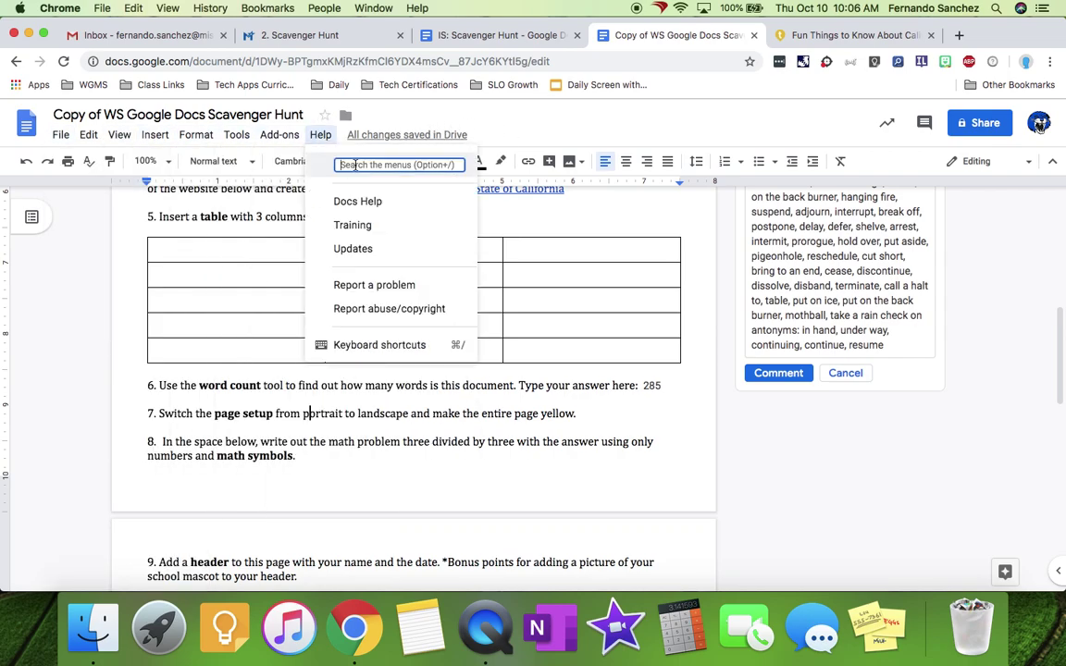
{"action": "type", "text": "page setup"}
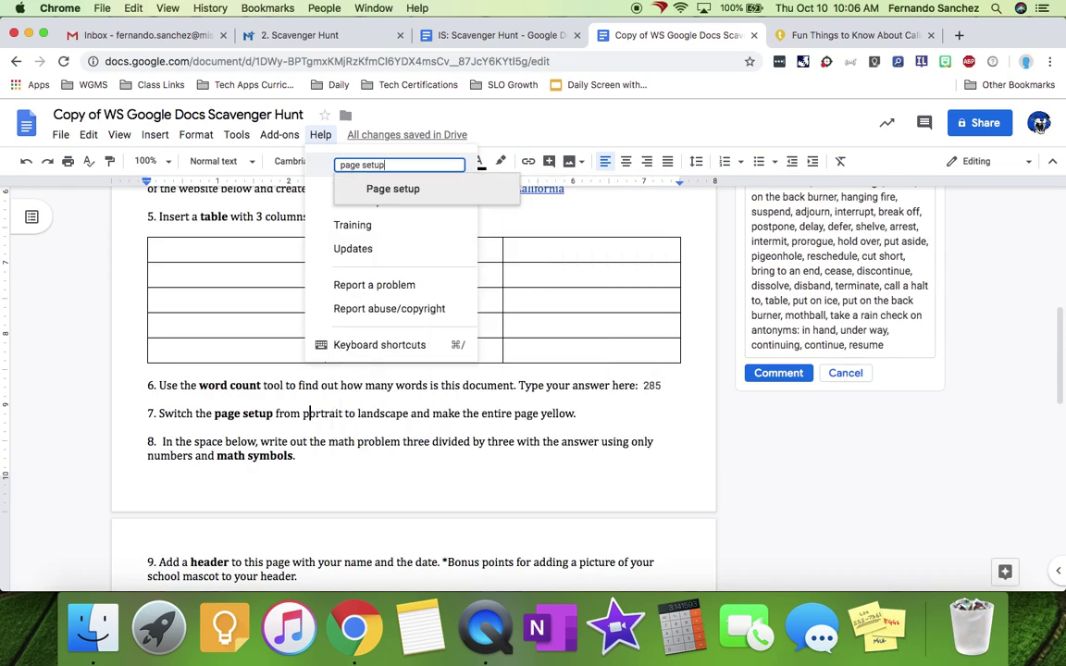
{"action": "left_click", "coordinate": [401, 194]}
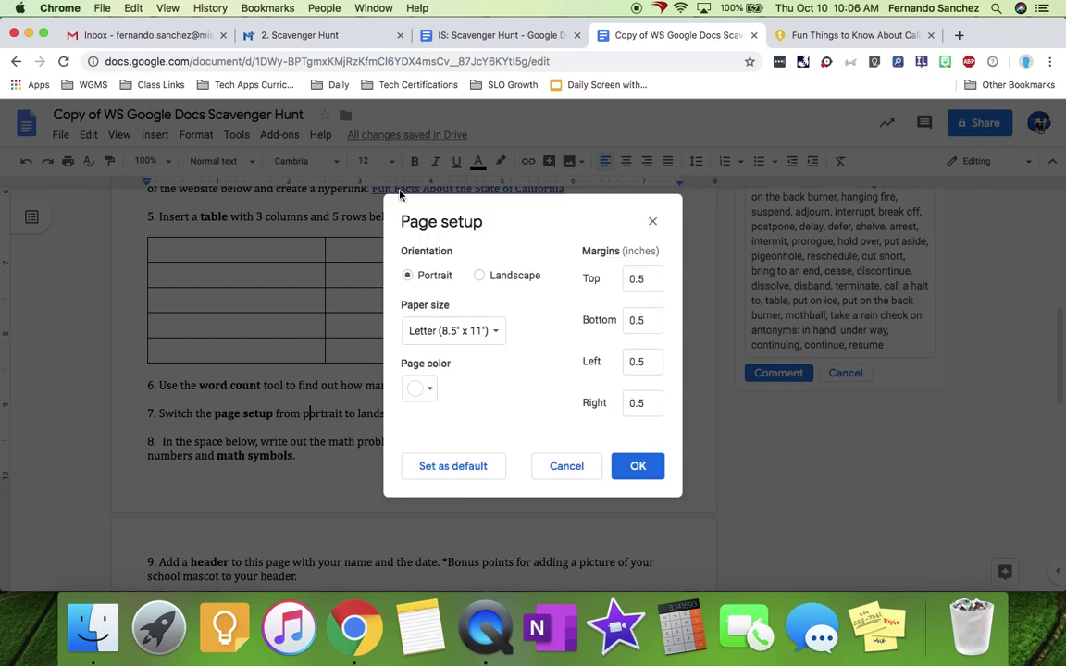
{"action": "left_click", "coordinate": [496, 281]}
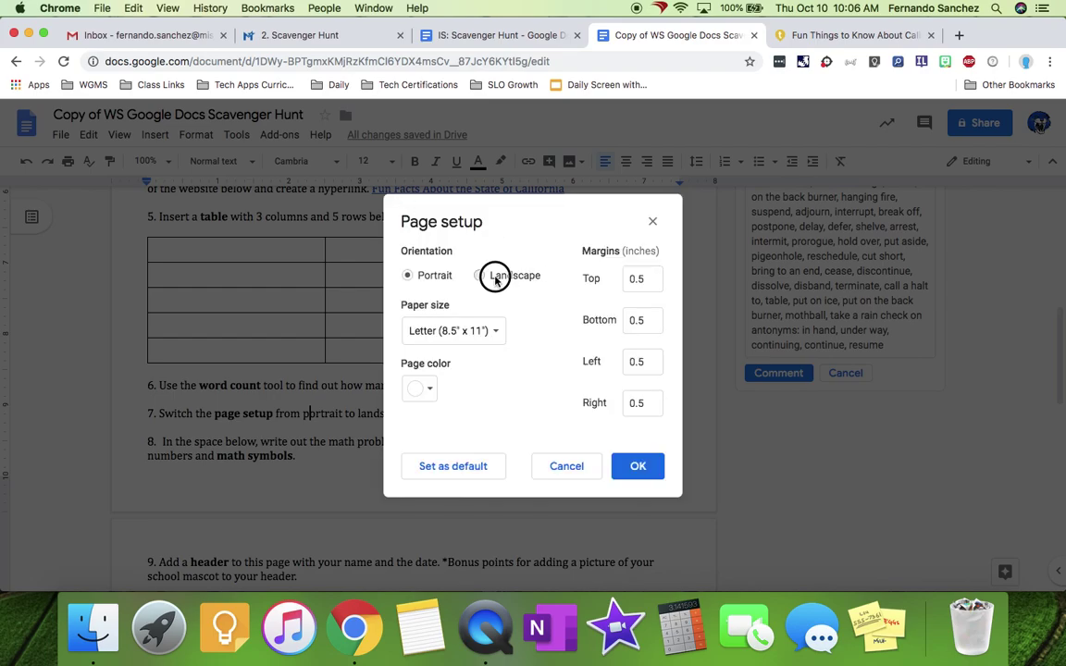
{"action": "left_click", "coordinate": [425, 390]}
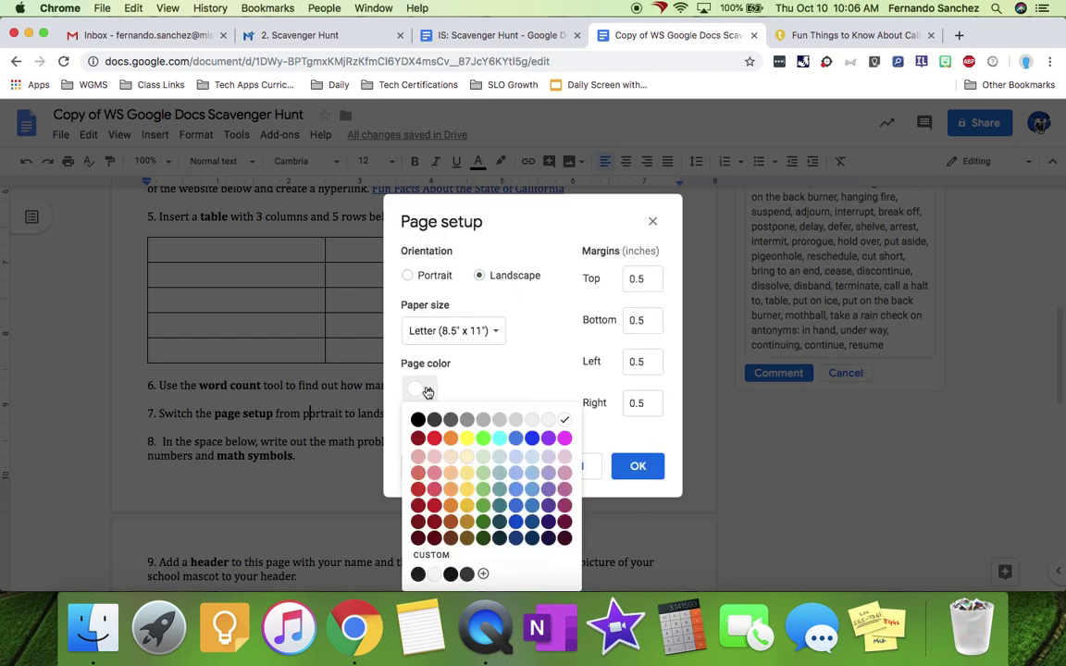
{"action": "left_click", "coordinate": [466, 438]}
{"action": "left_click", "coordinate": [638, 466]}
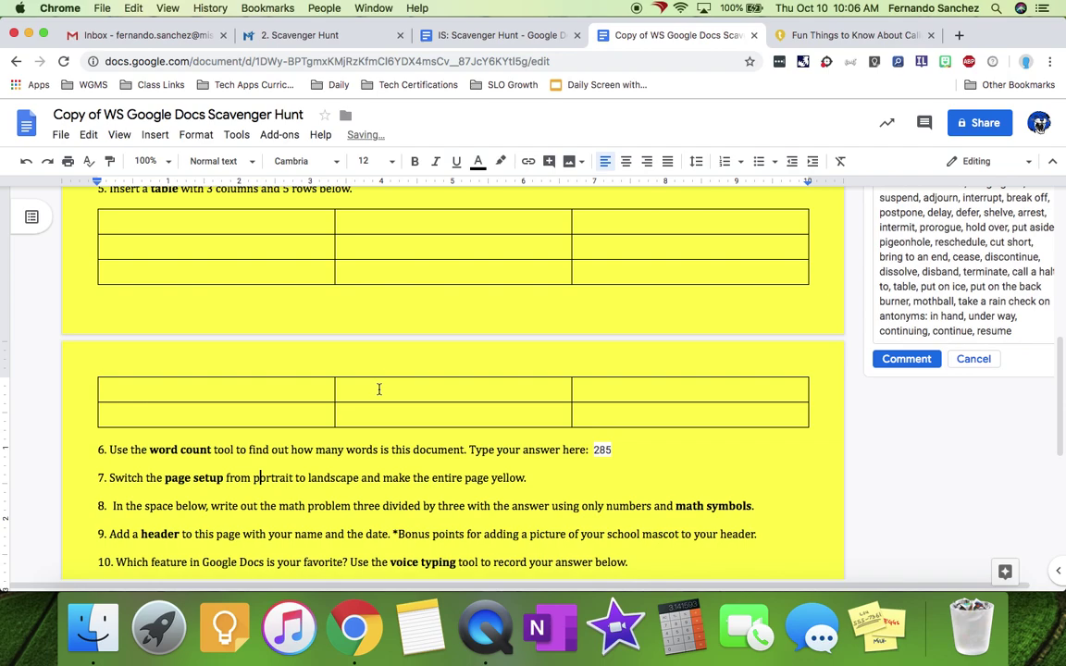
- Remove the trailing space after question 8 and start a new empty line below it
{"action": "scroll", "coordinate": [379, 375], "scroll_direction": "down", "scroll_amount": 1}
{"action": "scroll", "coordinate": [383, 375], "scroll_direction": "down", "scroll_amount": 5}
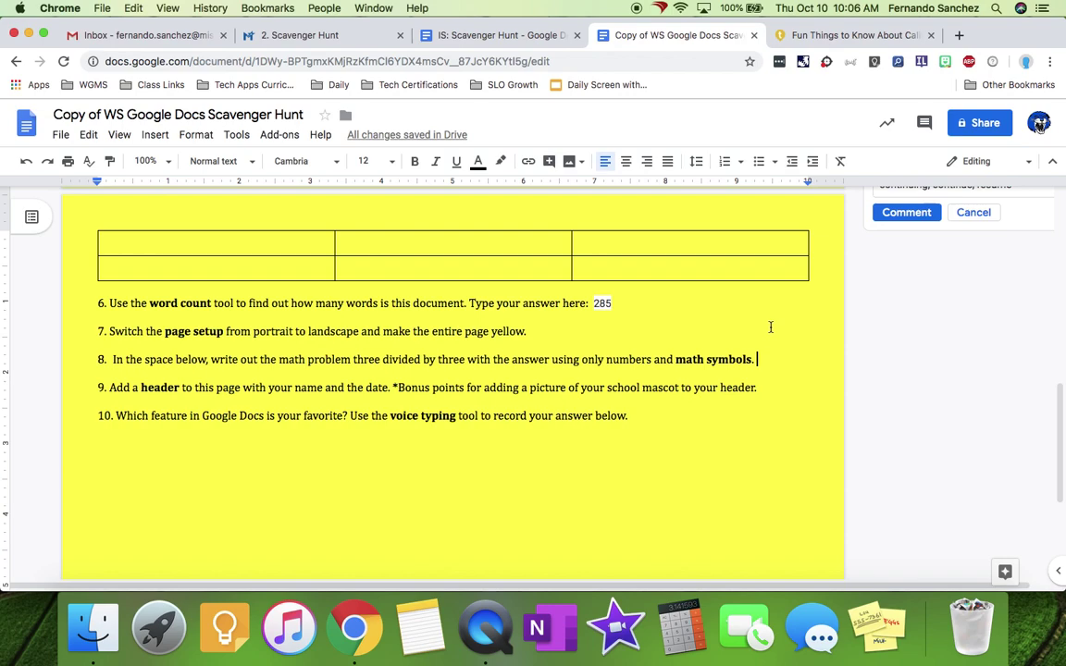
{"action": "key", "text": "BackSpace"}
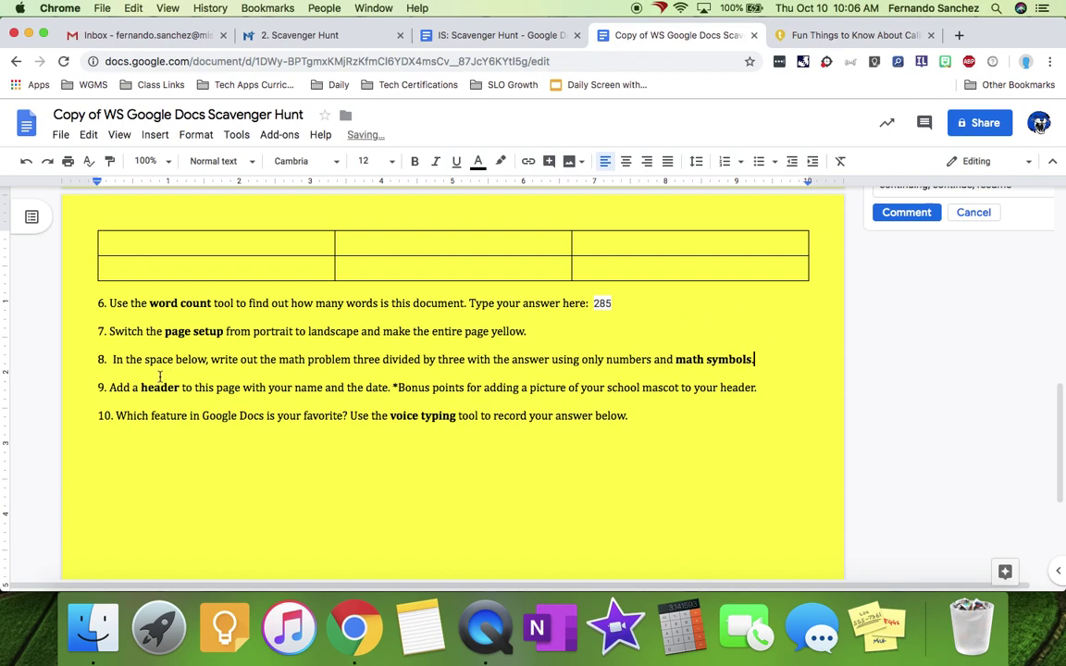
{"action": "key", "text": "Return"}
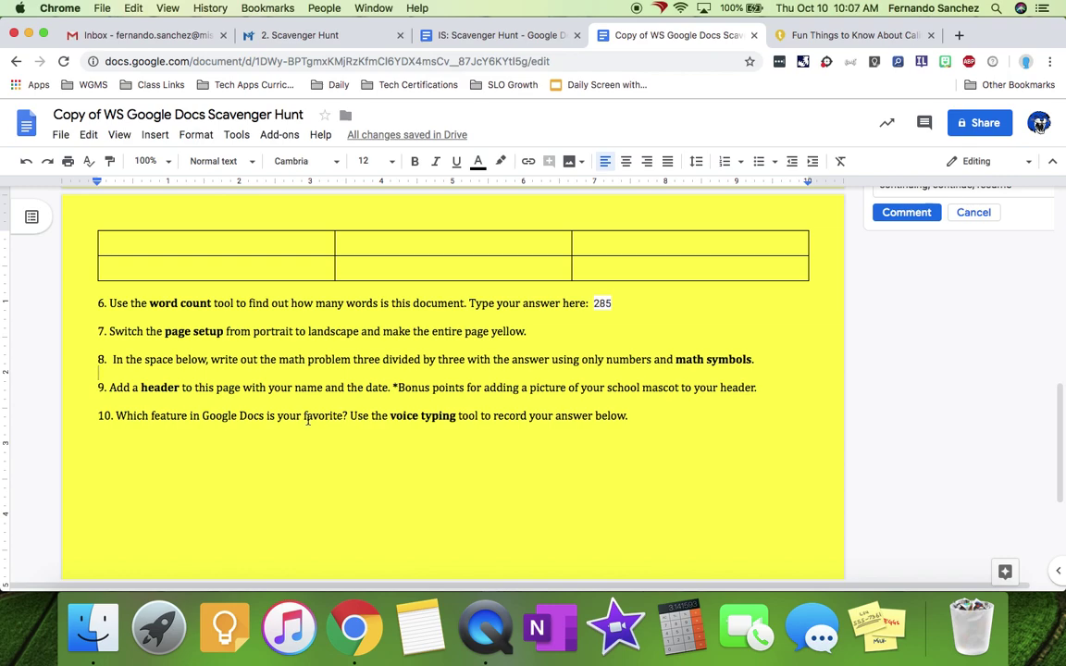
{"action": "left_click", "coordinate": [156, 136]}
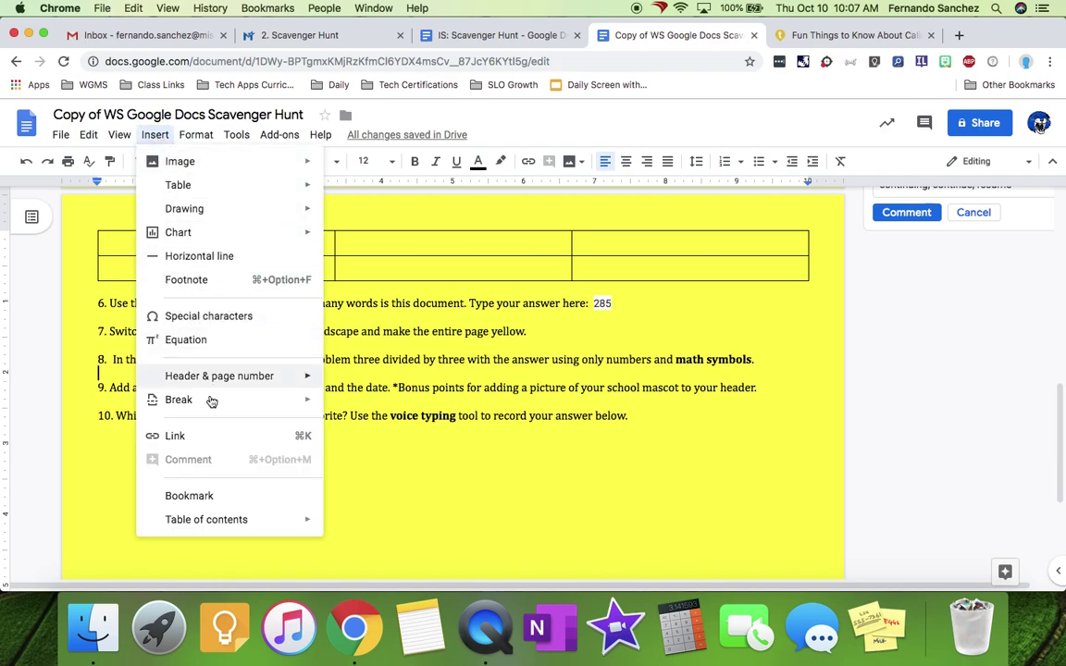
- Insert an equation reading 3 ÷ 3 = 1 on question 8's answer line
{"action": "left_click", "coordinate": [196, 344]}
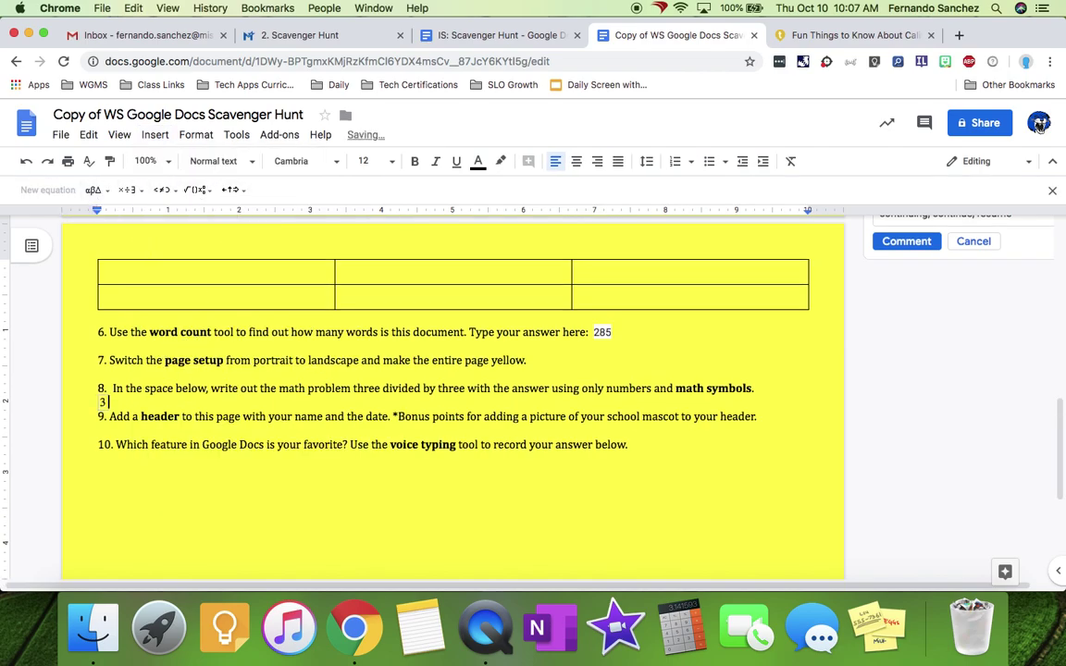
{"action": "left_click", "coordinate": [130, 189]}
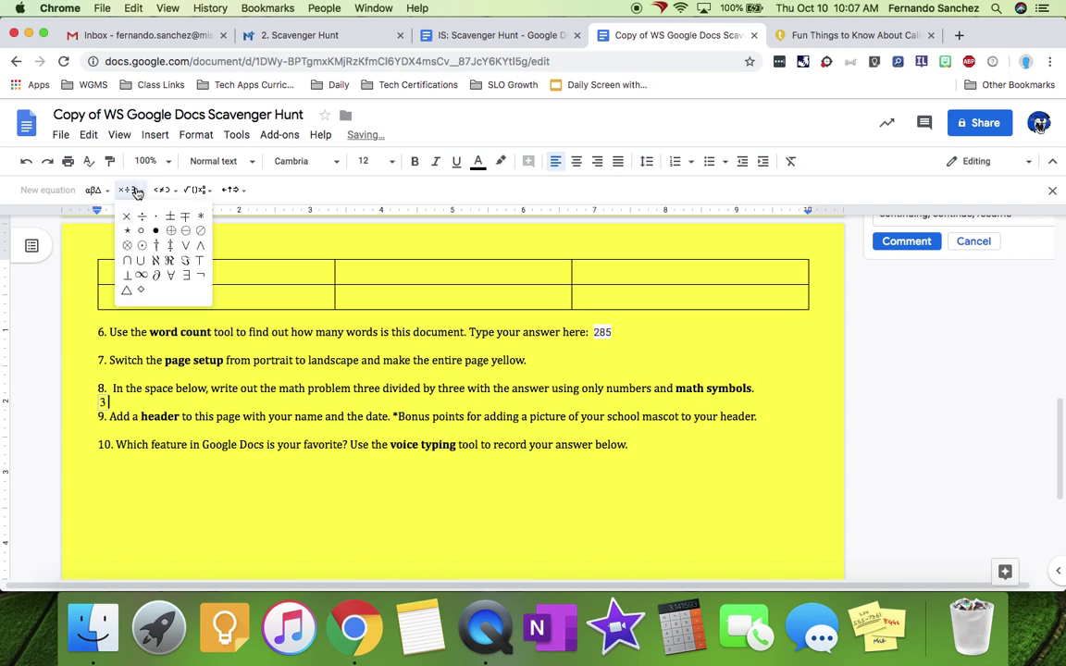
{"action": "left_click", "coordinate": [140, 216]}
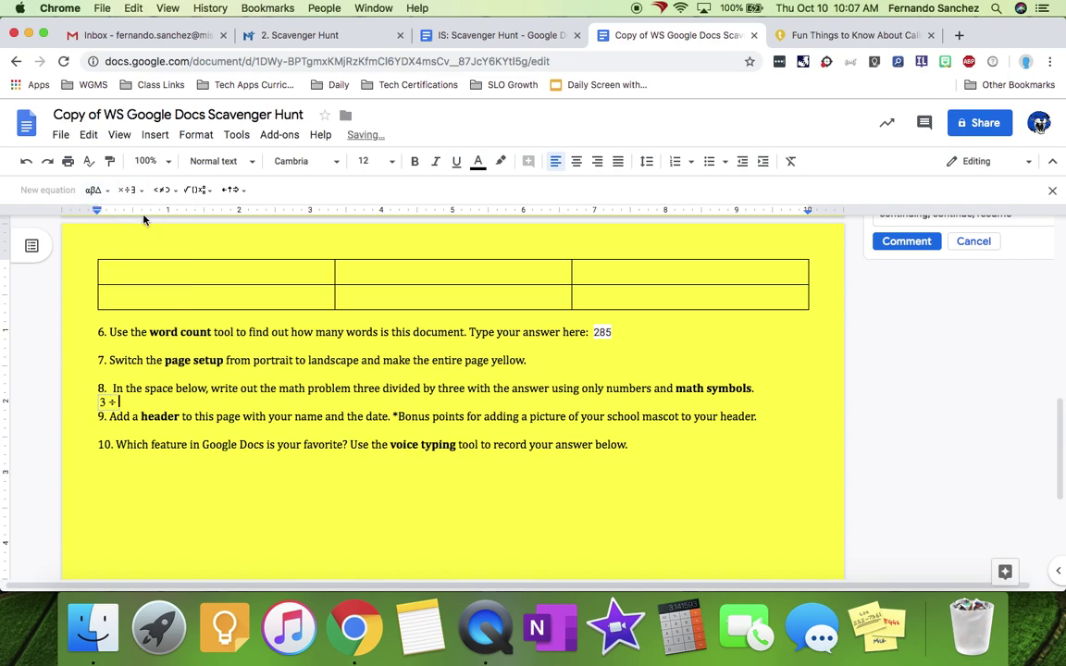
{"action": "type", "text": "3 = 1"}
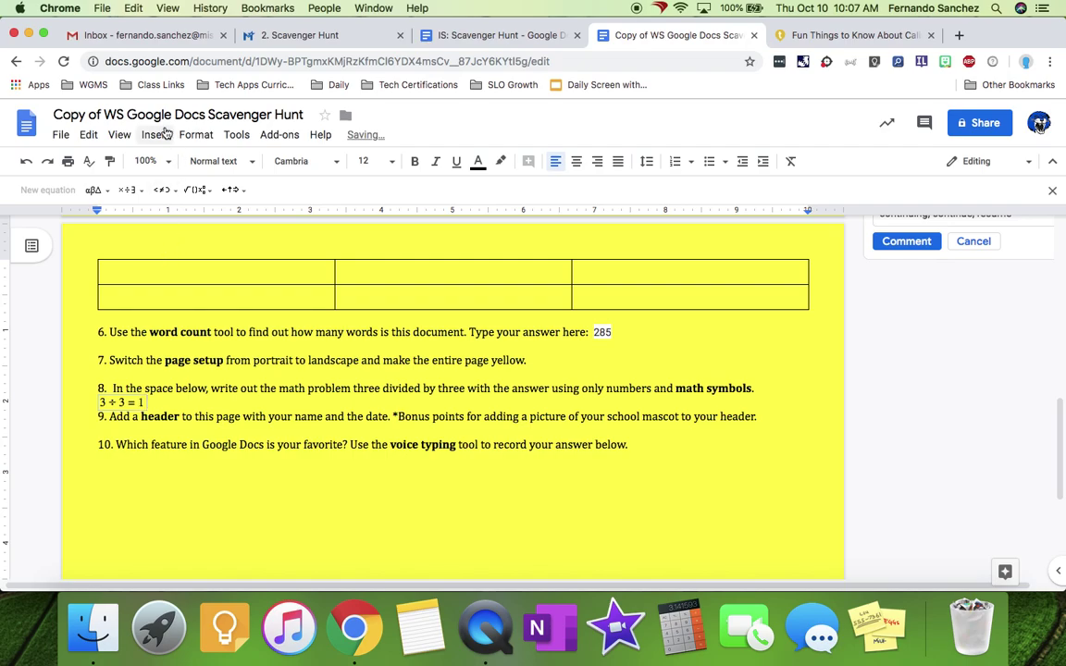
{"action": "left_click", "coordinate": [155, 134]}
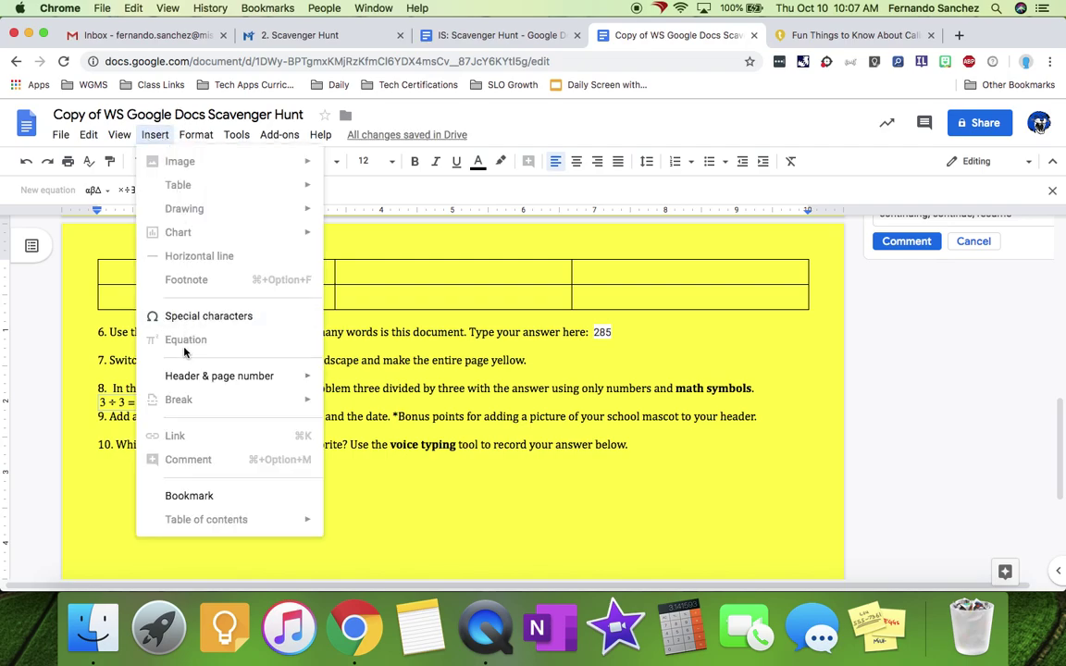
{"action": "left_click", "coordinate": [621, 413]}
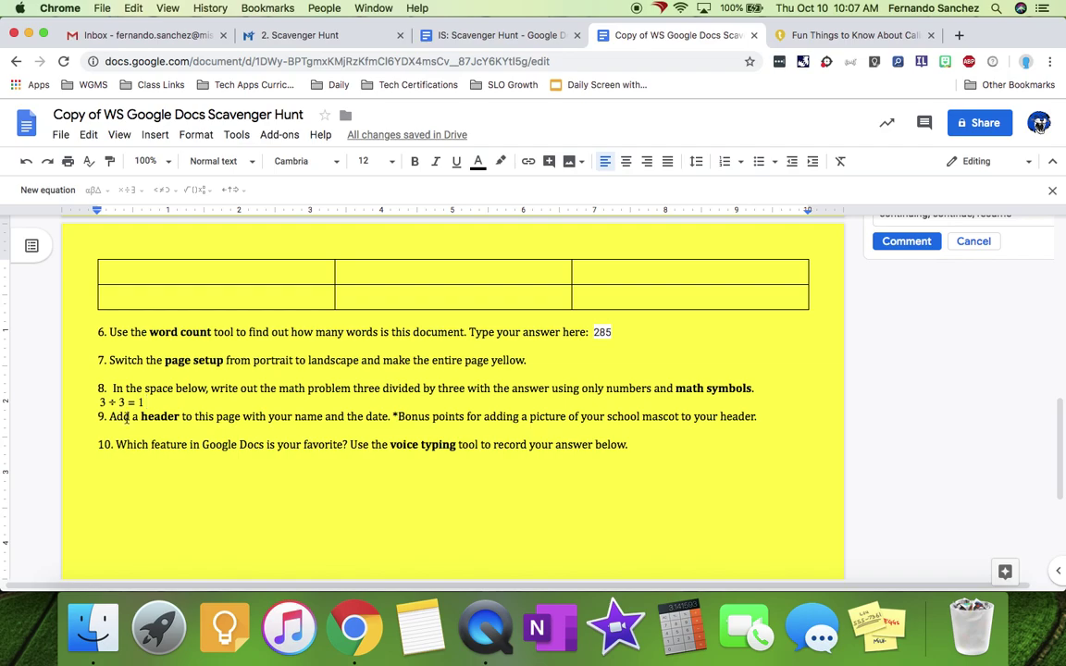
{"action": "scroll", "coordinate": [207, 265], "scroll_direction": "up", "scroll_amount": 1}
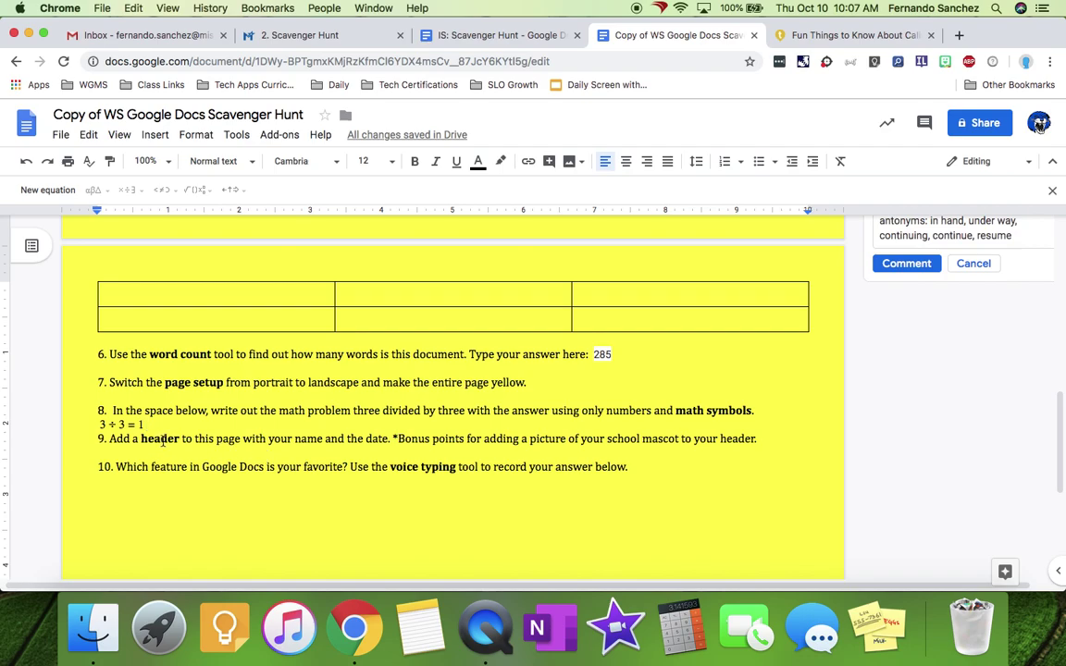
- Add a page header with the student's name and the date 10/10/2019, then start a new header line
{"action": "left_click", "coordinate": [152, 135]}
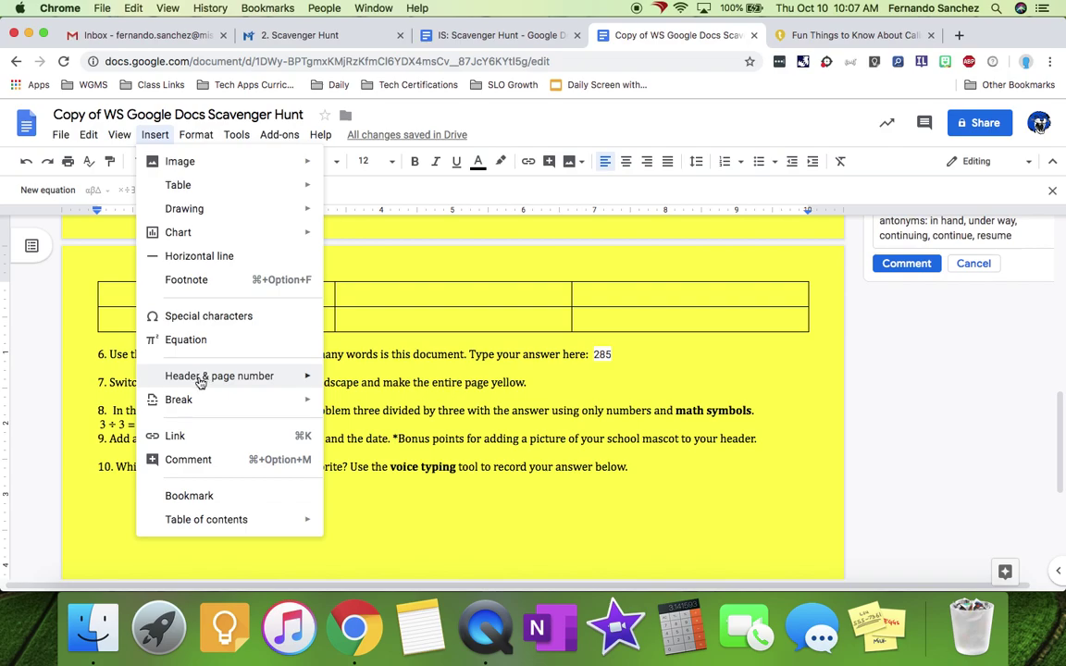
{"action": "mouse_move", "coordinate": [200, 381]}
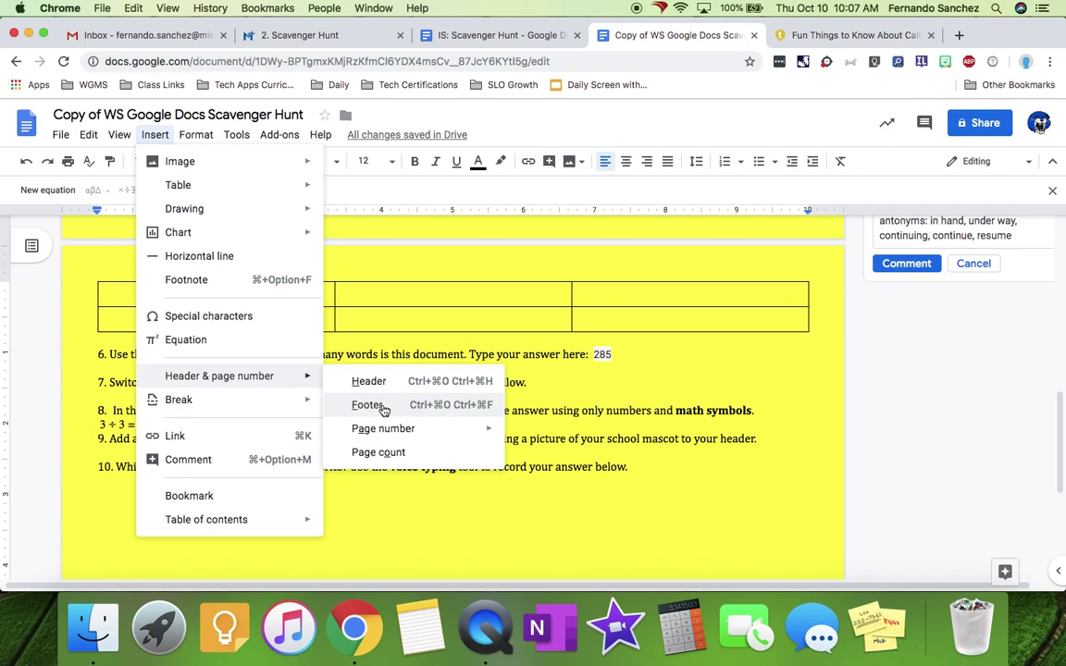
{"action": "left_click", "coordinate": [380, 382]}
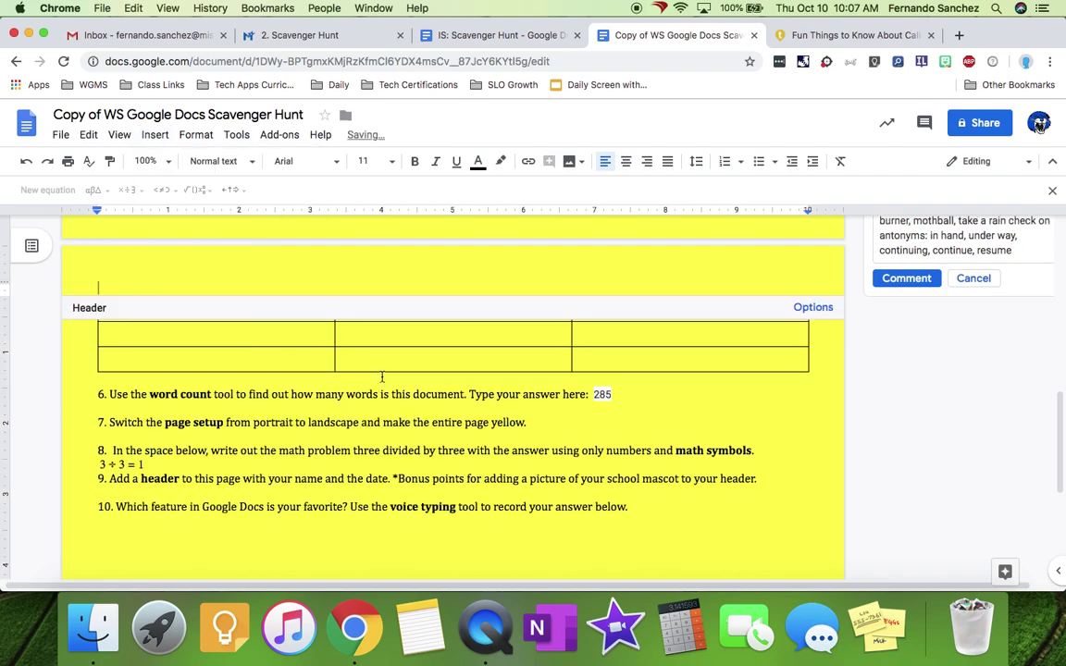
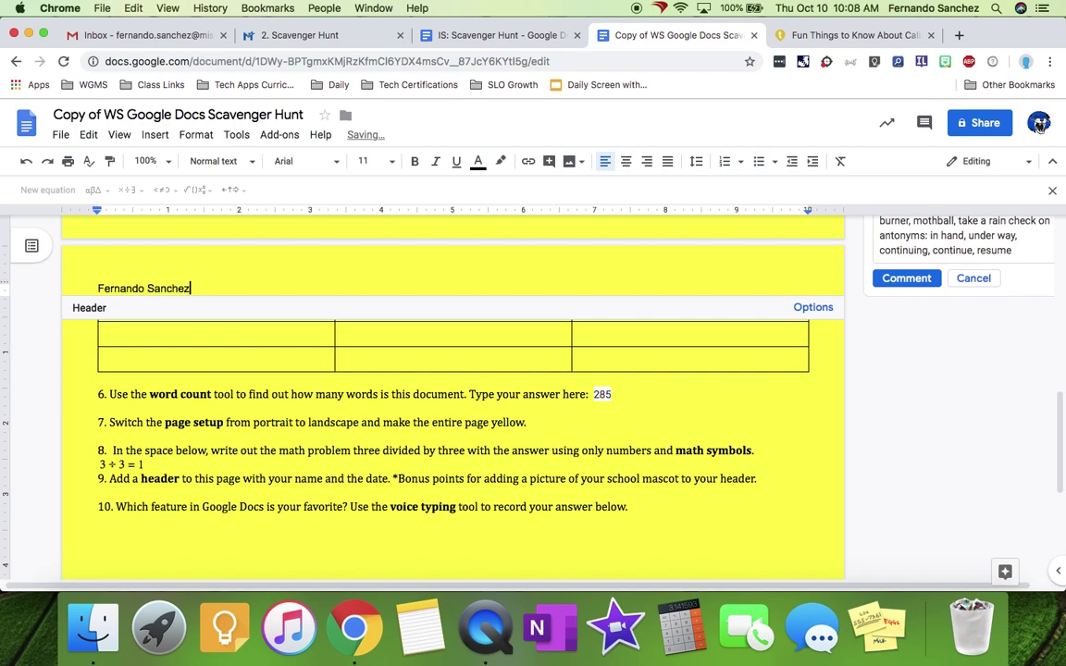
{"action": "type", "text": ", 10919019"}
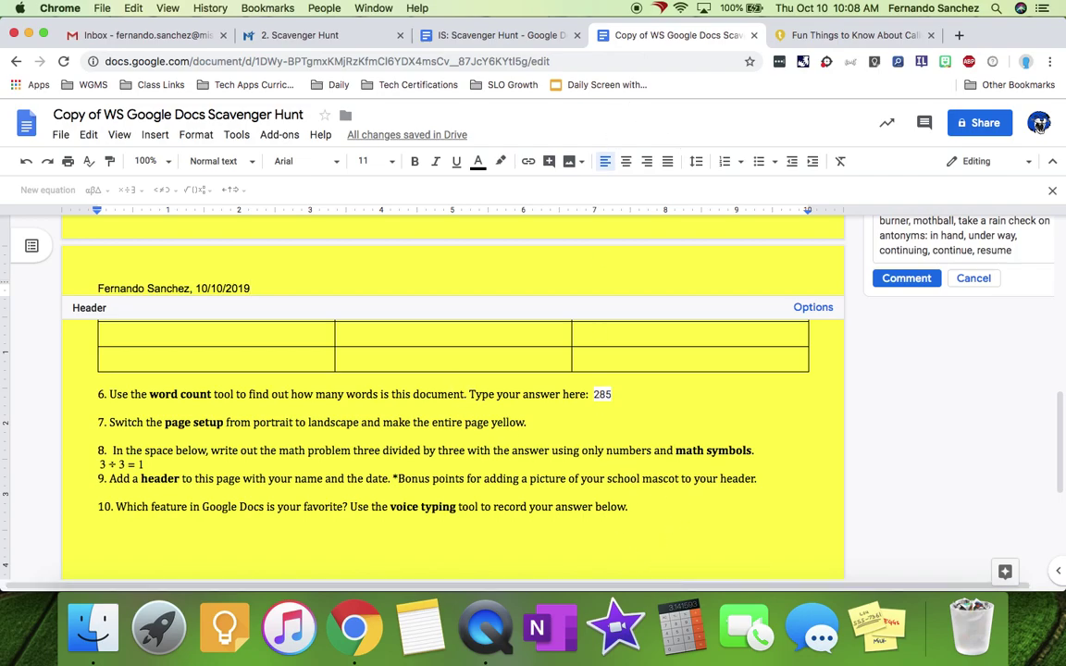
{"action": "key", "text": "Return"}
{"action": "left_click", "coordinate": [152, 135]}
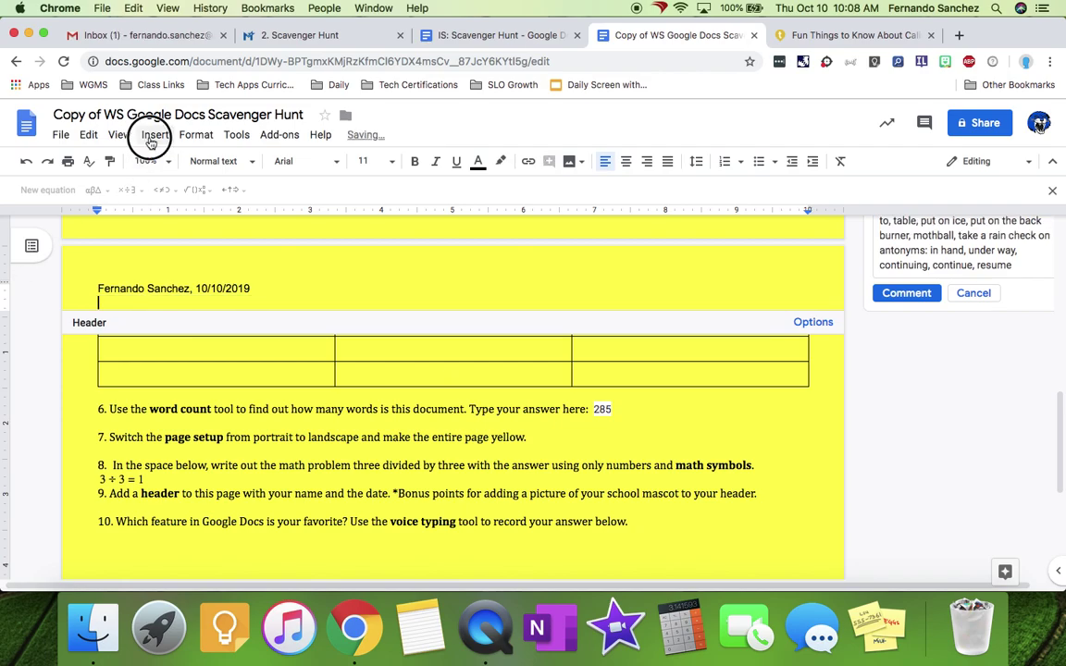
{"action": "mouse_move", "coordinate": [180, 161]}
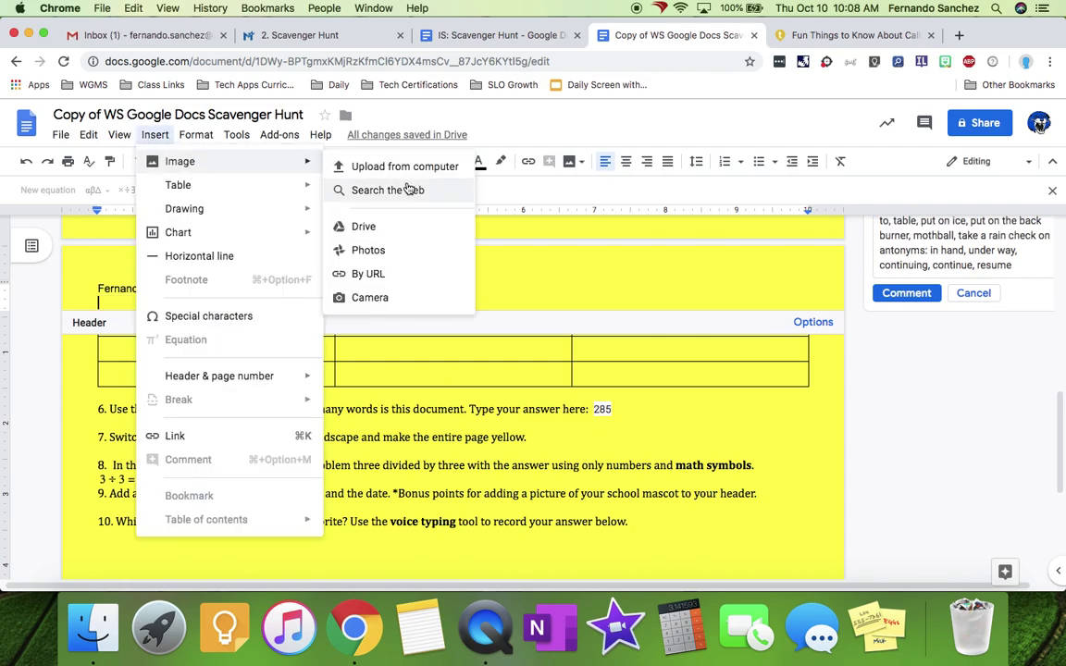
- Search web images for 'wildcat' and look through the first results
{"action": "left_click", "coordinate": [374, 198]}
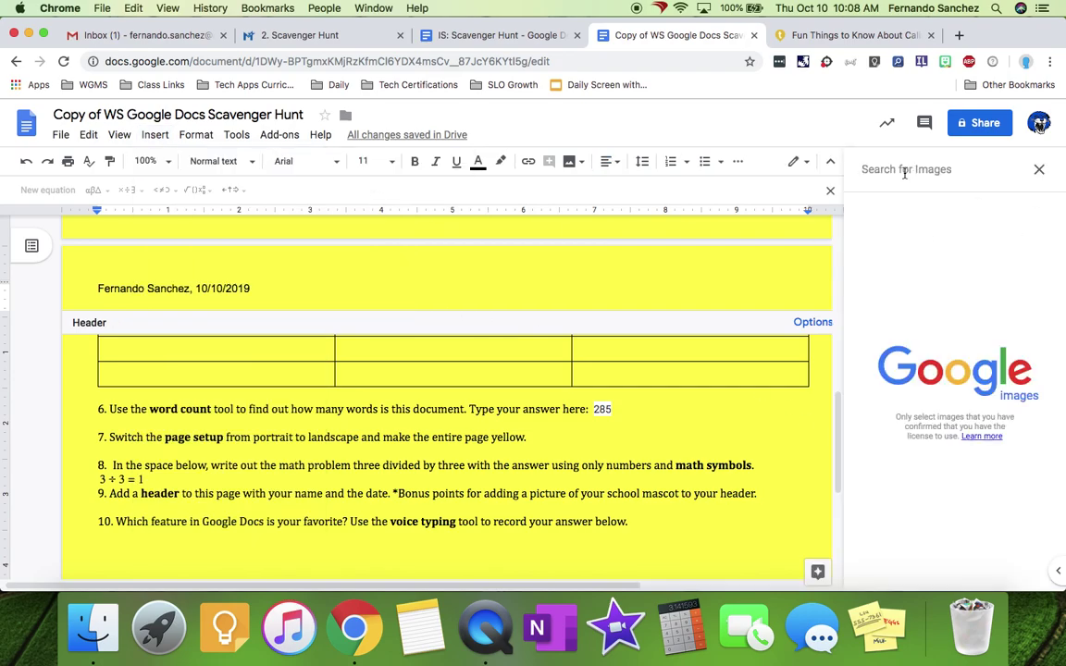
{"action": "type", "text": "wildcat"}
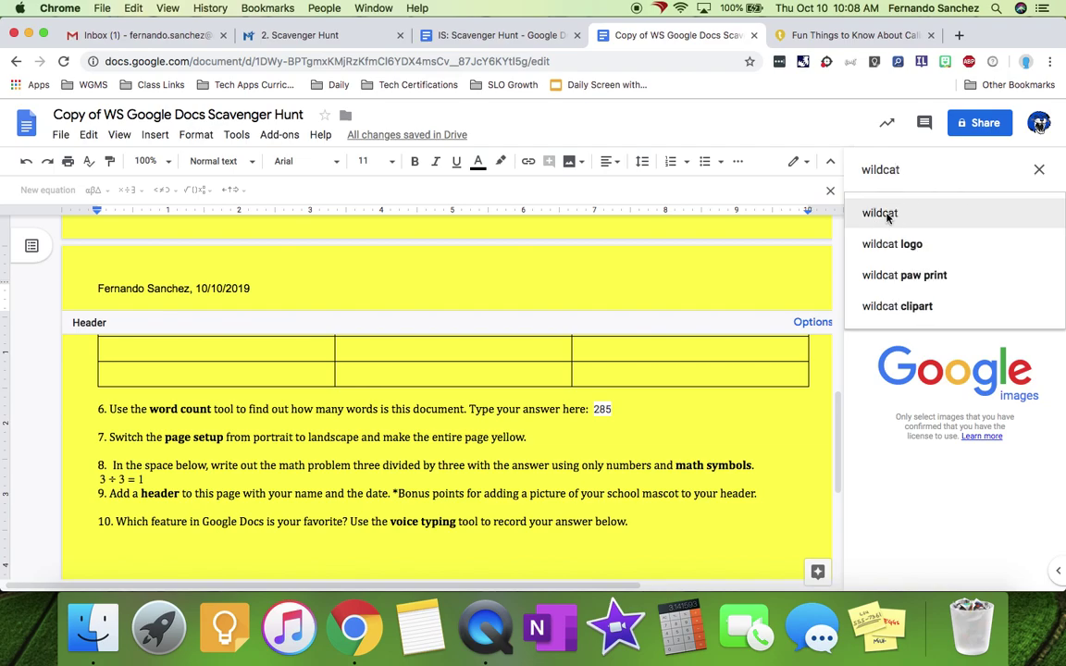
{"action": "left_click", "coordinate": [882, 214]}
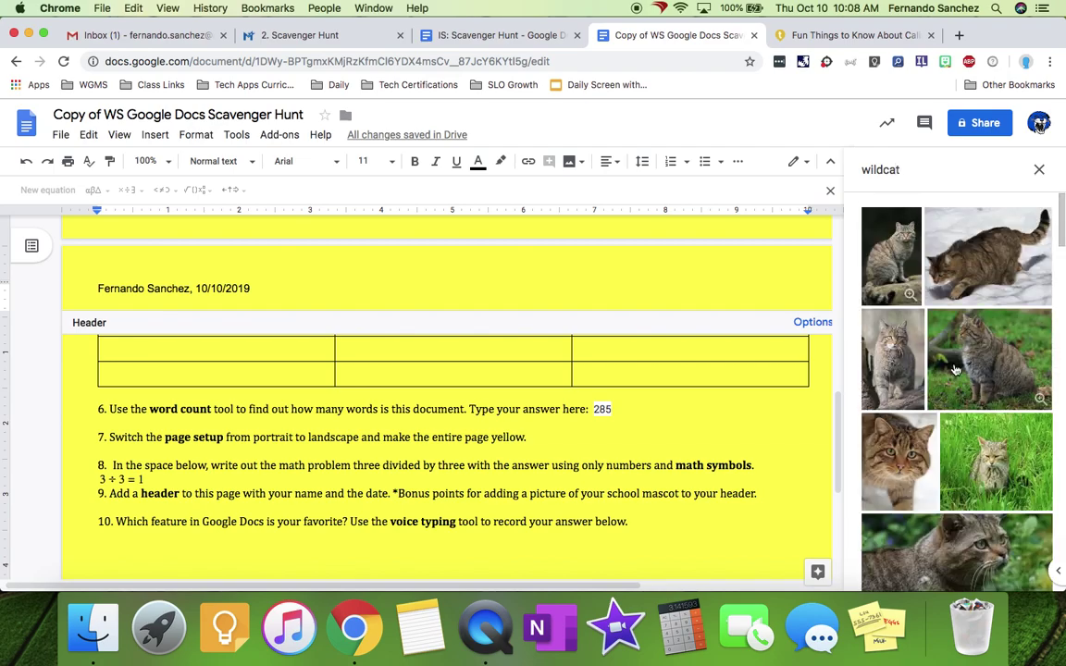
{"action": "scroll", "coordinate": [992, 463], "scroll_direction": "down", "scroll_amount": 5}
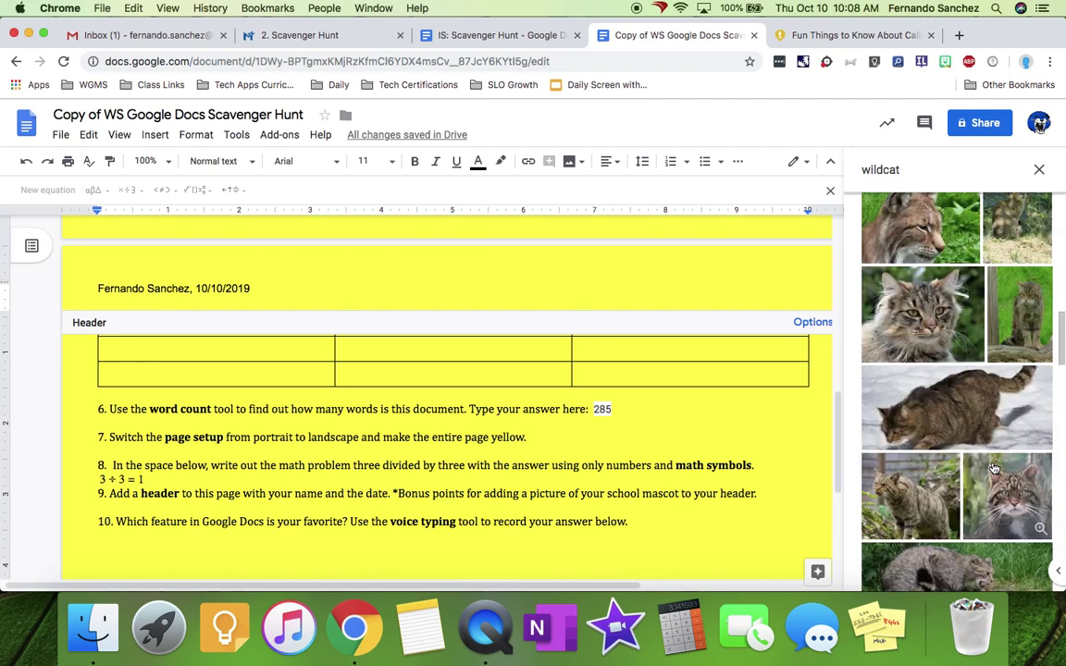
{"action": "scroll", "coordinate": [992, 463], "scroll_direction": "up", "scroll_amount": 6}
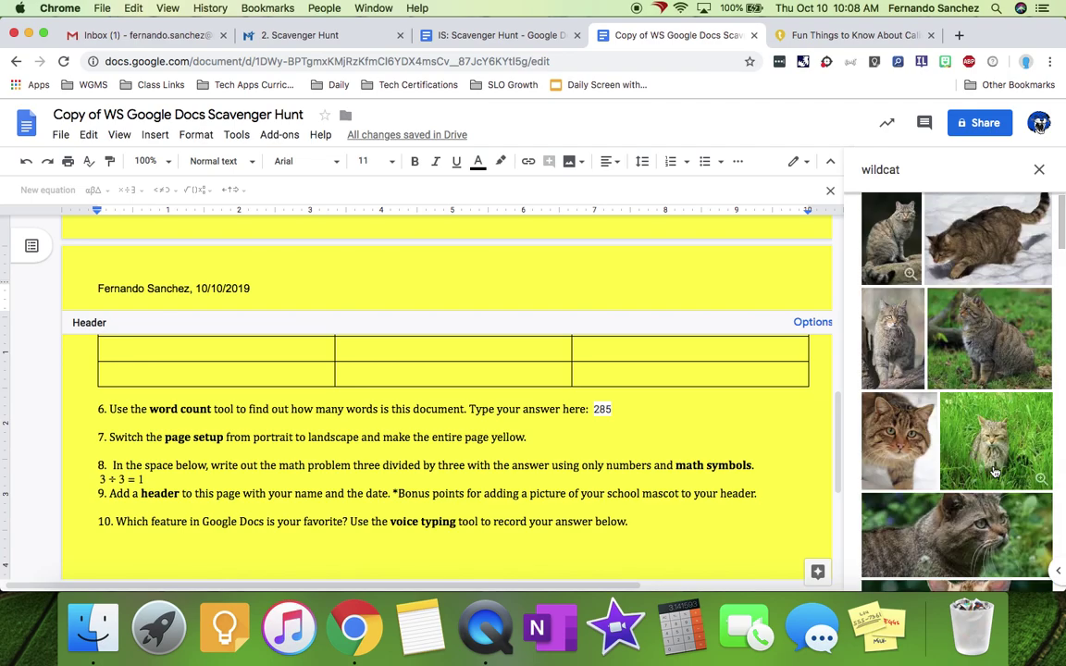
- Try 'wgms wildcat', then rerun the search for 'wildcat' and scroll the photos
{"action": "left_click", "coordinate": [911, 170]}
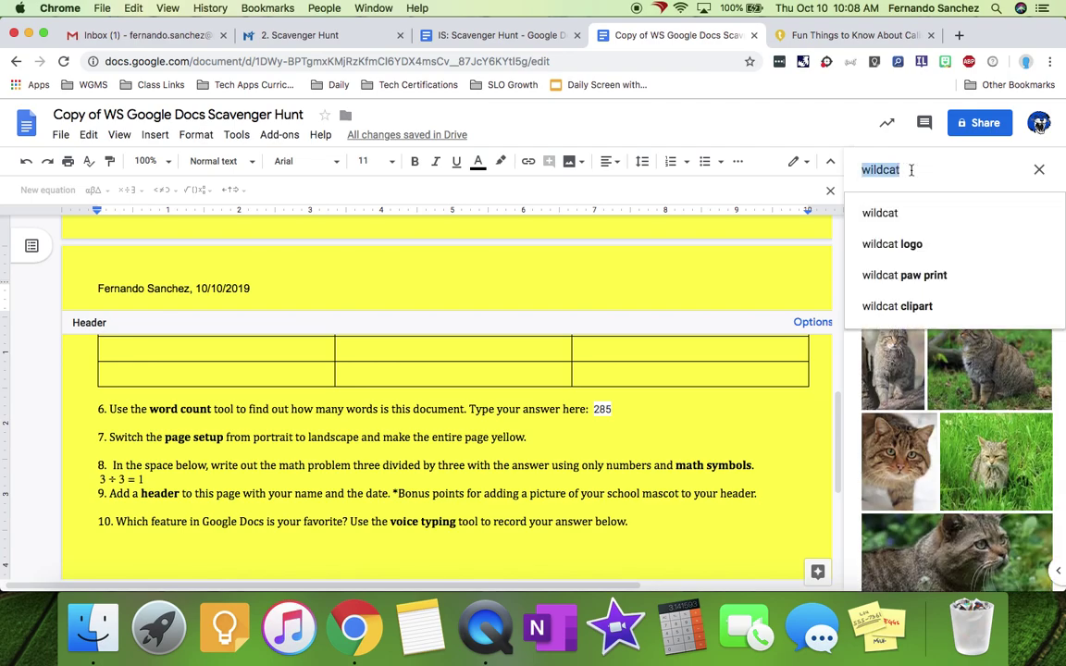
{"action": "type", "text": "wgms wil"}
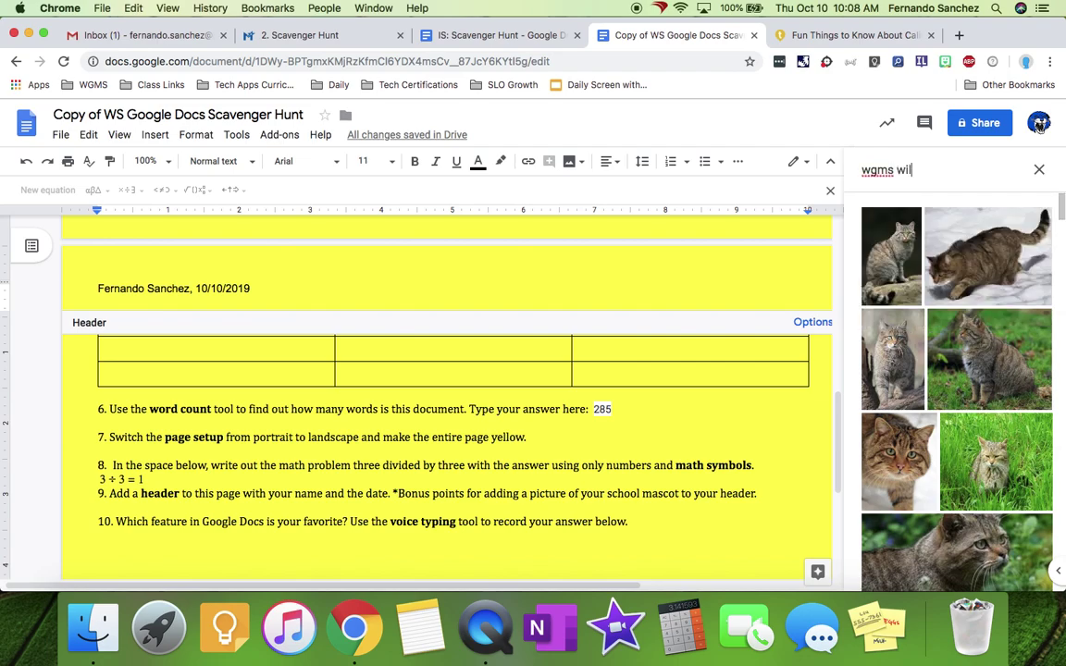
{"action": "type", "text": "dcat"}
{"action": "key", "text": "Return"}
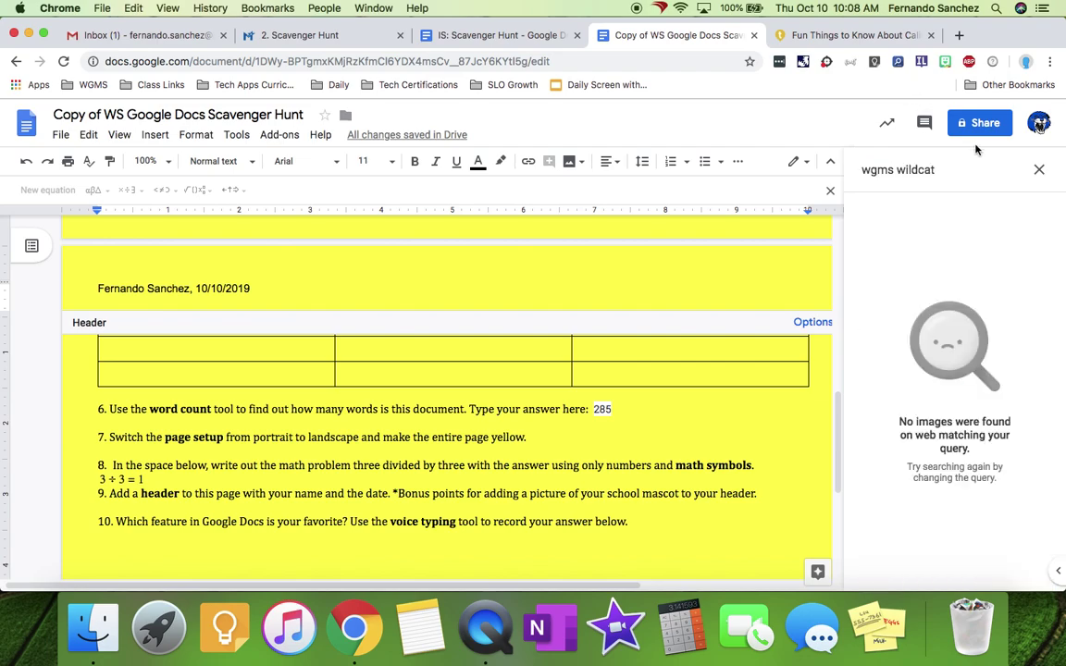
{"action": "left_click", "coordinate": [971, 167]}
{"action": "type", "text": "wi"}
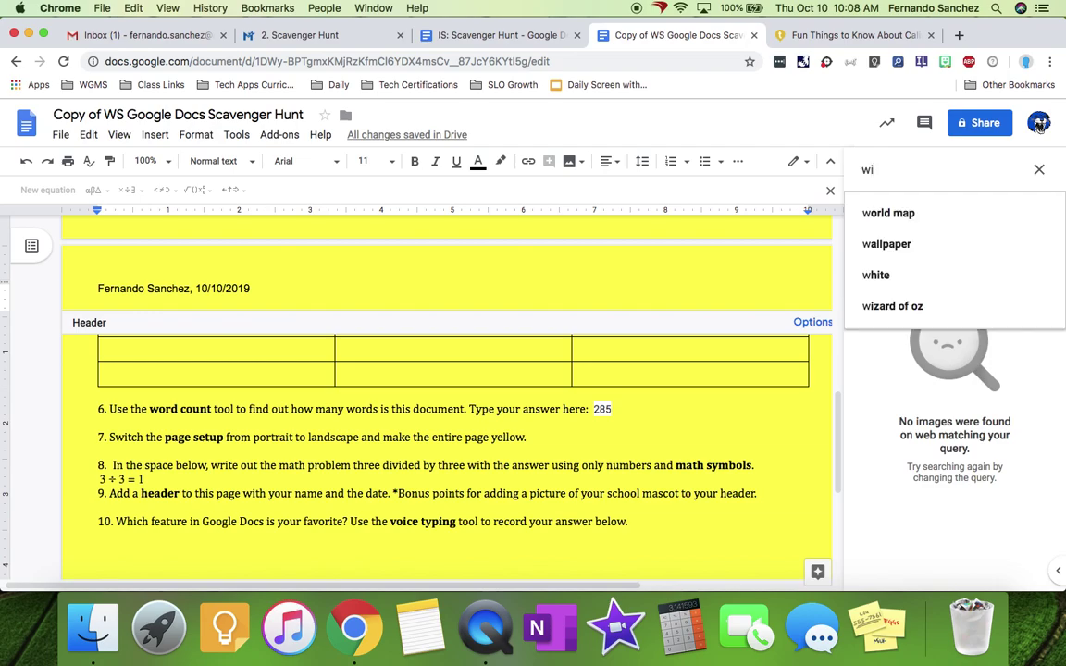
{"action": "type", "text": "ldcat"}
{"action": "key", "text": "Return"}
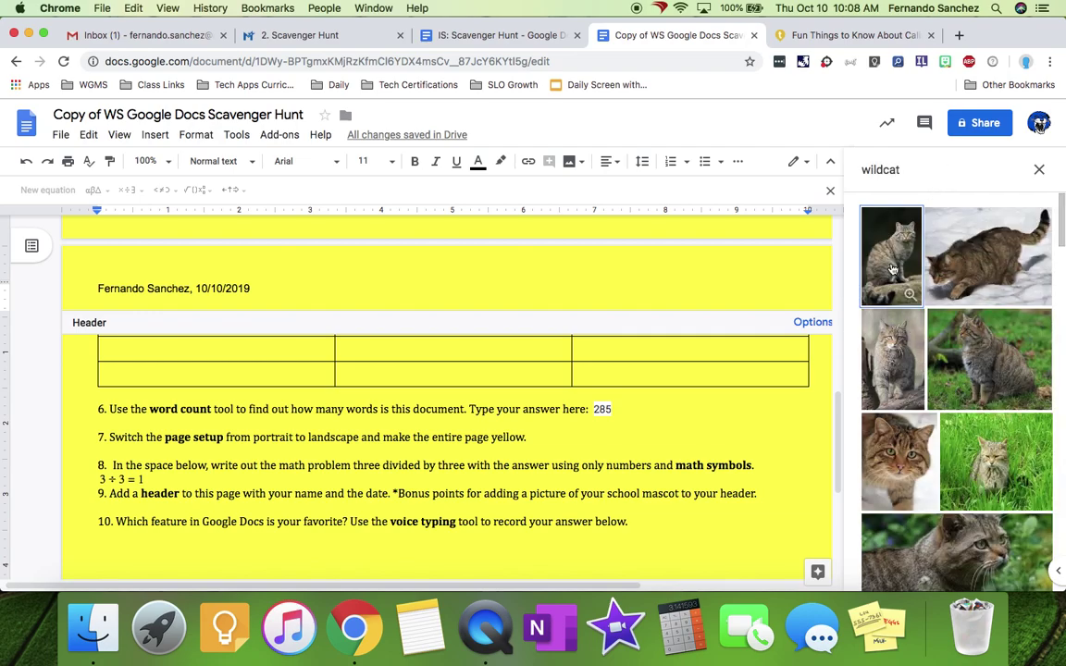
{"action": "scroll", "coordinate": [935, 370], "scroll_direction": "down", "scroll_amount": 8}
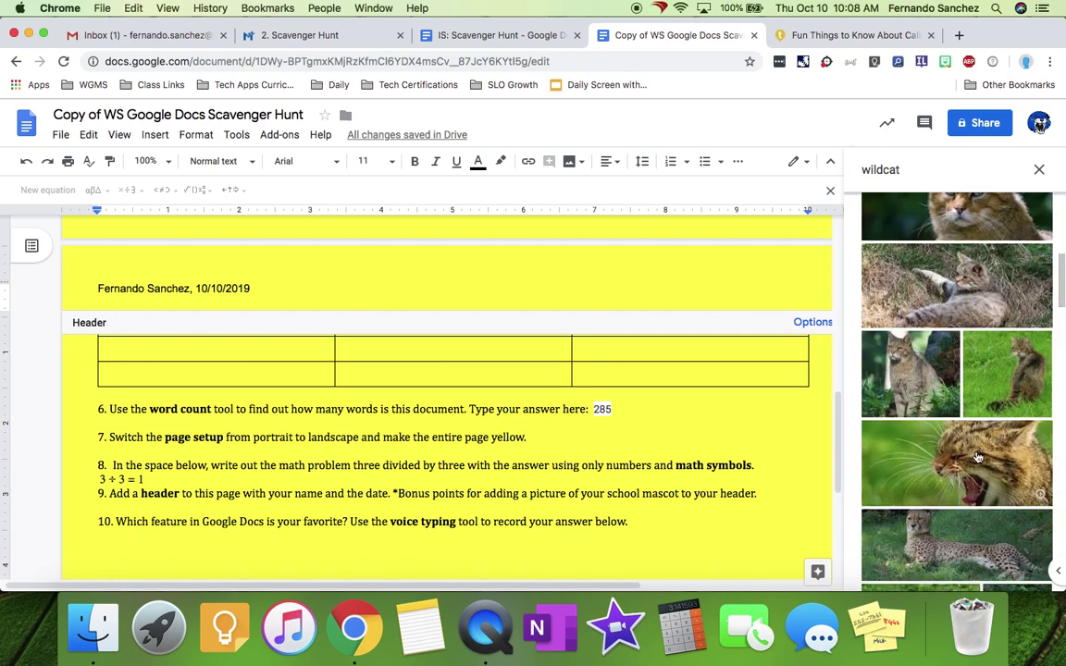
- Drag a snarling wildcat photo into the header under the name and date, and shrink it to a thumbnail
{"action": "left_click_drag", "start_coordinate": [977, 457], "coordinate": [198, 302]}
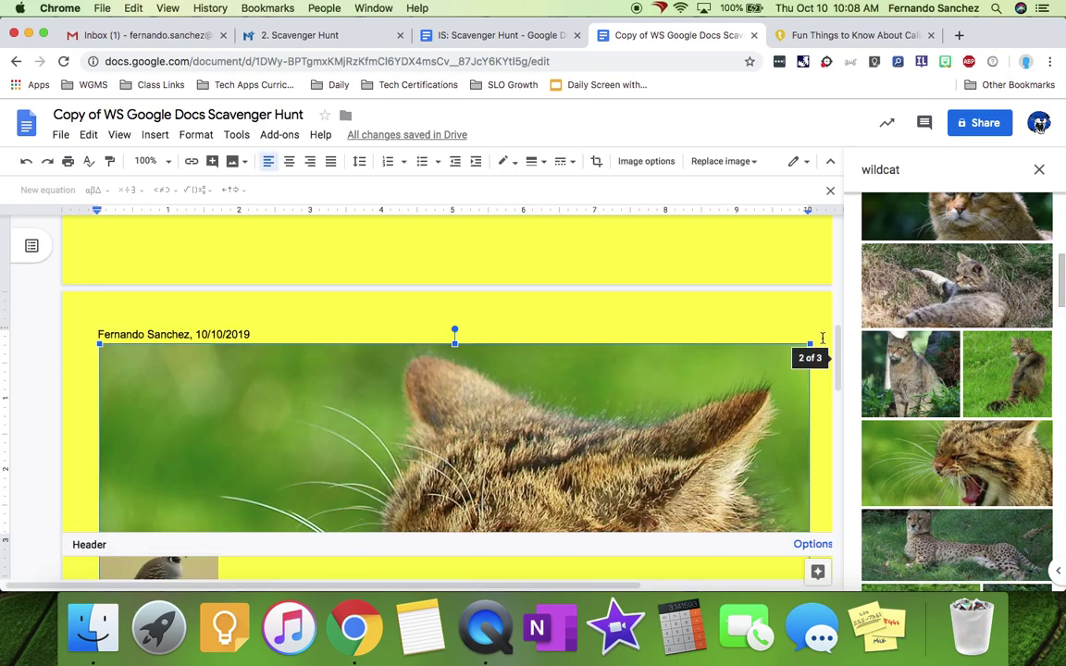
{"action": "left_click_drag", "start_coordinate": [810, 344], "coordinate": [293, 481]}
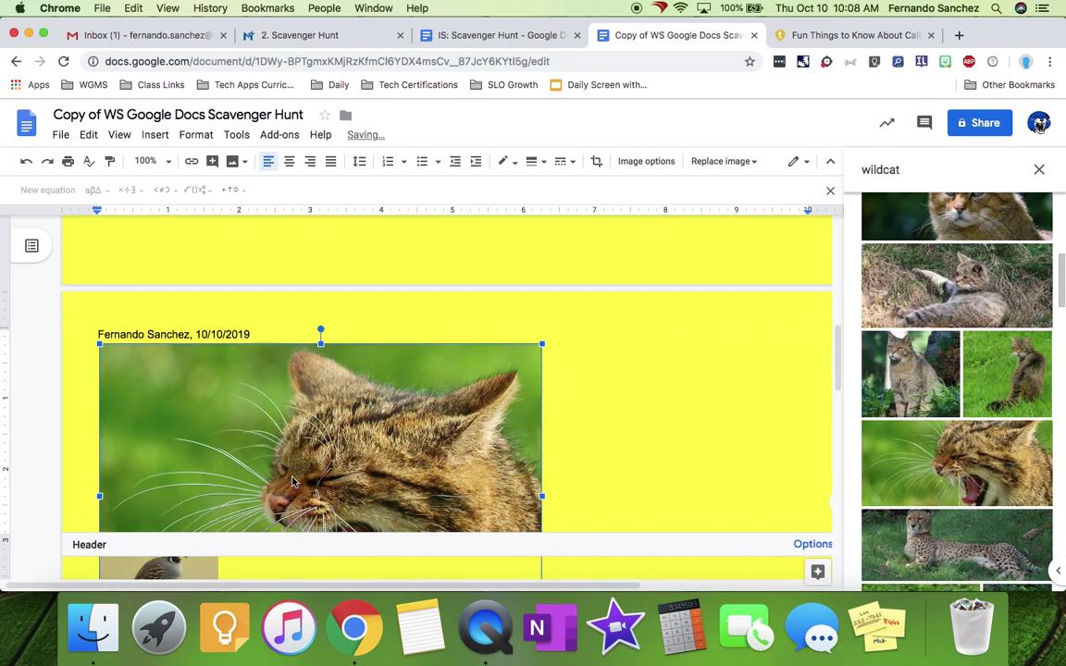
{"action": "left_click_drag", "start_coordinate": [542, 342], "coordinate": [266, 375]}
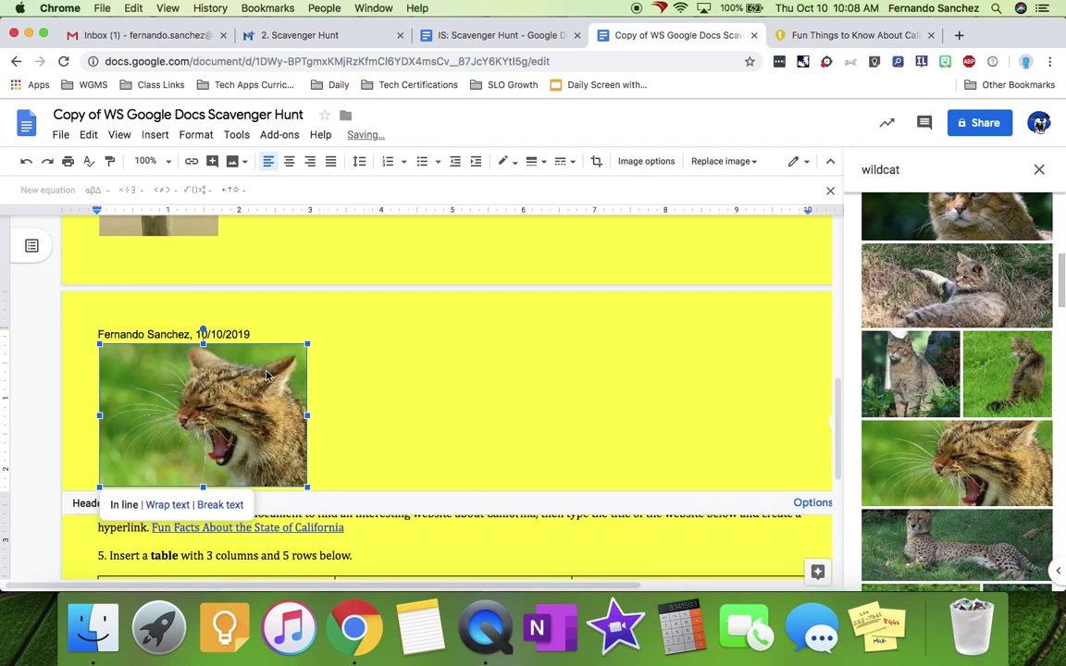
{"action": "left_click_drag", "start_coordinate": [308, 342], "coordinate": [158, 416]}
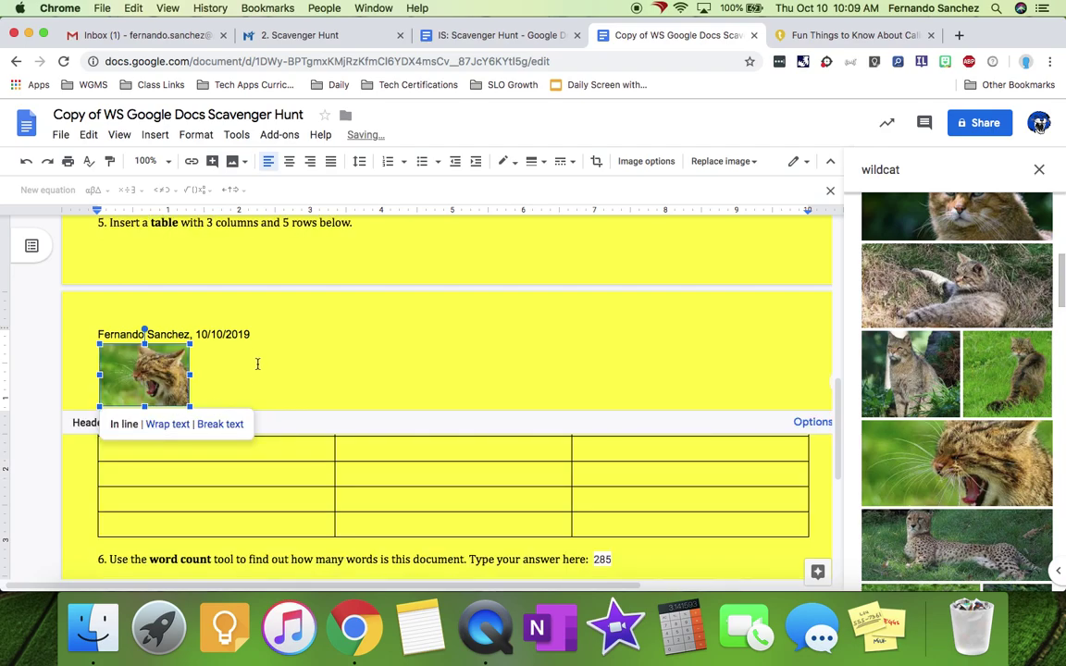
{"action": "left_click", "coordinate": [260, 333]}
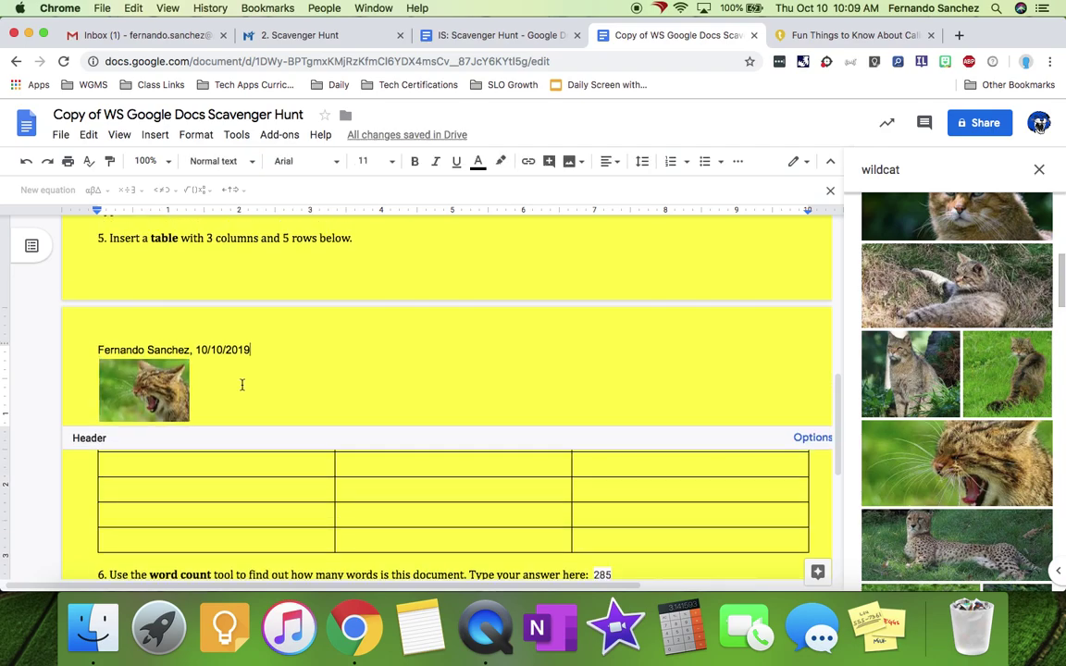
{"action": "scroll", "coordinate": [564, 454], "scroll_direction": "up", "scroll_amount": 10}
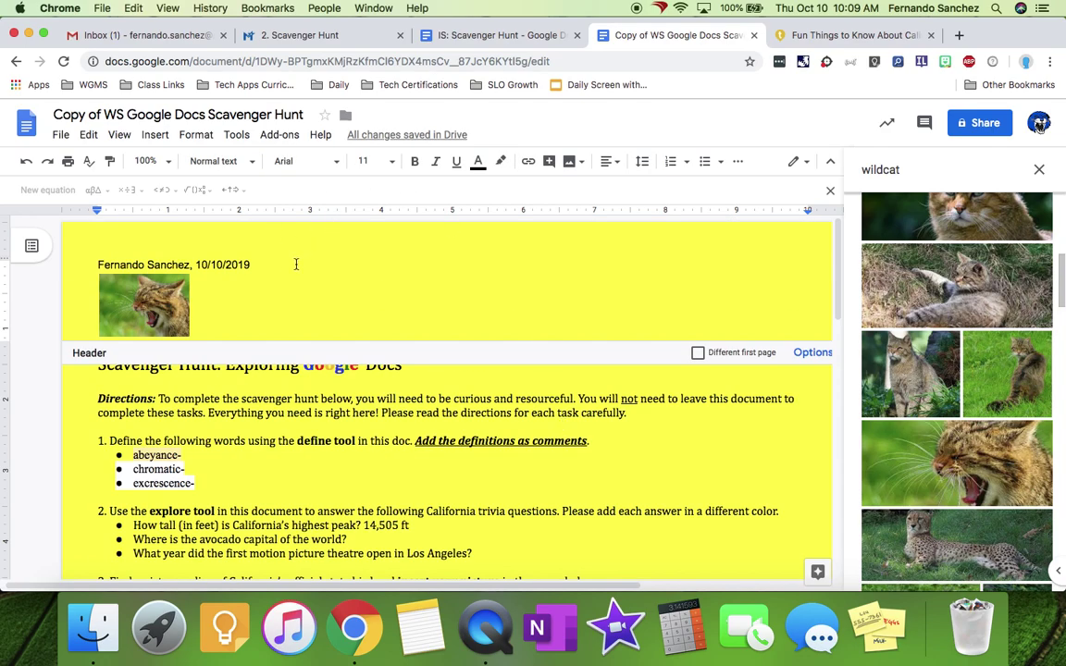
{"action": "scroll", "coordinate": [604, 393], "scroll_direction": "down", "scroll_amount": 10}
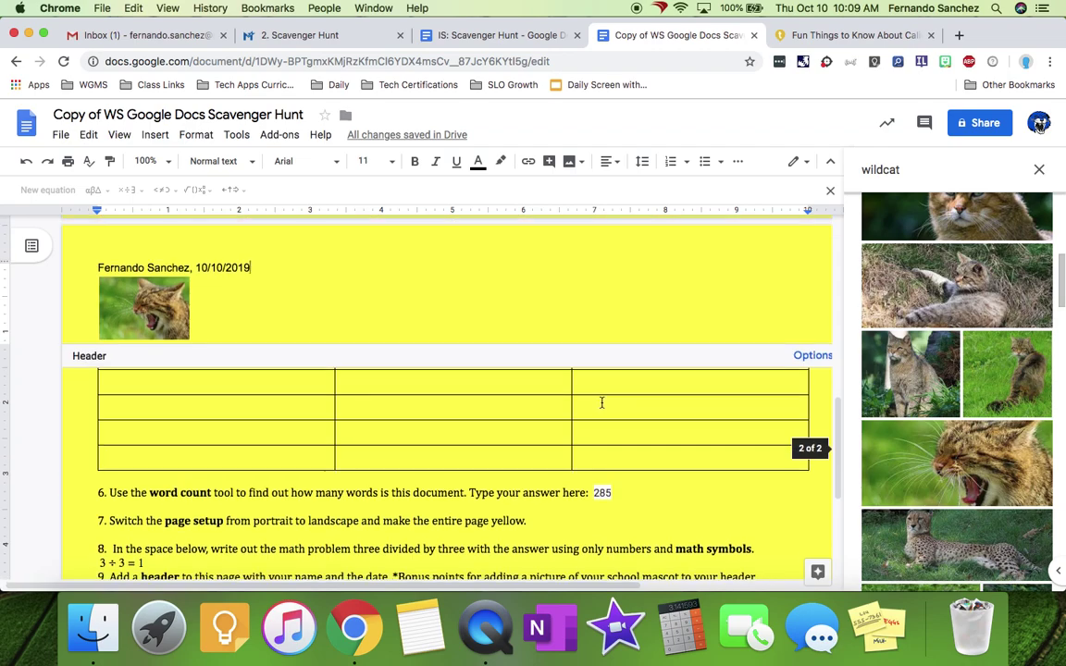
{"action": "scroll", "coordinate": [600, 403], "scroll_direction": "down", "scroll_amount": 2}
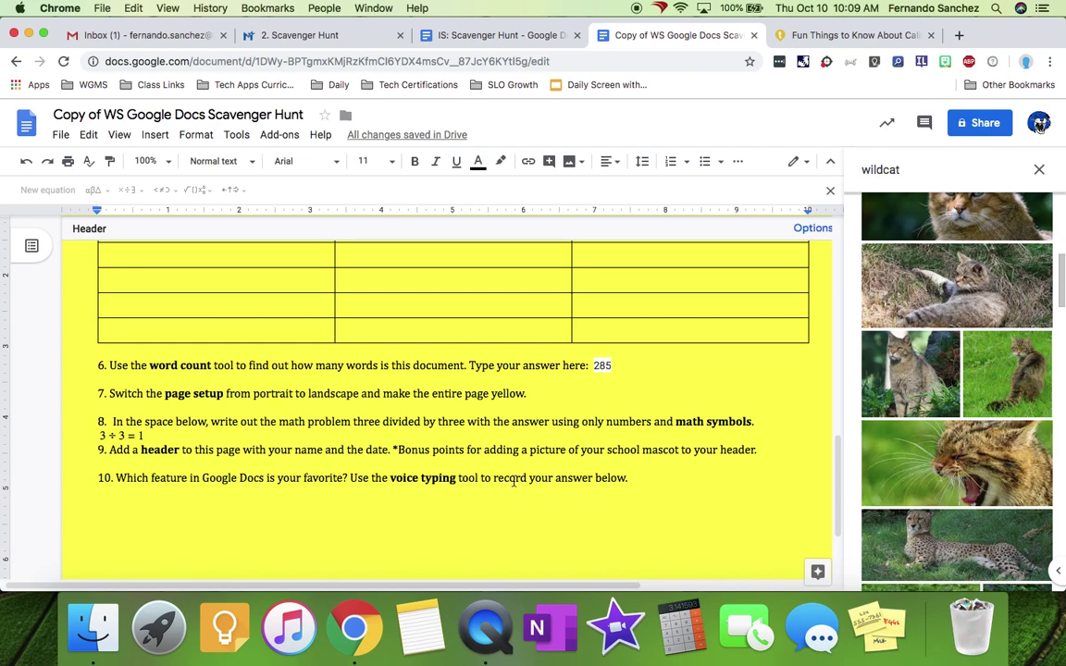
- Add a blank line under question 10, turn on Voice typing, and open the site's permission info
{"action": "left_click", "coordinate": [650, 479]}
{"action": "key", "text": "Return"}
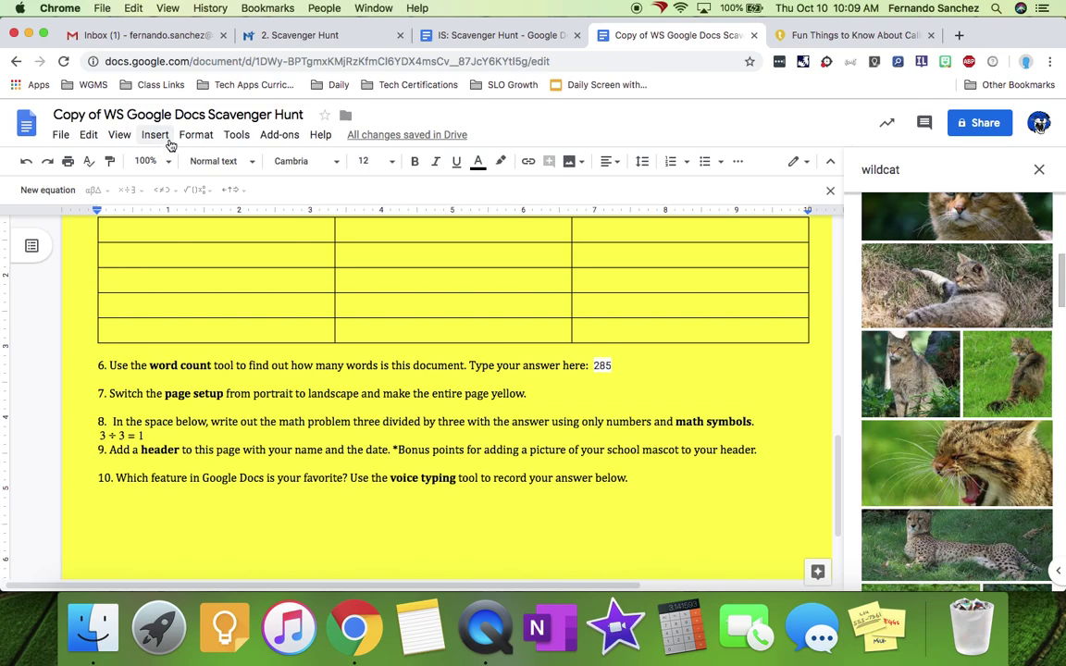
{"action": "left_click", "coordinate": [237, 135]}
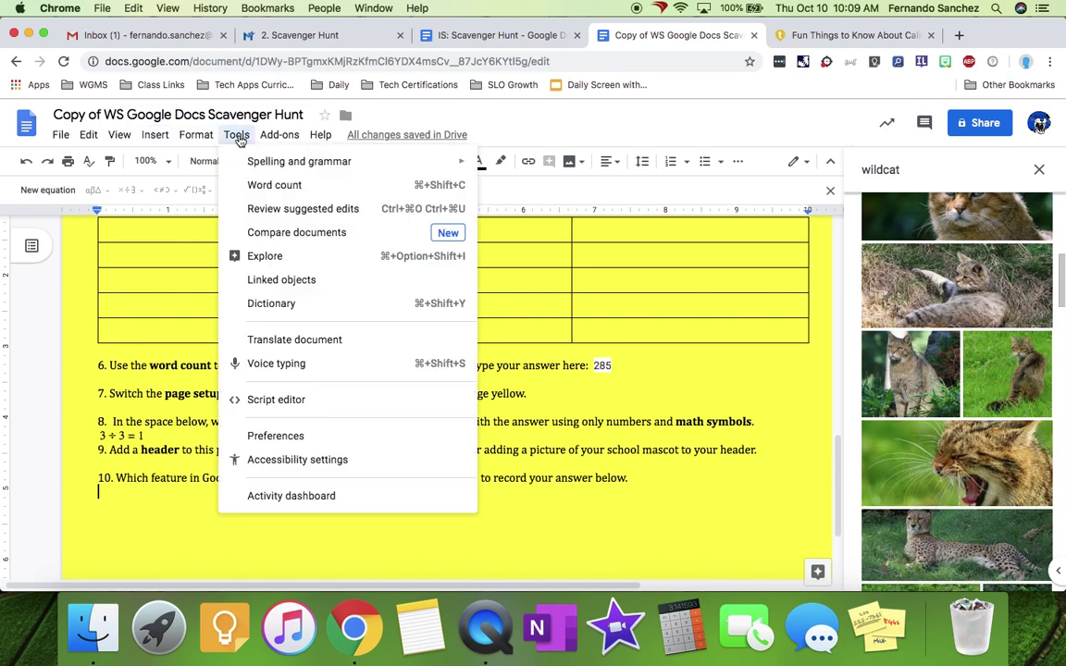
{"action": "left_click", "coordinate": [274, 364]}
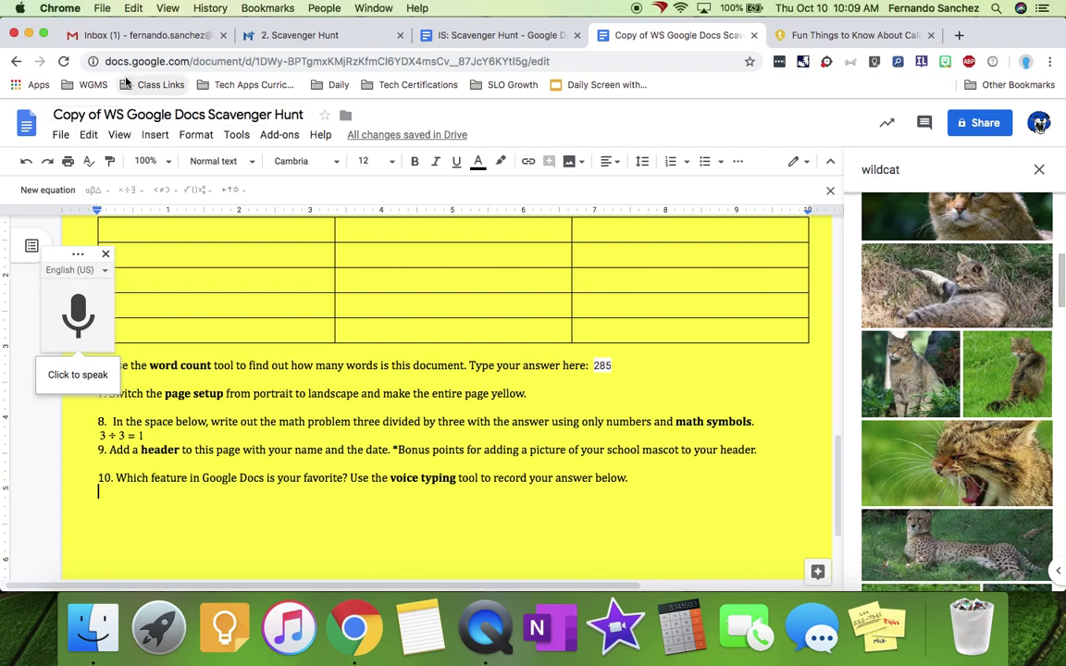
{"action": "left_click", "coordinate": [94, 62]}
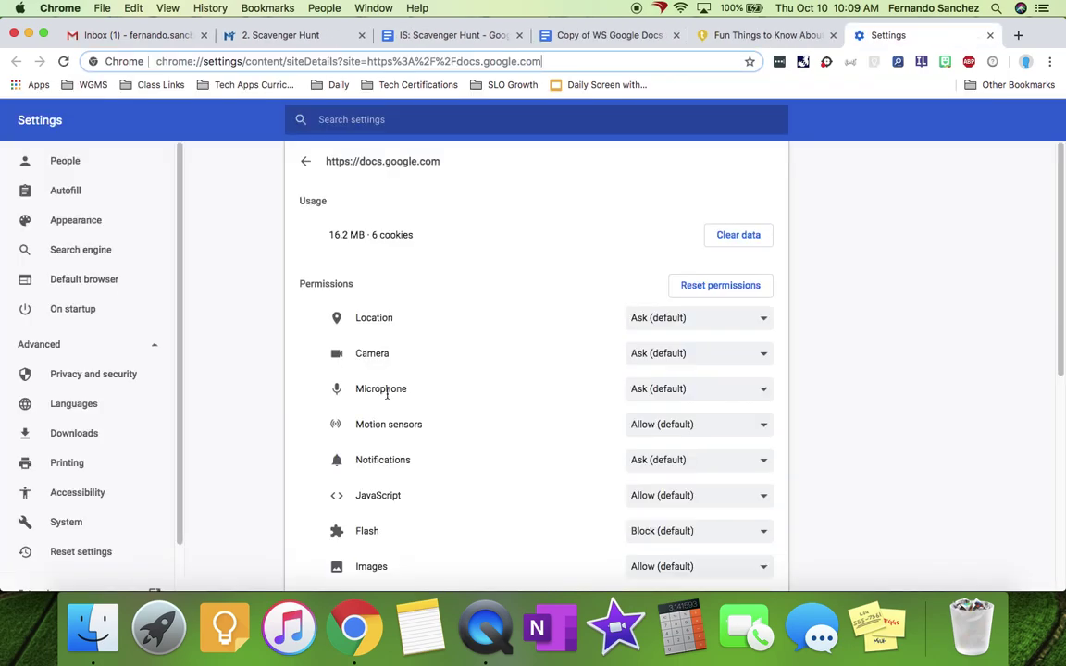
- Set docs.google.com's Microphone permission to Allow and close the Settings tab
{"action": "left_click", "coordinate": [684, 389]}
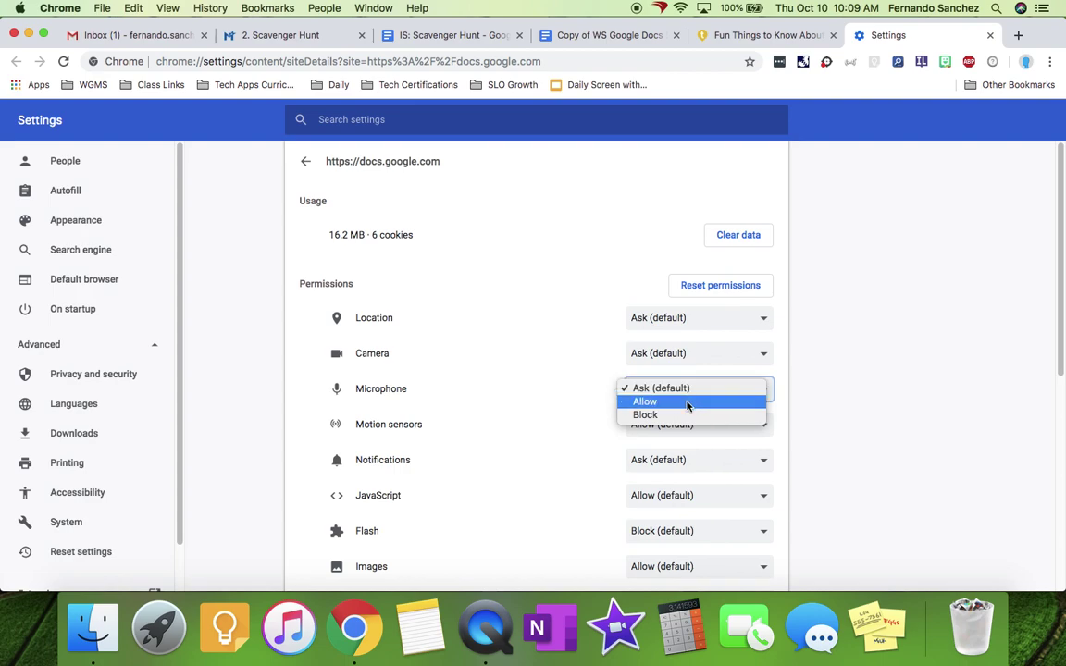
{"action": "left_click", "coordinate": [686, 403]}
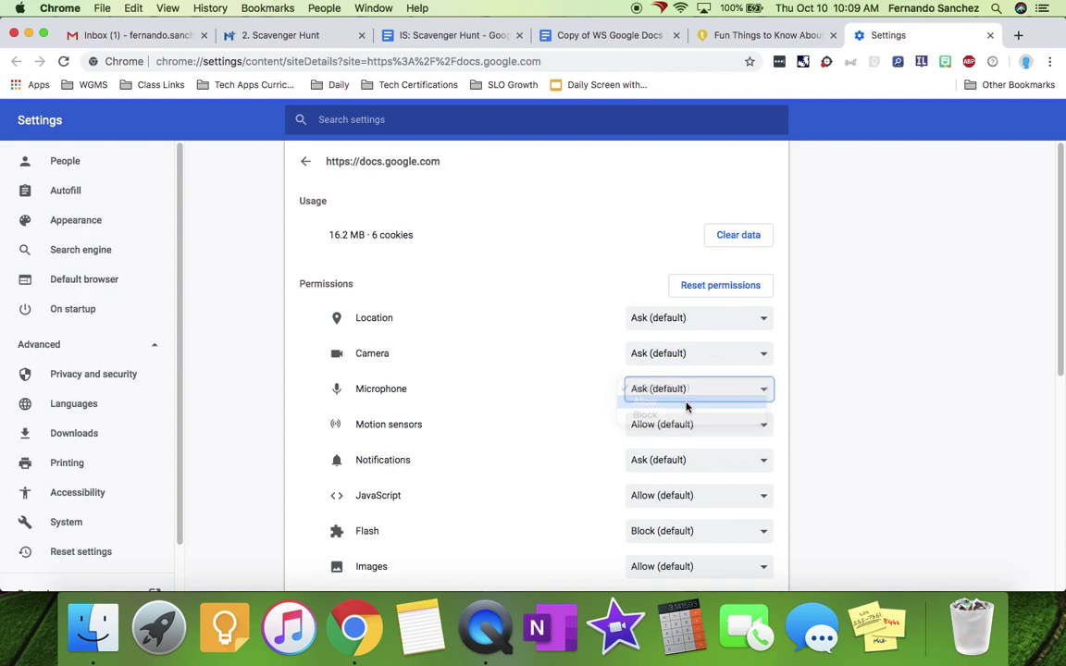
{"action": "left_click", "coordinate": [990, 35]}
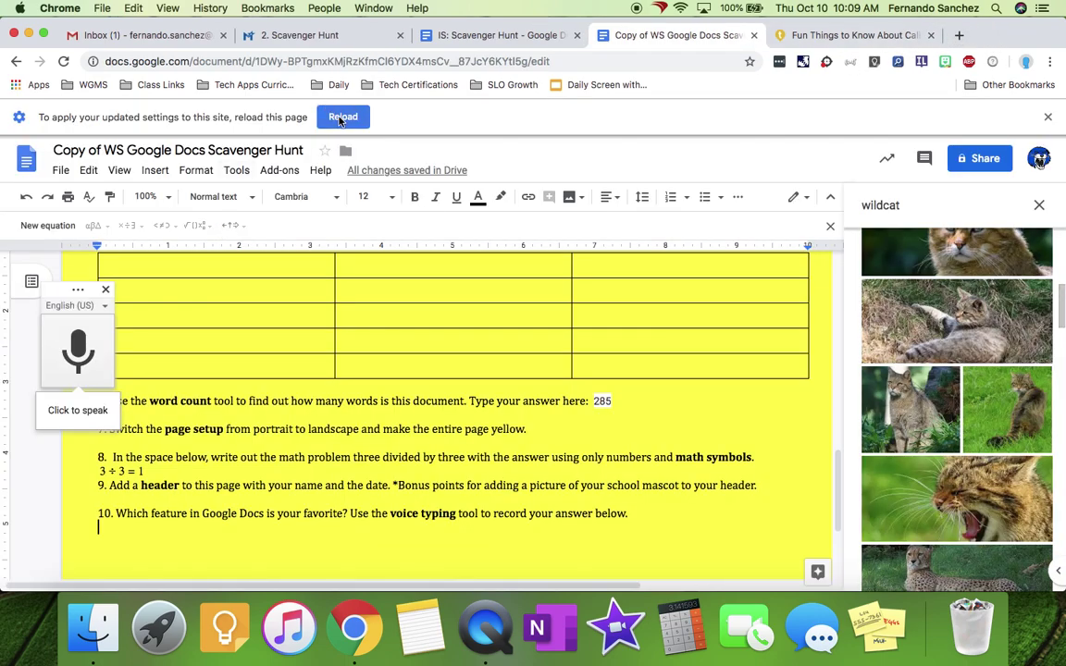
- Dictate 'Okay so my favorite to is the voice typing tool' as question 10's answer
{"action": "left_click", "coordinate": [341, 119]}
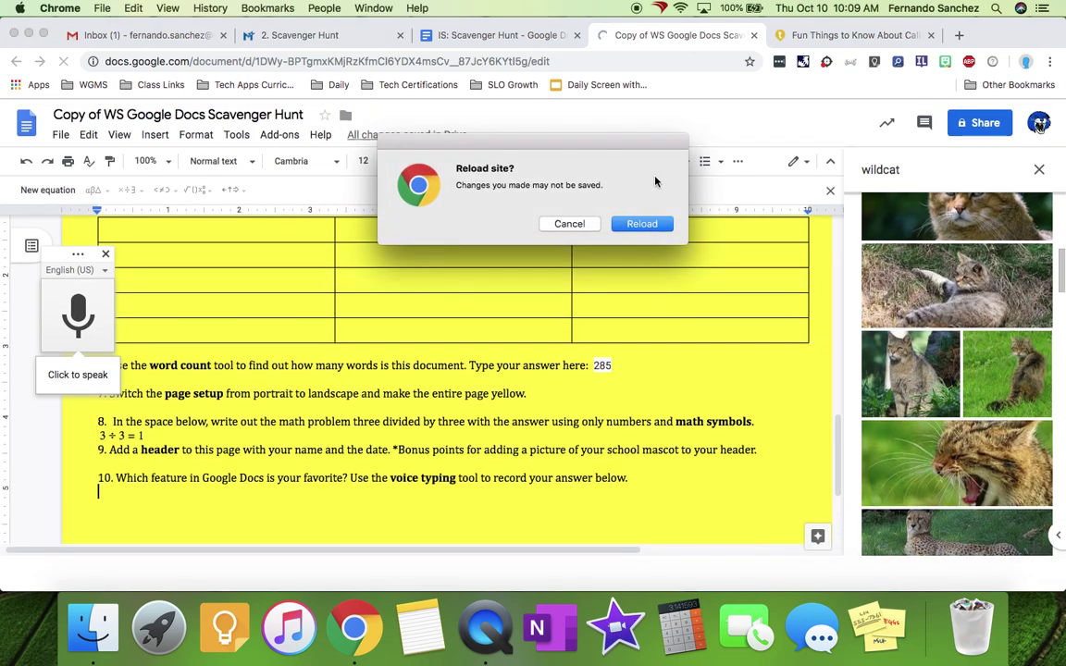
{"action": "left_click", "coordinate": [558, 224]}
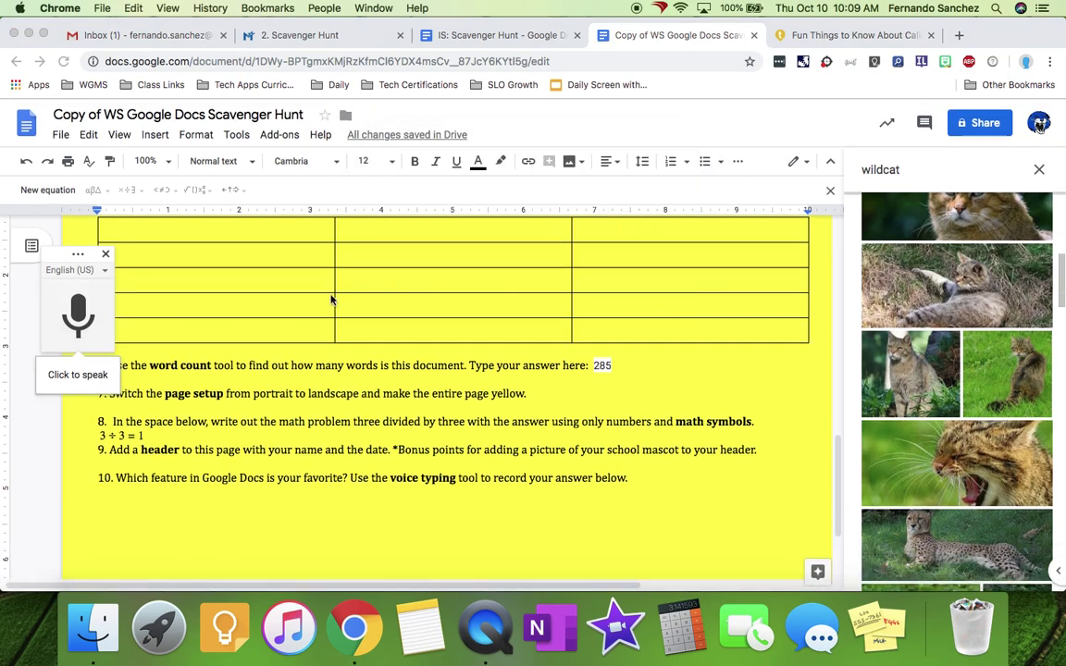
{"action": "scroll", "coordinate": [333, 295], "scroll_direction": "up", "scroll_amount": 2}
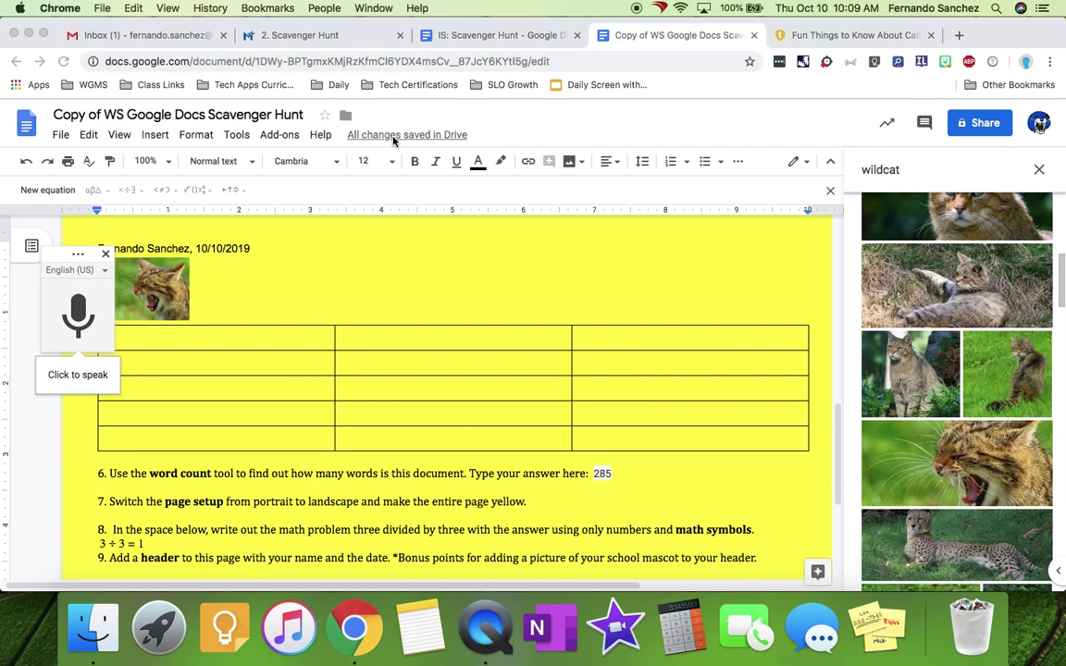
{"action": "left_click", "coordinate": [72, 318]}
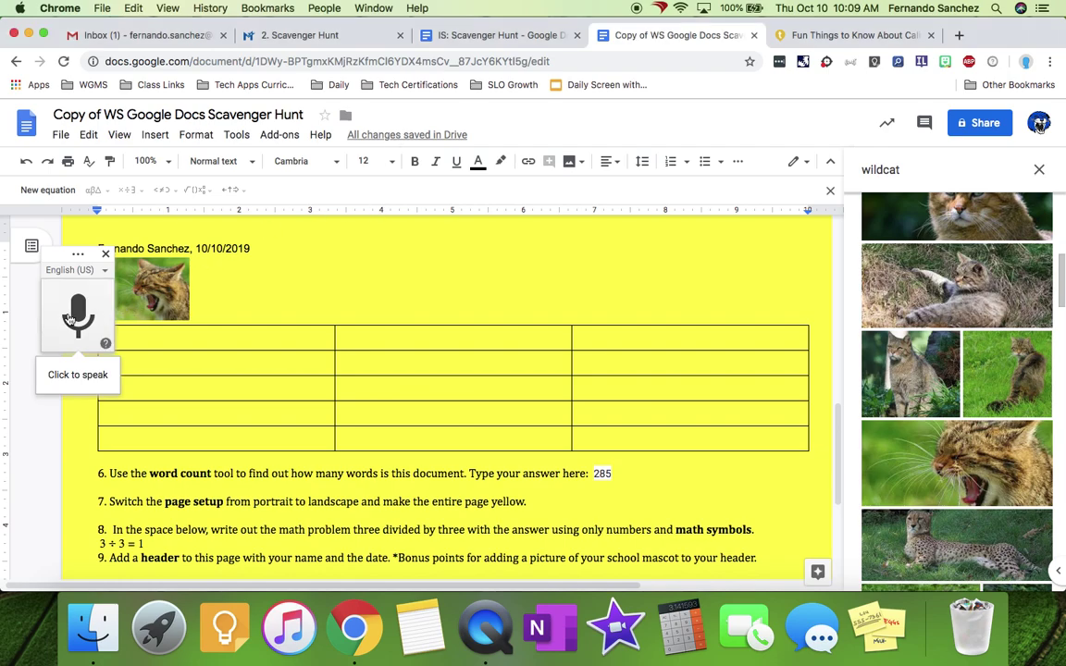
{"action": "left_click", "coordinate": [80, 320]}
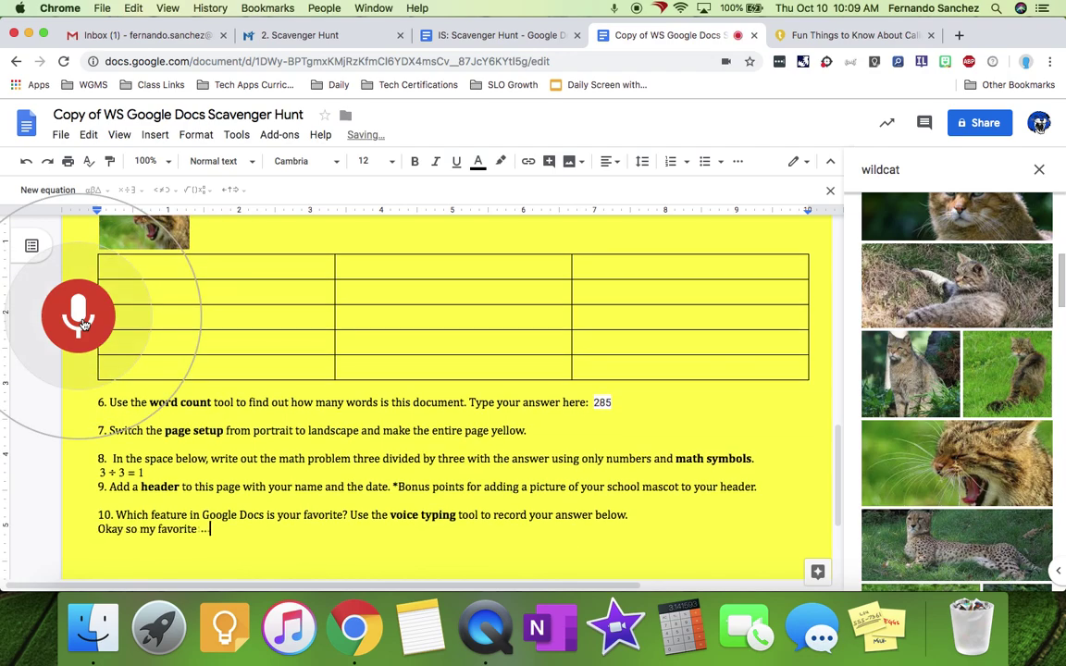
{"action": "left_click", "coordinate": [80, 317]}
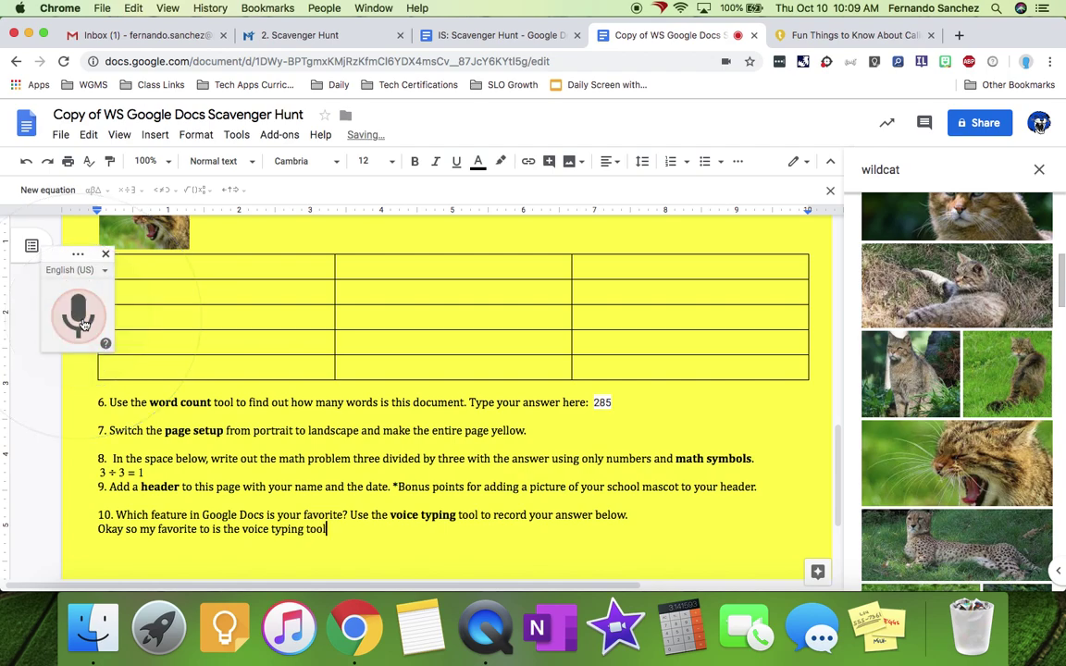